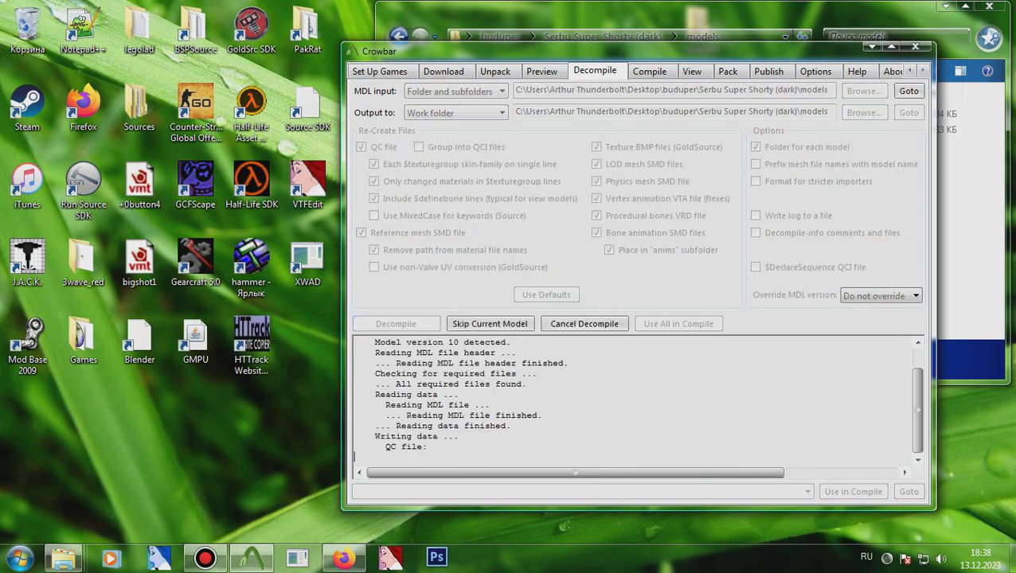
- Close Crowbar and delete the v_m3 and w_m3 MDL files from the models folder
click(915, 47)
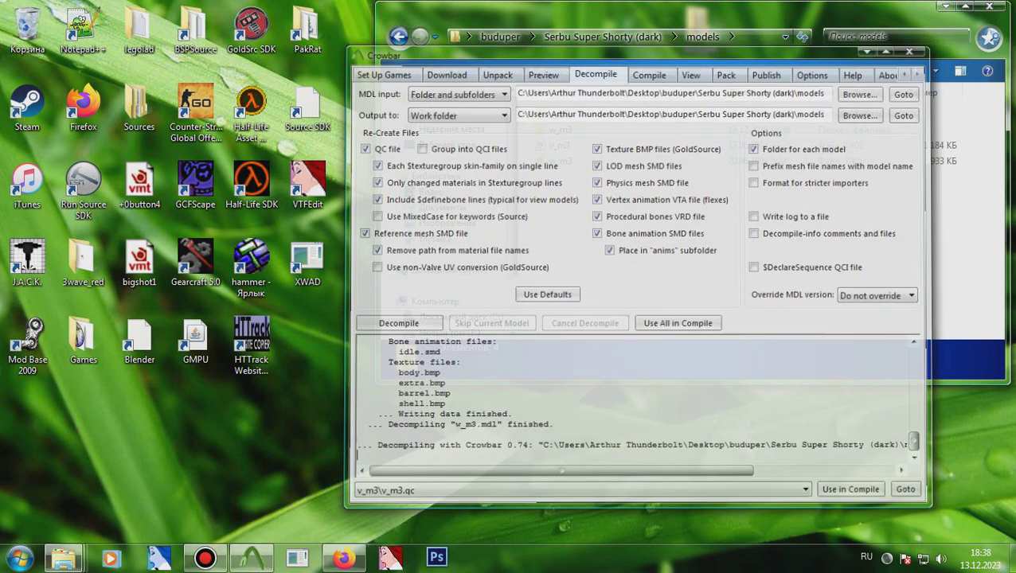
drag(662, 208, 607, 147)
key(Delete)
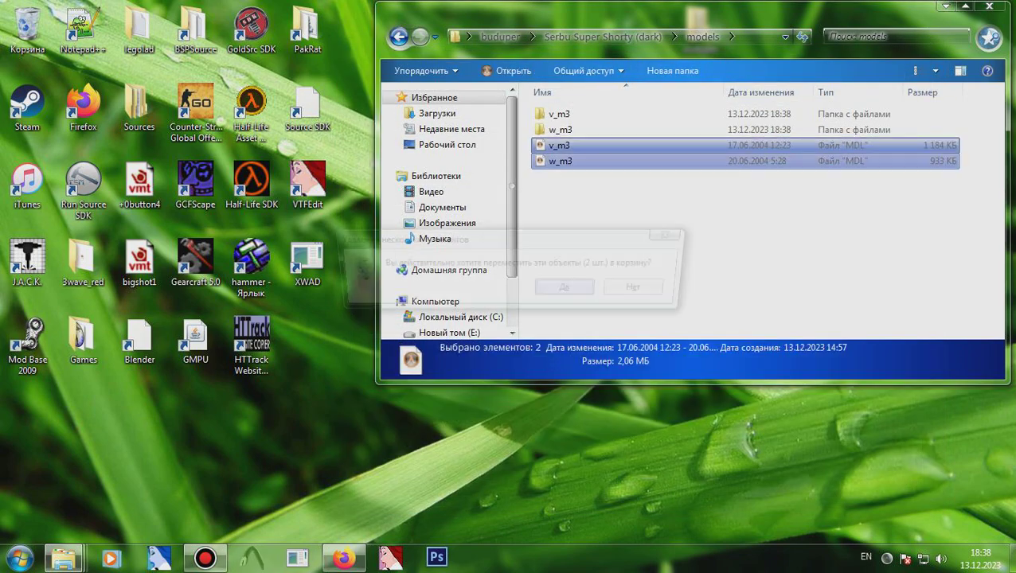
key(Return)
- Launch VTFEdit and move the barrel, body, extra and shell textures from the w_m3 folder into the v_m3 folder
click(390, 558)
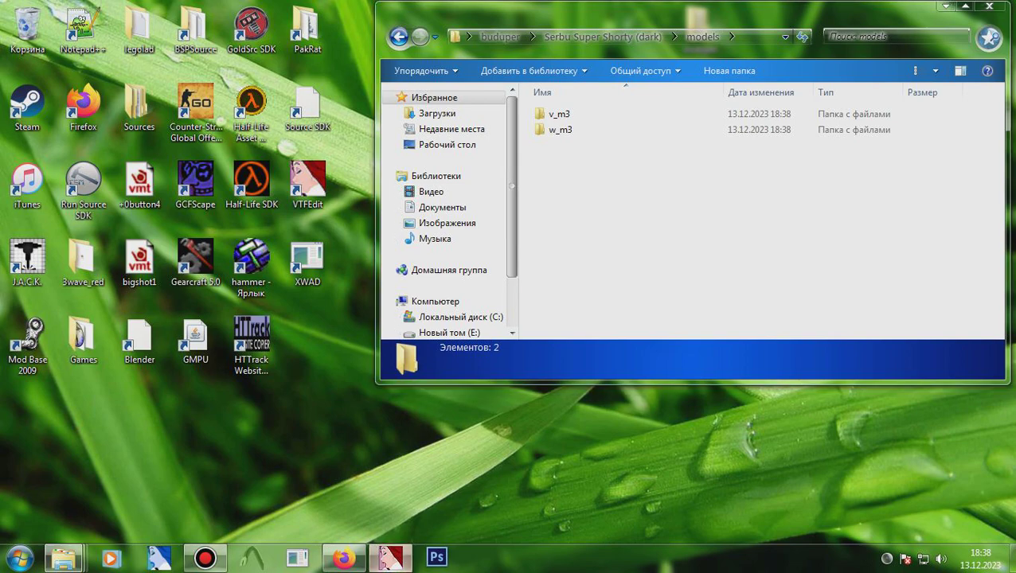
double_click(561, 130)
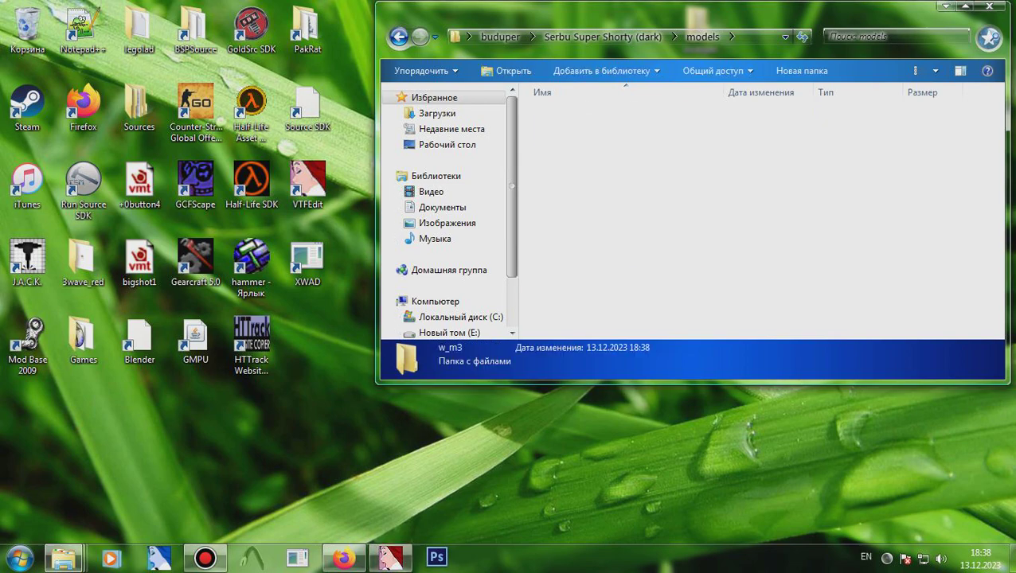
click(664, 135)
ctrl+click(758, 135)
ctrl+click(852, 135)
ctrl+click(946, 135)
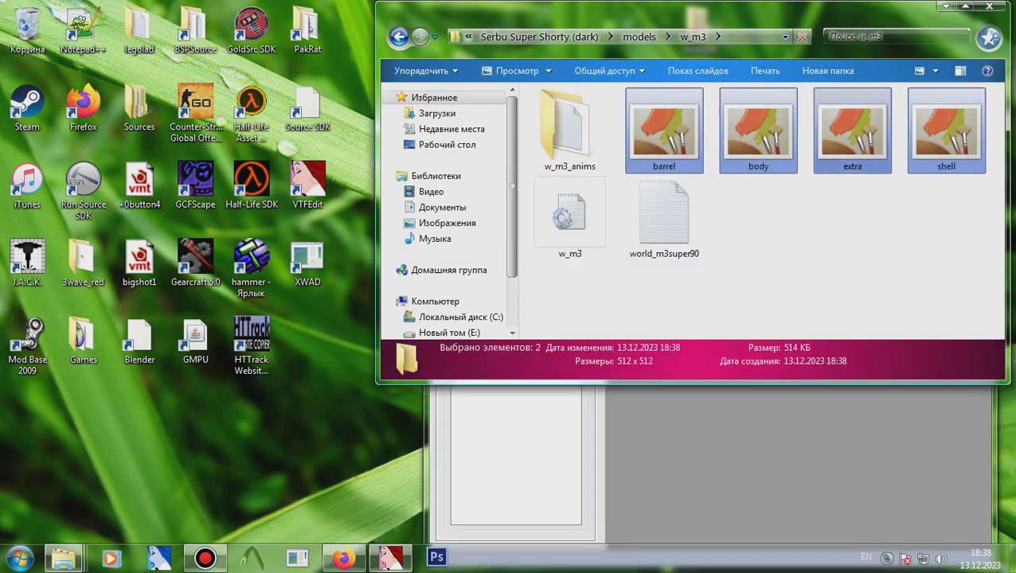
key(ctrl+x)
key(BackSpace)
key(Up)
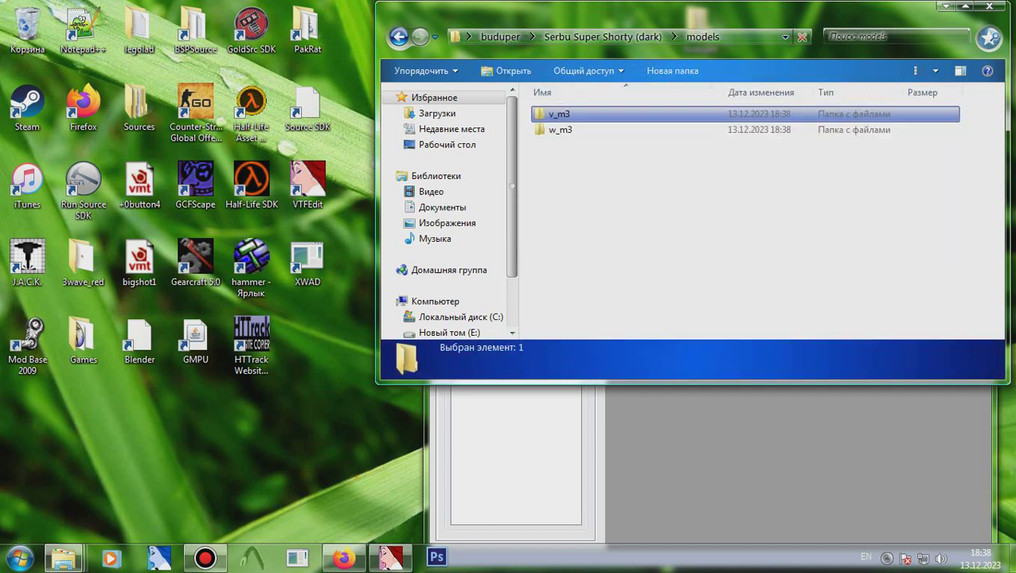
key(Return)
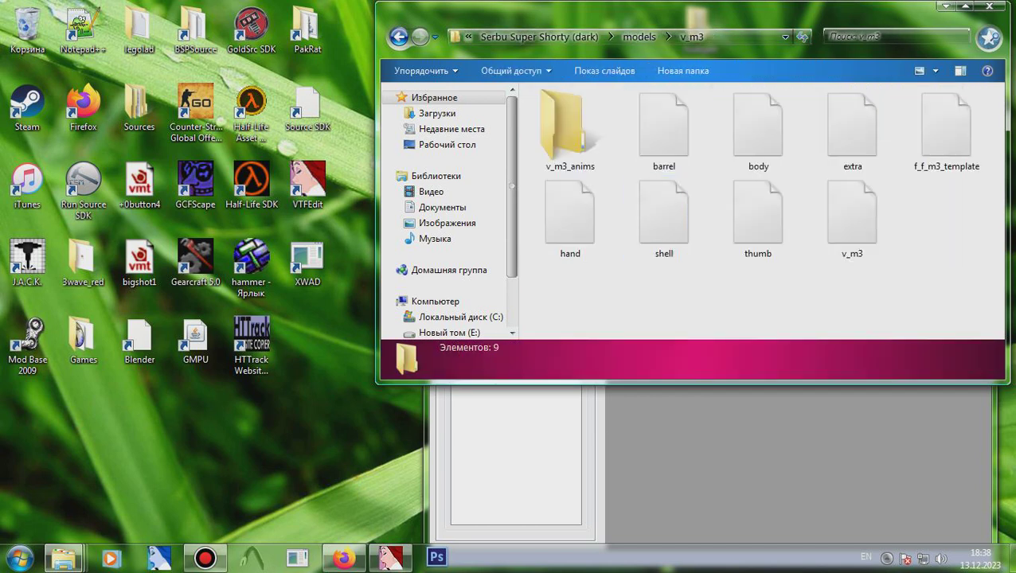
key(ctrl+v)
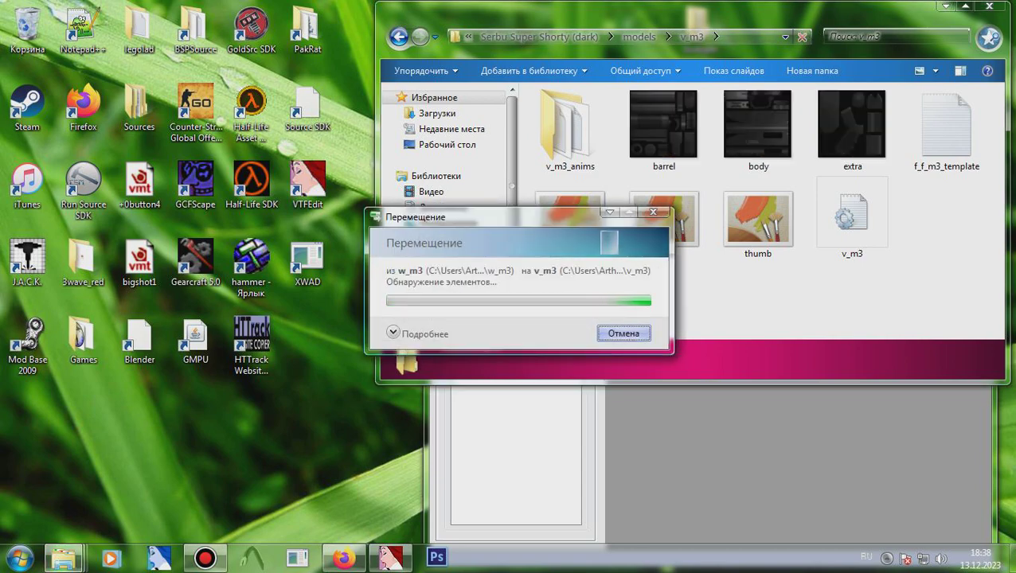
- Open the batch folder conversion dialog in VTFEdit while the textures are being moved
click(677, 454)
click(524, 123)
key(Return)
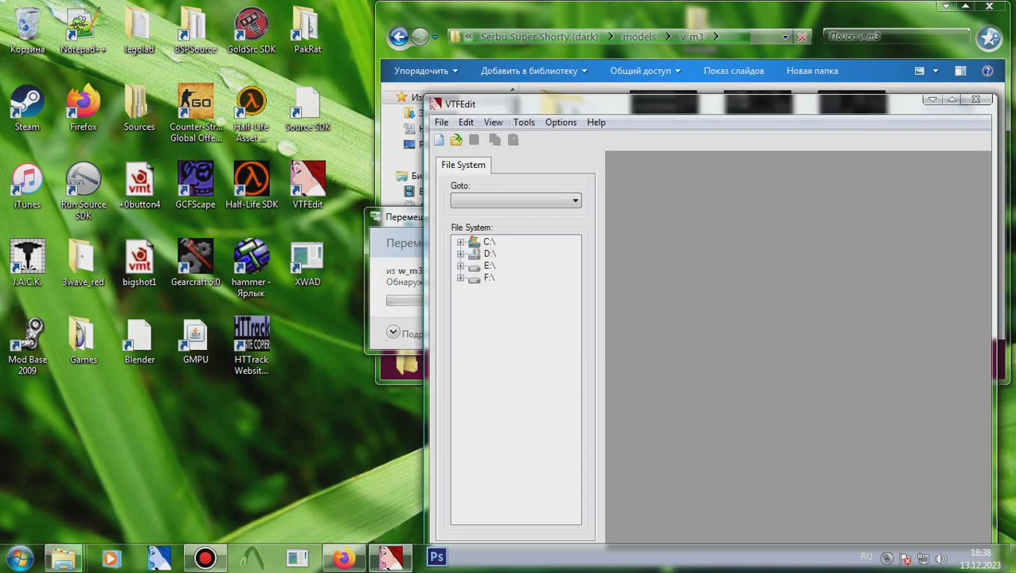
- Resolve the file move by replacing the existing textures in v_m3 for all conflicts
click(359, 446)
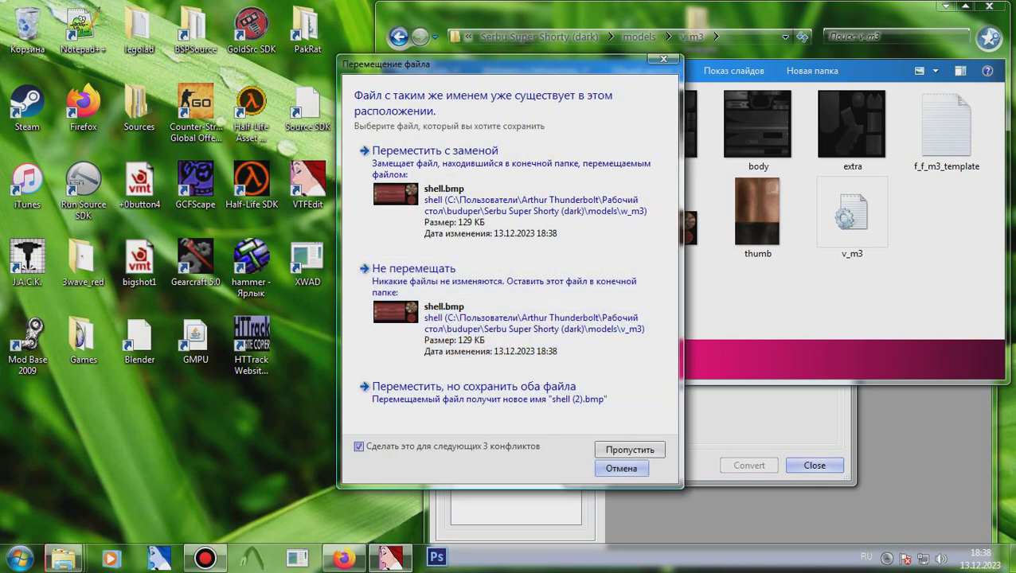
click(509, 191)
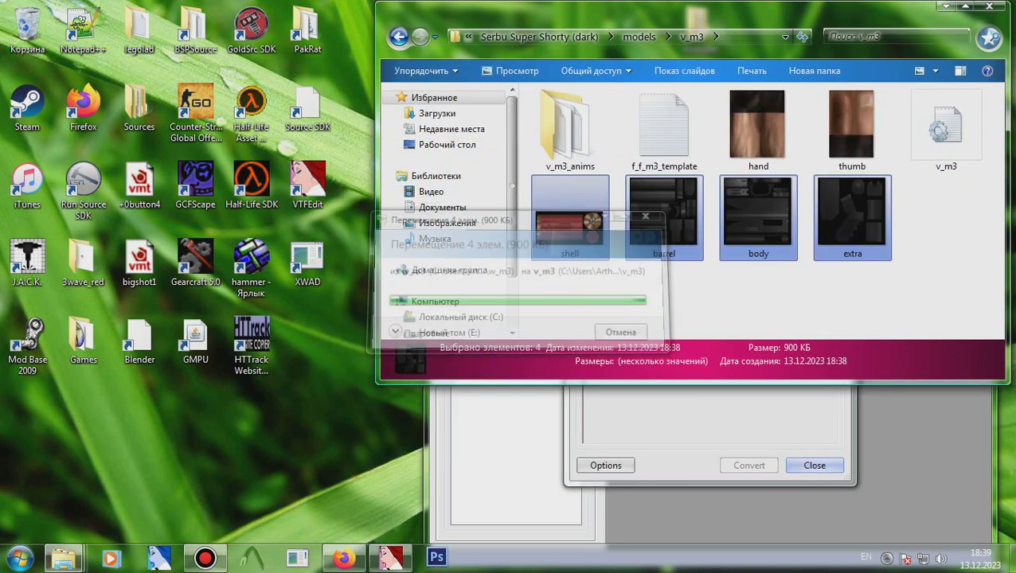
click(667, 297)
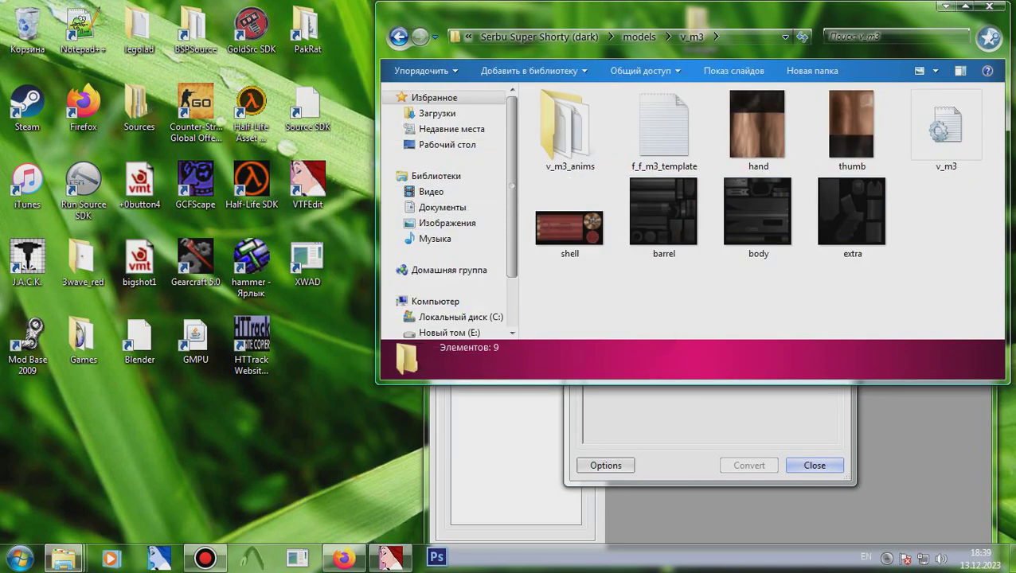
- Set the batch conversion's input folder to Serbu Super Shorty (dark) inside the buduper folder
click(691, 417)
click(827, 226)
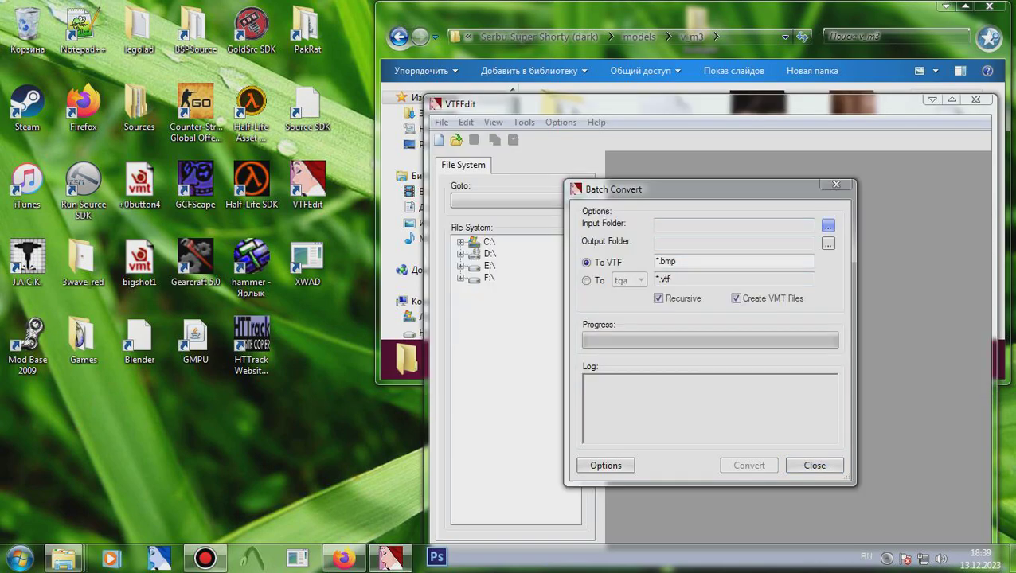
scroll(510, 282, down, 2)
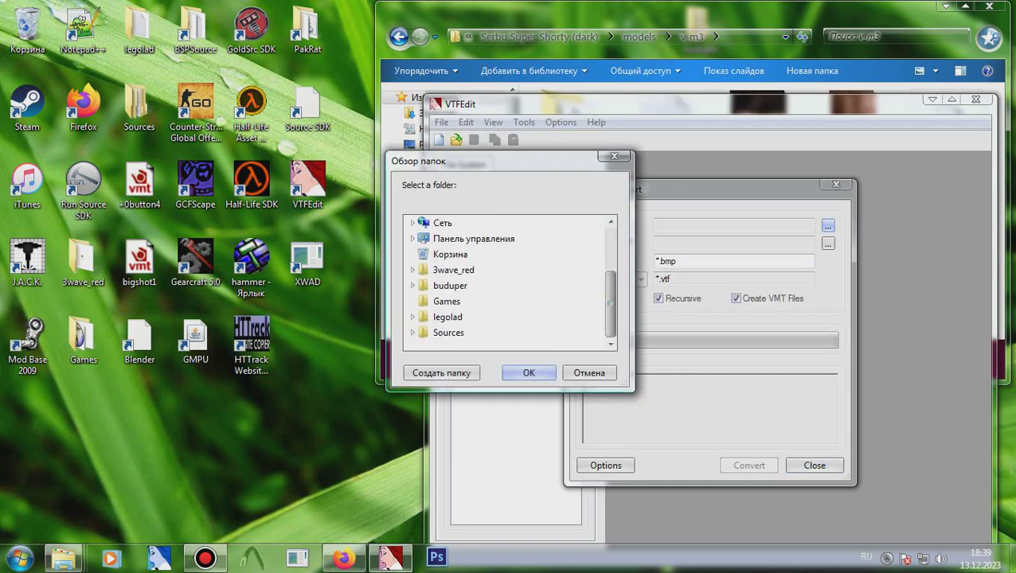
double_click(451, 285)
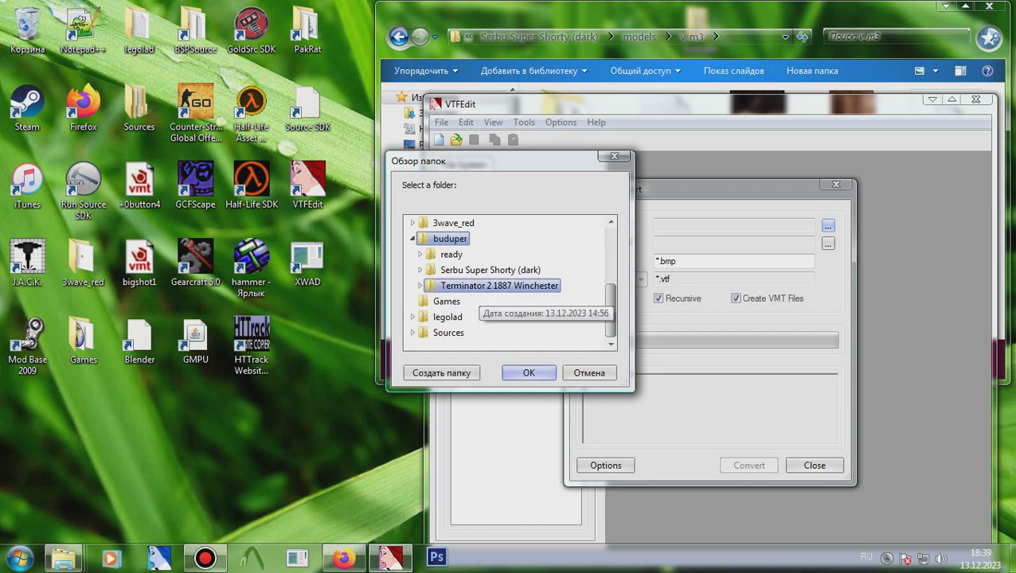
double_click(490, 270)
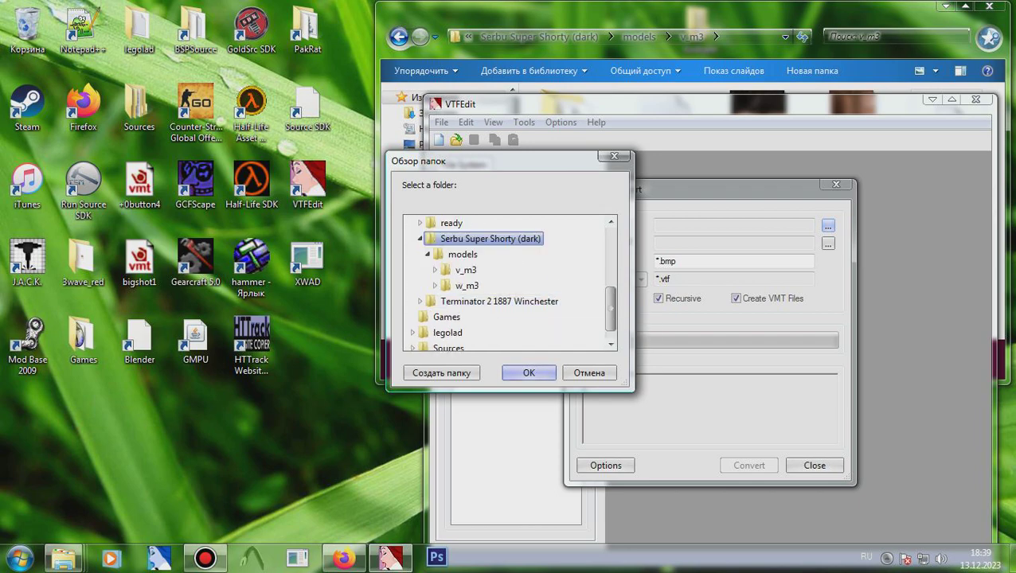
key(Return)
- Create a desktop folder named materials as the output folder and run the BMP-to-VTF batch conversion
click(828, 243)
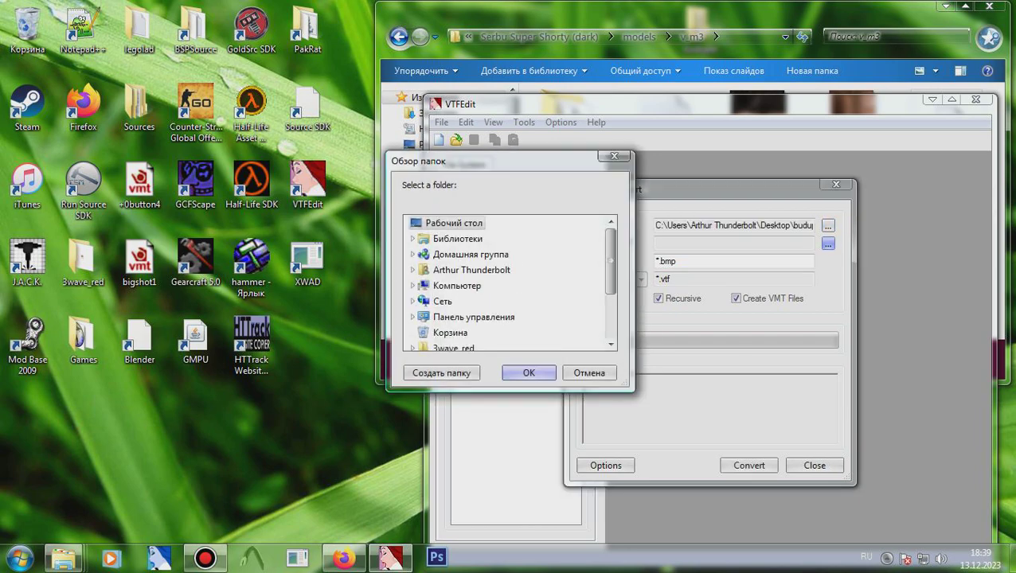
click(442, 373)
text(materials)
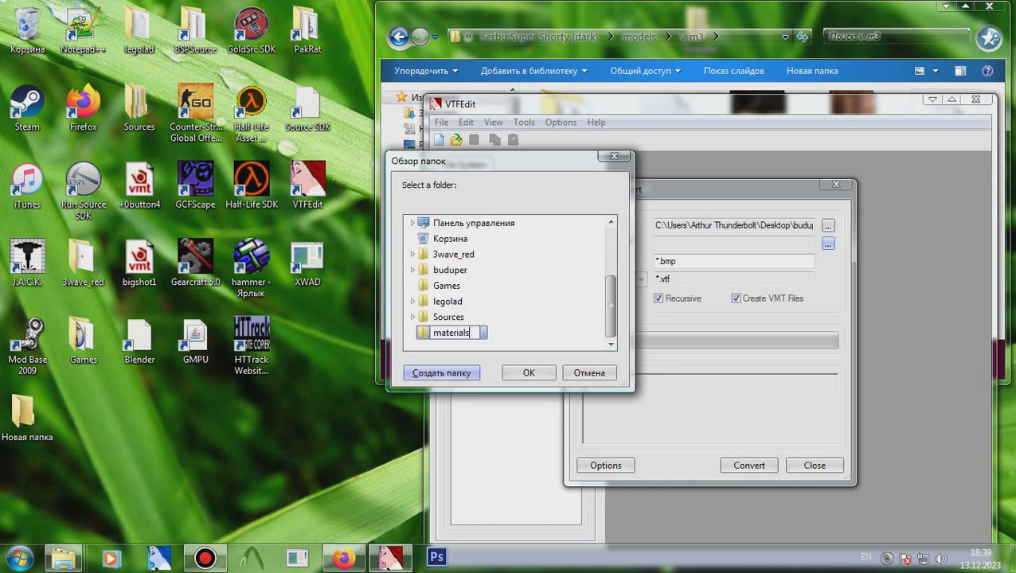
key(Return)
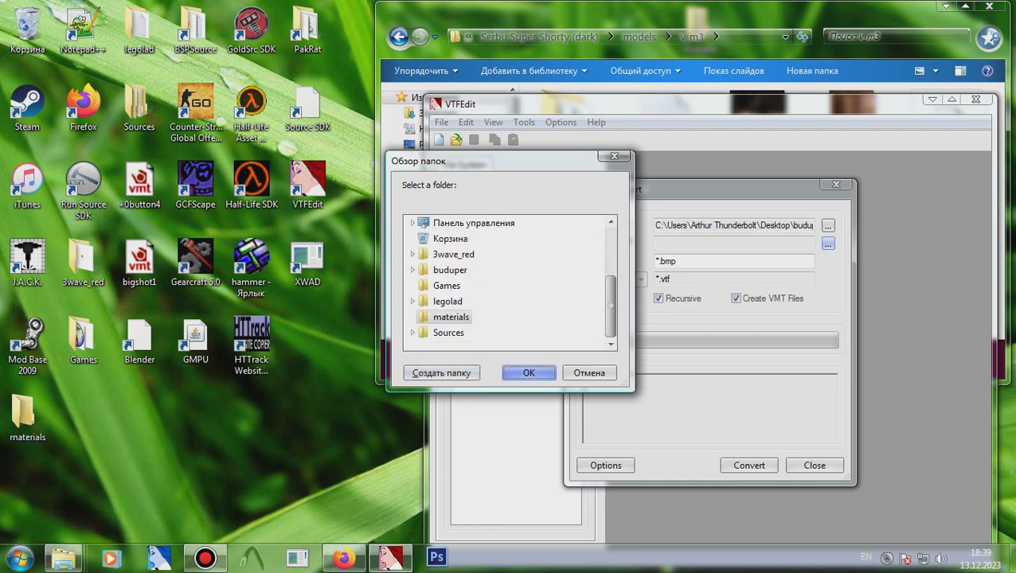
key(Return)
key(Return)
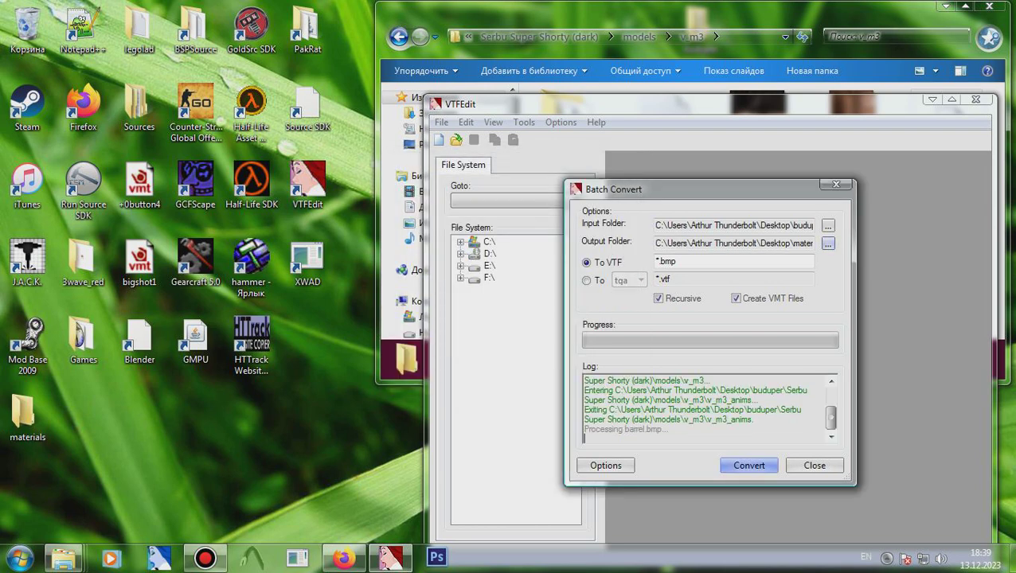
- Open the v_shot_m3super90 QC file from Sources\M3-WEAPO and the v_m3 QC file in Notepad, with both windows visible
key(alt+Tab)
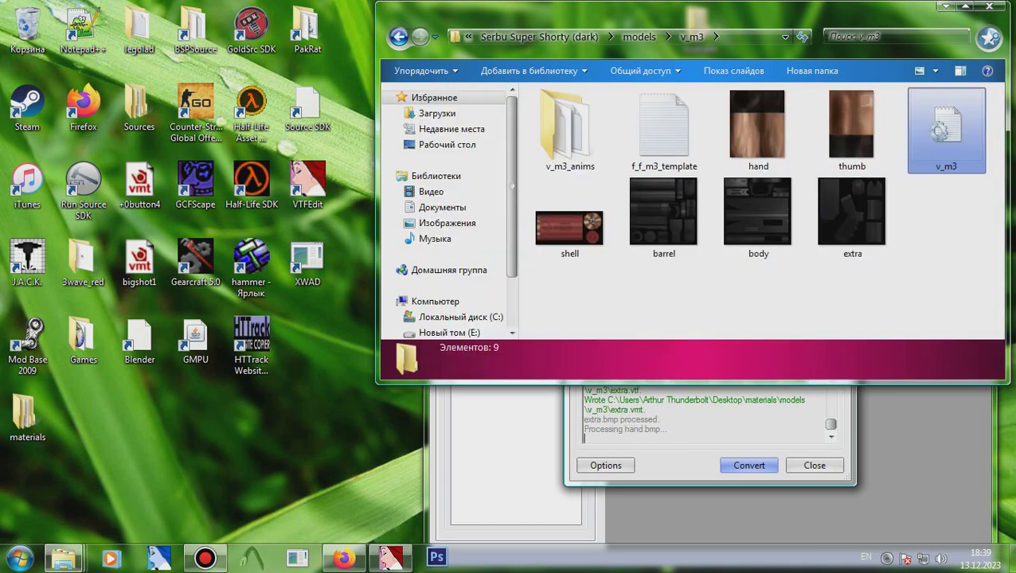
click(946, 127)
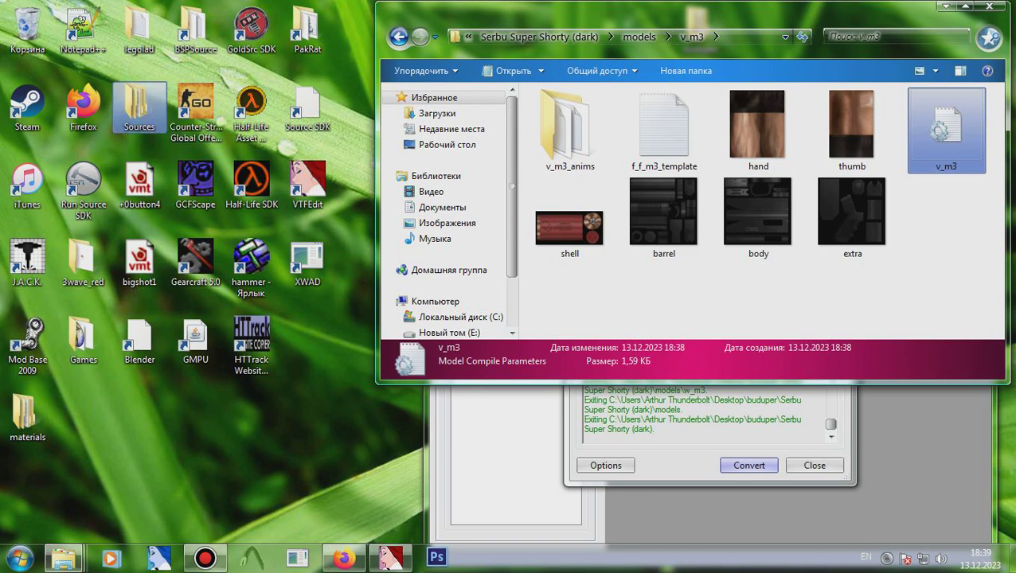
double_click(137, 107)
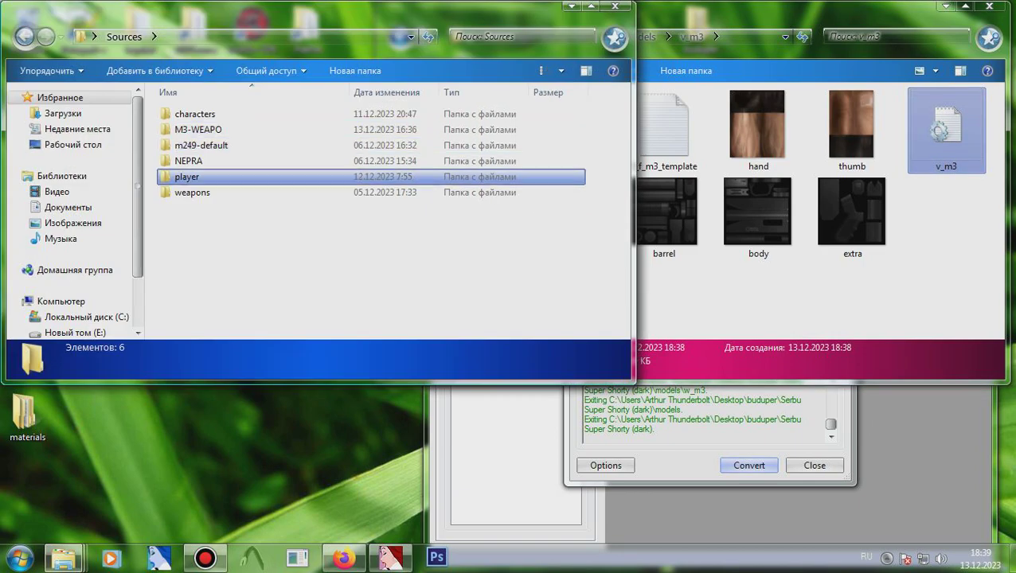
double_click(198, 130)
double_click(208, 114)
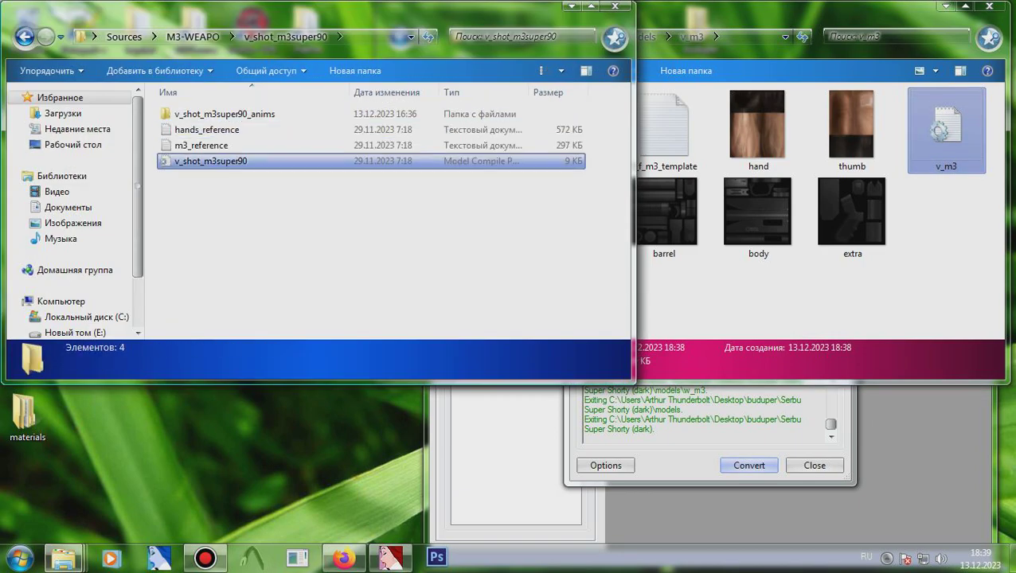
double_click(208, 162)
drag(351, 126, 201, 211)
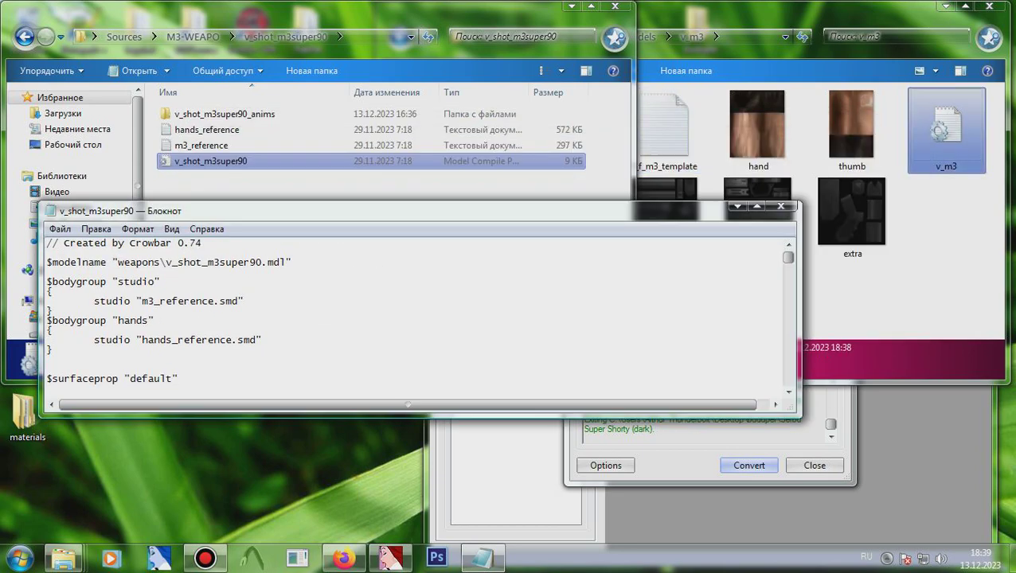
double_click(946, 130)
drag(573, 125, 612, 77)
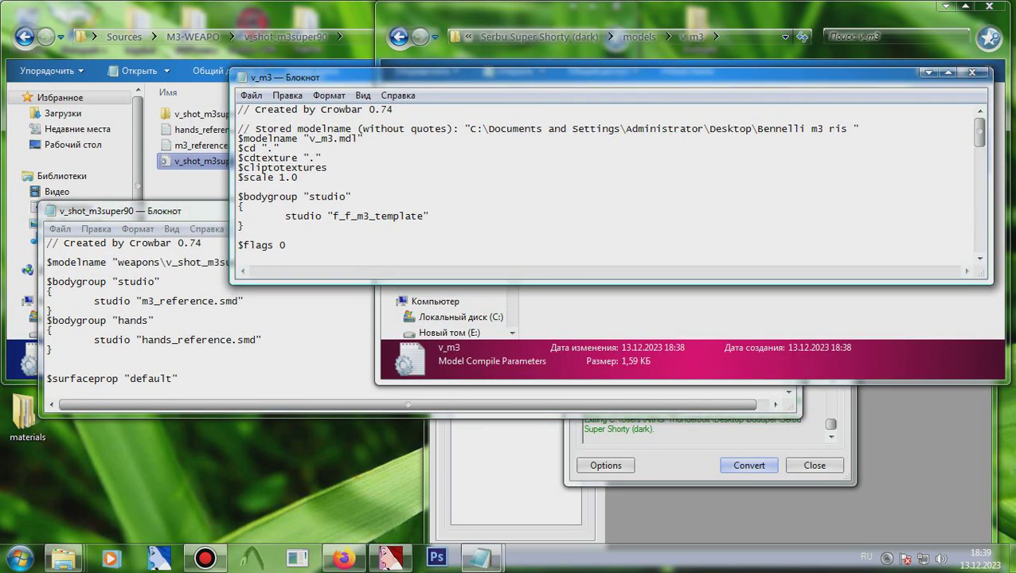
- Replace the v_m3 QC's header comments and model name with the line $modelname "weapons\v_shot_m3super90.mdl" copied from the v_shot_m3super90 QC
click(202, 261)
key(Down)
key(Down)
key(shift+End)
key(ctrl+c)
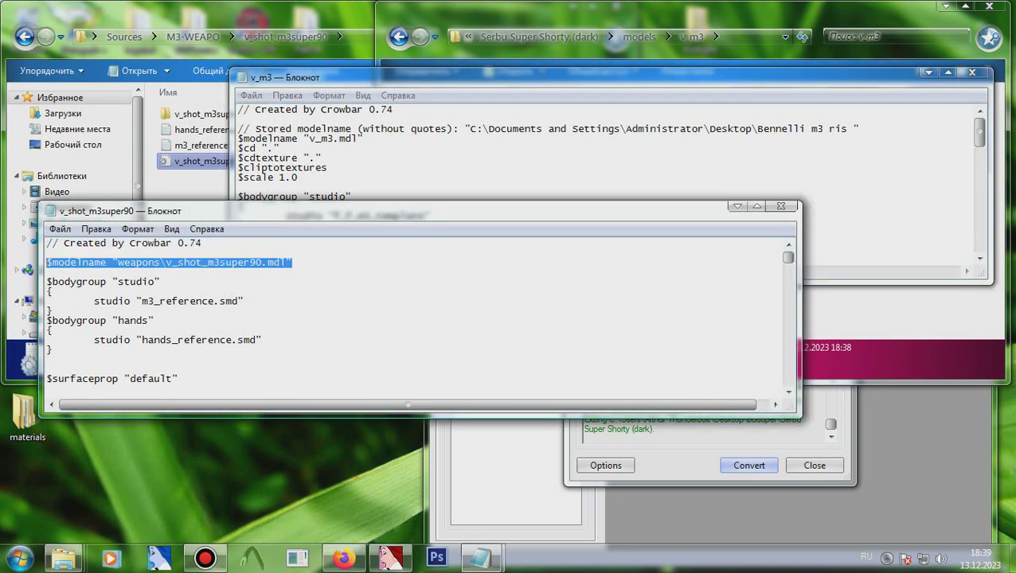
key(alt+Tab)
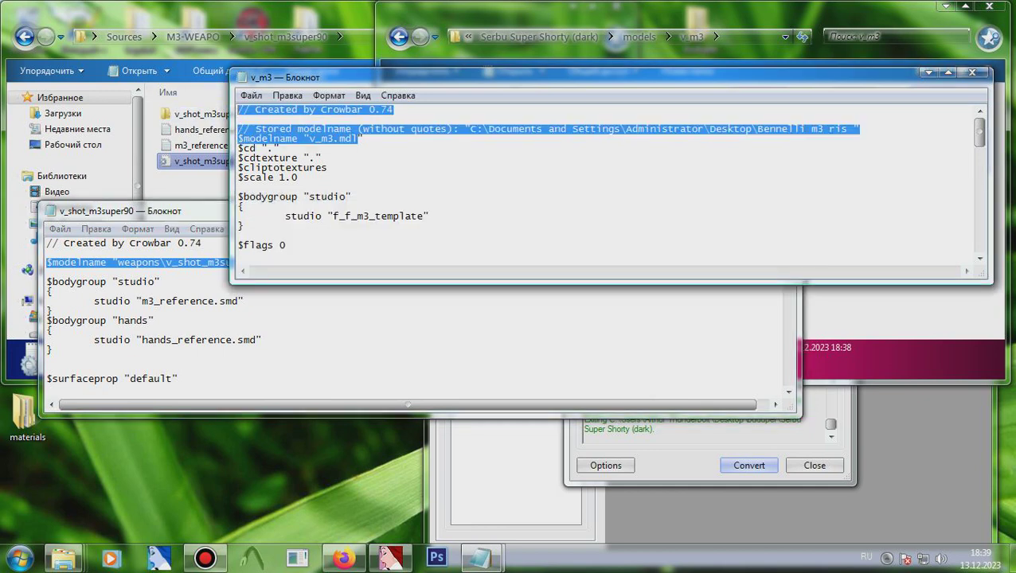
key(Delete)
key(ctrl+v)
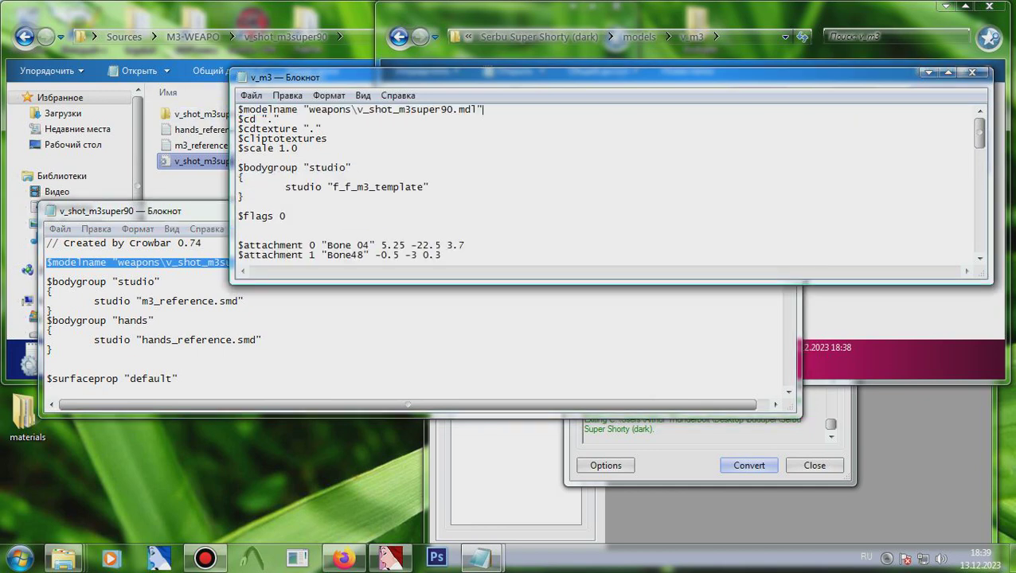
- Delete the $cdtexture and $cliptotextures lines from the v_m3 QC file
drag(263, 139, 238, 129)
drag(299, 149, 238, 129)
click(329, 139)
key(shift+Up)
key(shift+Up)
key(Delete)
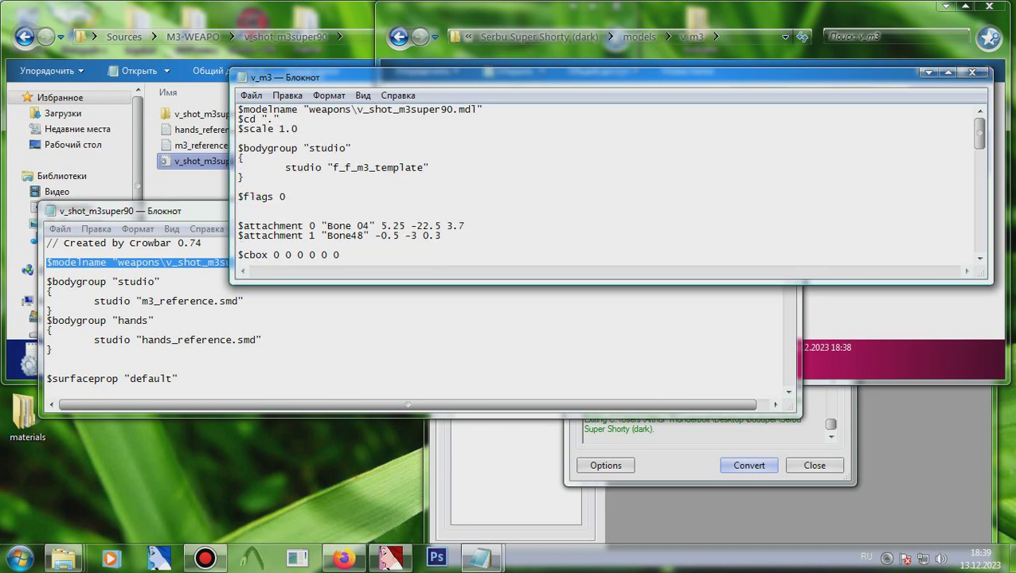
- Replace the $flags line in the v_m3 QC with $cdmaterials "models\v_m3\"
key(ctrl+a)
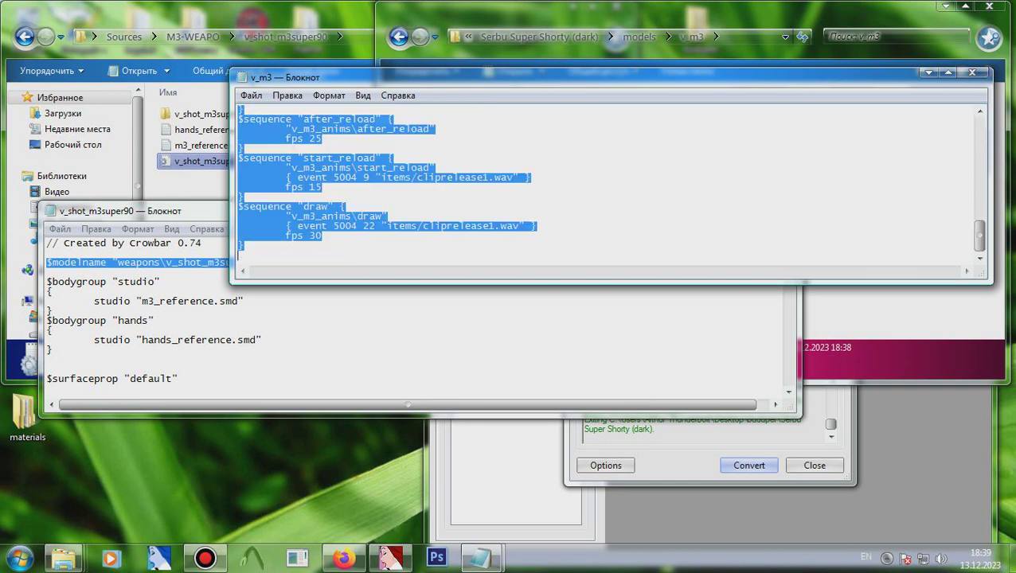
click(351, 207)
scroll(350, 207, up, 18)
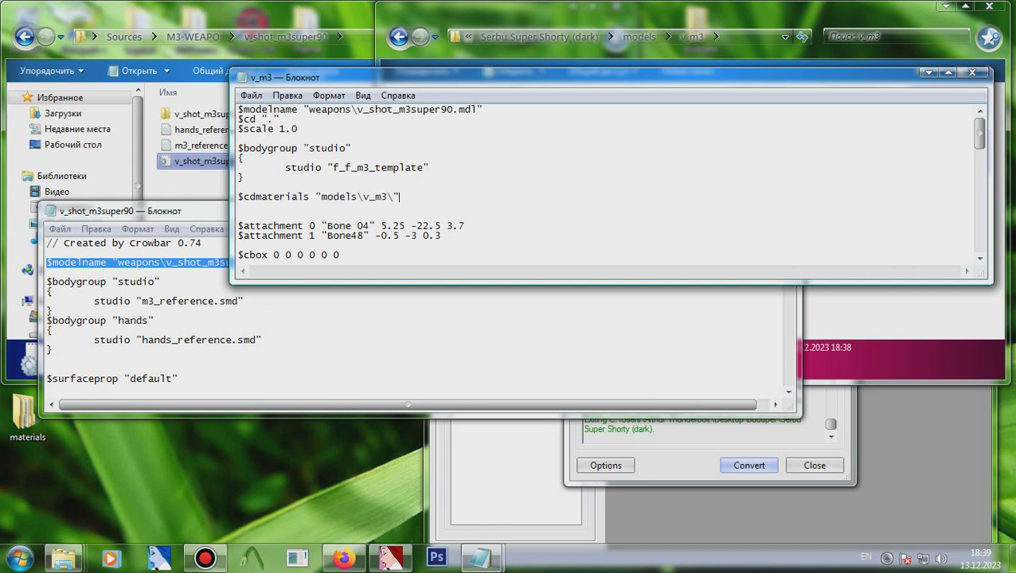
- Copy the draw sequence's lines from activity "ACT_VM_DRAW" through the closing brace in the v_shot_m3super90 QC
key(Page_Down)
key(Page_Down)
key(Page_Down)
key(Page_Down)
click(414, 342)
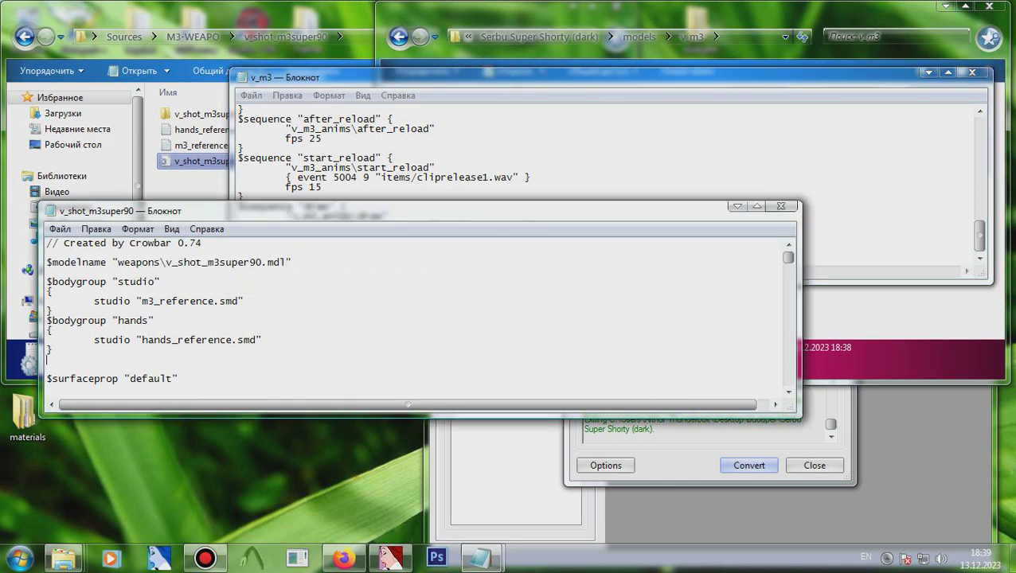
scroll(414, 342, down, 20)
key(Page_Down)
key(Page_Down)
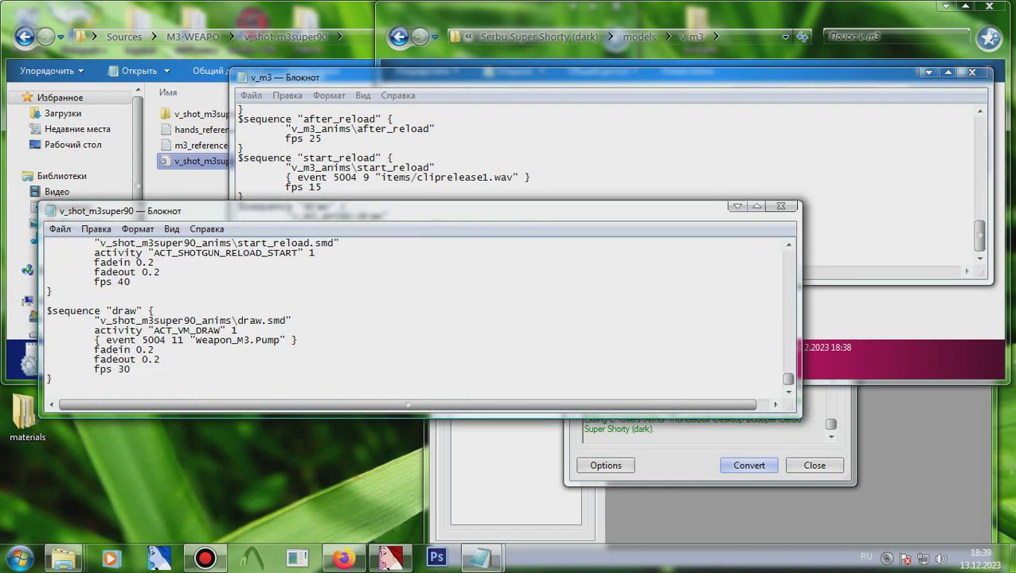
key(shift+Up)
key(shift+Up)
key(shift+Up)
key(shift+Up)
key(shift+Up)
key(ctrl+c)
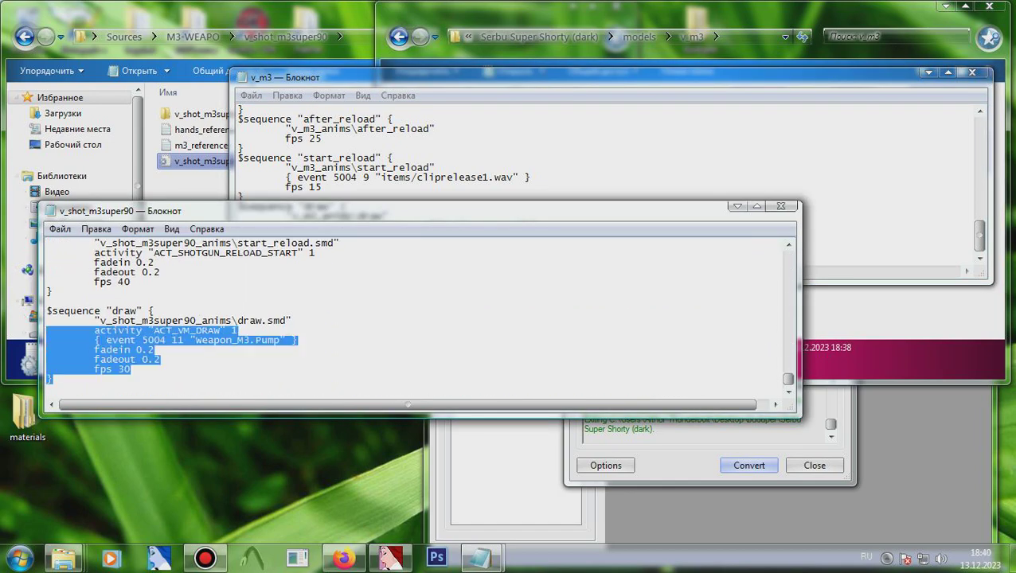
- Replace the v_m3 draw sequence's event, fps and closing lines with the copied ACT_VM_DRAW block, setting its Weapon_M3.Pump event frame to 22
key(alt+Tab)
key(shift+Up)
key(shift+Up)
key(shift+Up)
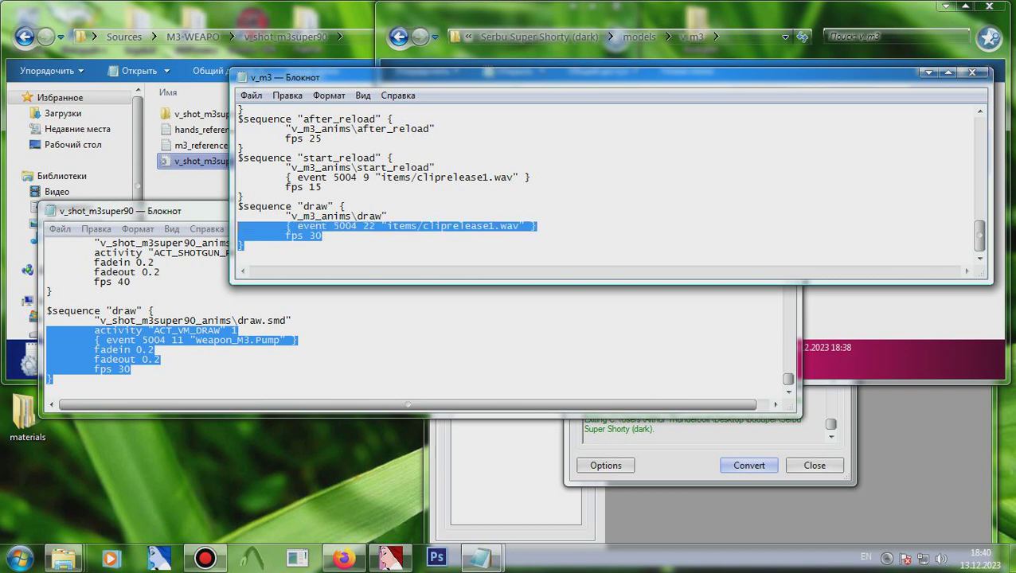
key(ctrl+v)
key(BackSpace)
key(BackSpace)
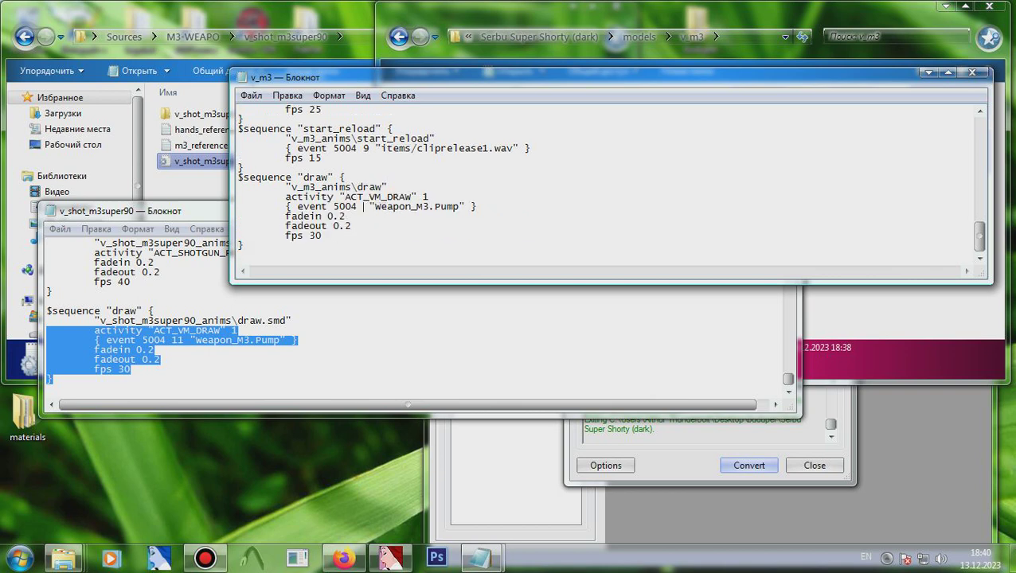
text(22)
- Replace the v_m3 start_reload sequence's event, fps and closing lines with the ACT_SHOTGUN_RELOAD_START block from the v_shot_m3super90 QC, using fps 15
scroll(605, 187, up, 1)
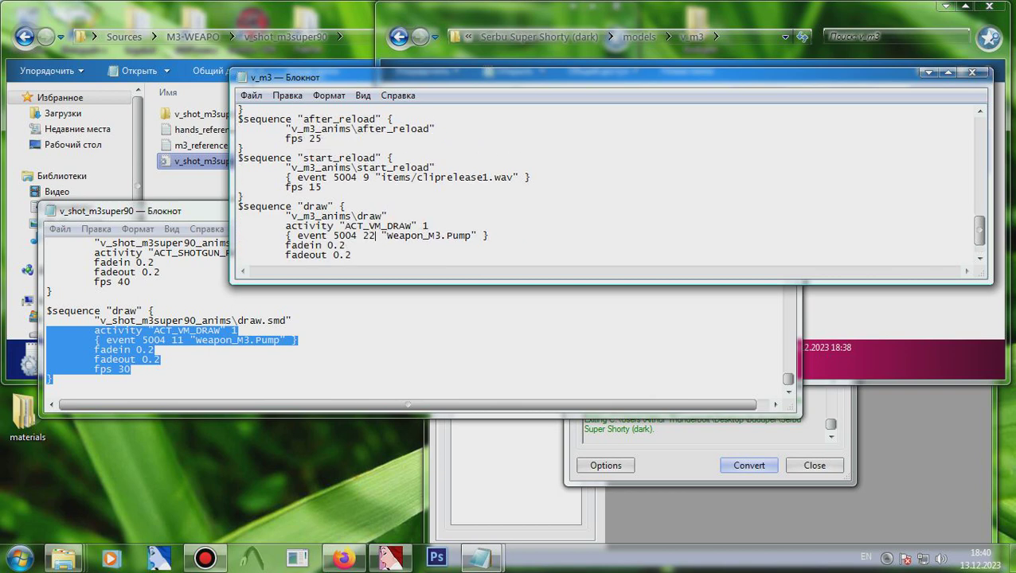
click(414, 347)
scroll(414, 346, up, 2)
drag(53, 350, 47, 309)
key(ctrl+c)
click(324, 178)
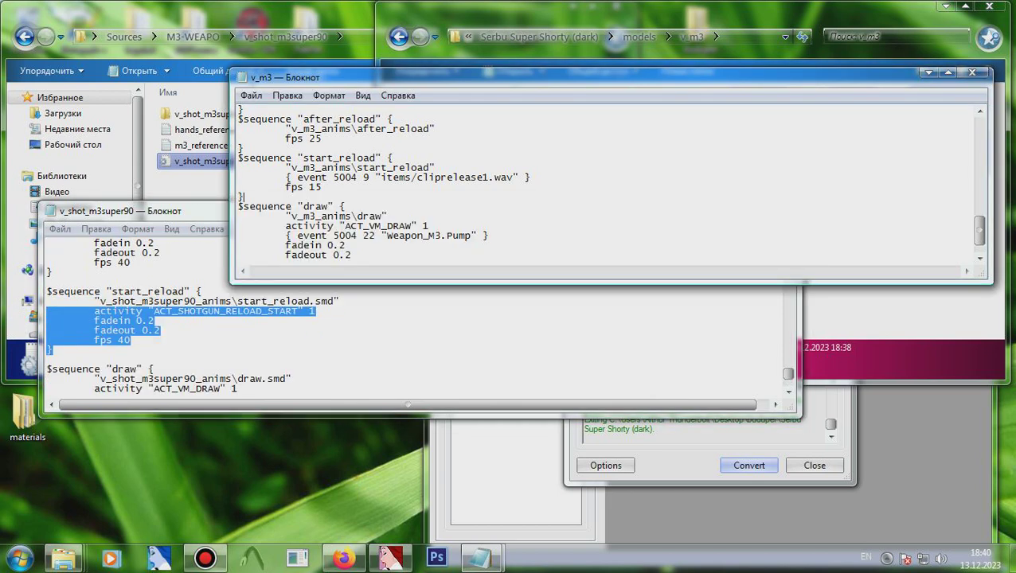
drag(243, 196, 237, 172)
key(ctrl+v)
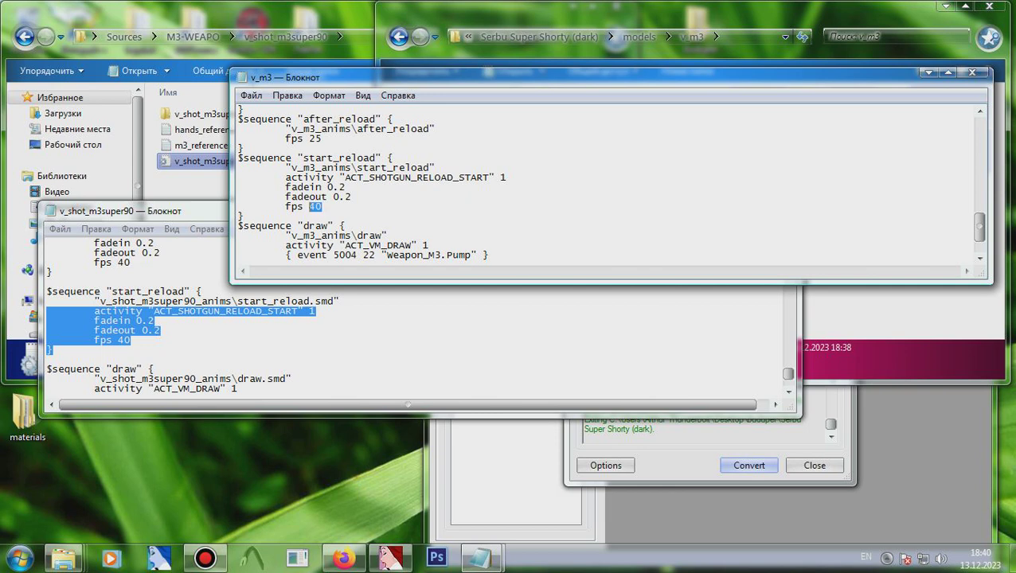
- Replace the v_m3 after_reload sequence's fps and closing lines with the ACT_SHOTGUN_RELOAD_FINISH block from the v_shot_m3super90 QC, using fps 25
scroll(334, 203, up, 1)
click(255, 330)
scroll(255, 330, up, 2)
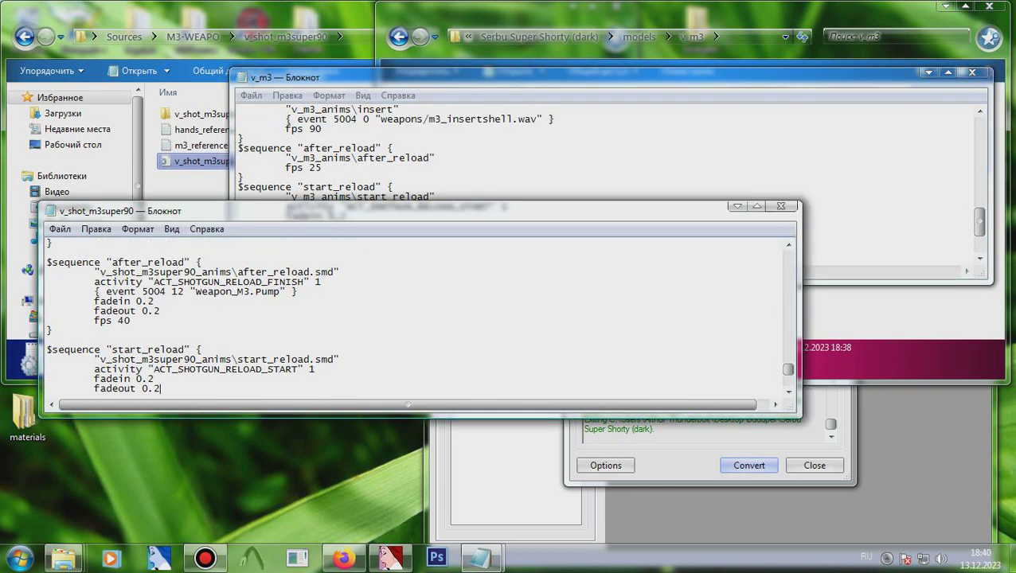
drag(53, 330, 48, 281)
click(321, 158)
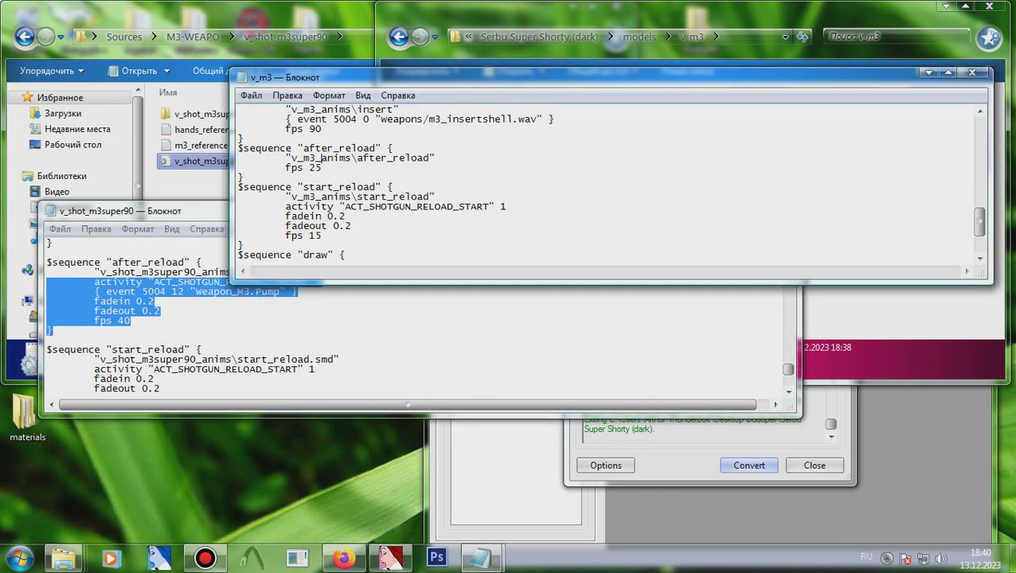
drag(244, 177, 238, 168)
text(activity "ACT_SHOTGUN_RELOAD_FINISH" 1 	{ event 5004 12 "Weapon_M3.Pump" } 	fadein 0.2 	fadeout 0.2 	fps 40 })
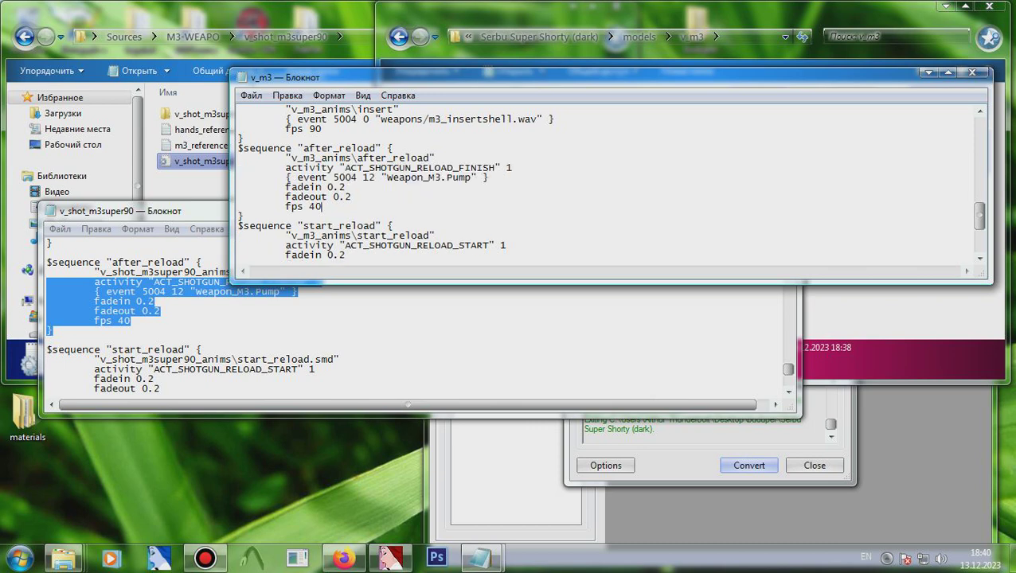
- Replace the v_m3 insert sequence's event, fps and closing lines with the ACT_VM_RELOAD block from the v_shot_m3super90 QC, using fps 90
scroll(321, 206, up, 3)
click(55, 330)
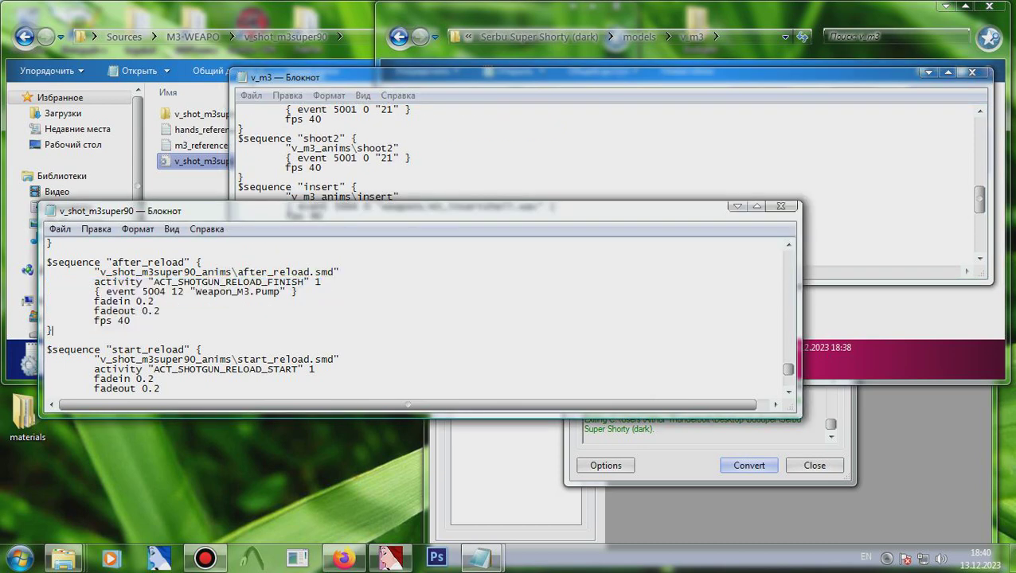
scroll(54, 329, up, 3)
drag(53, 330, 94, 282)
key(ctrl+c)
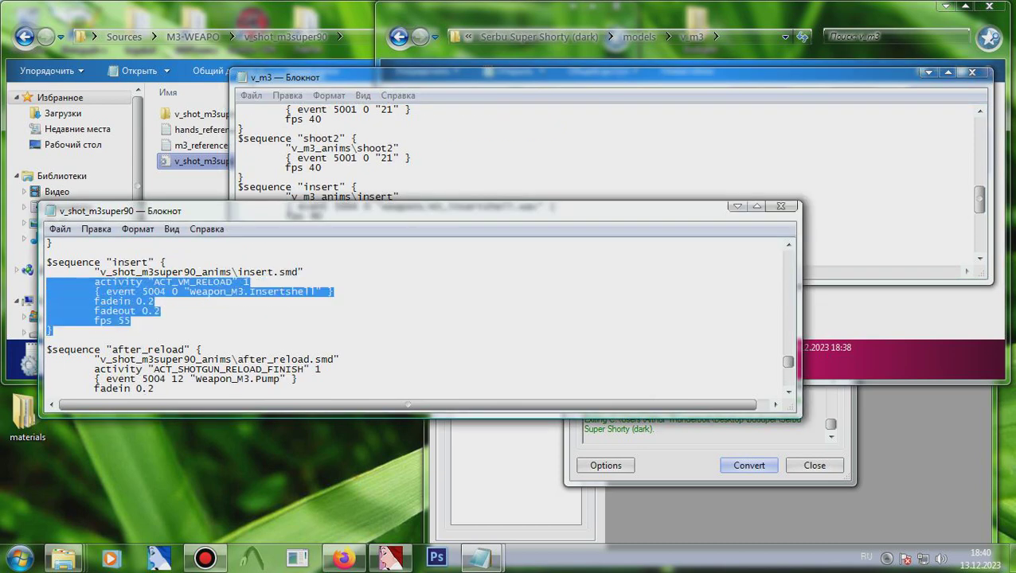
click(243, 177)
key(shift+Up)
key(shift+Up)
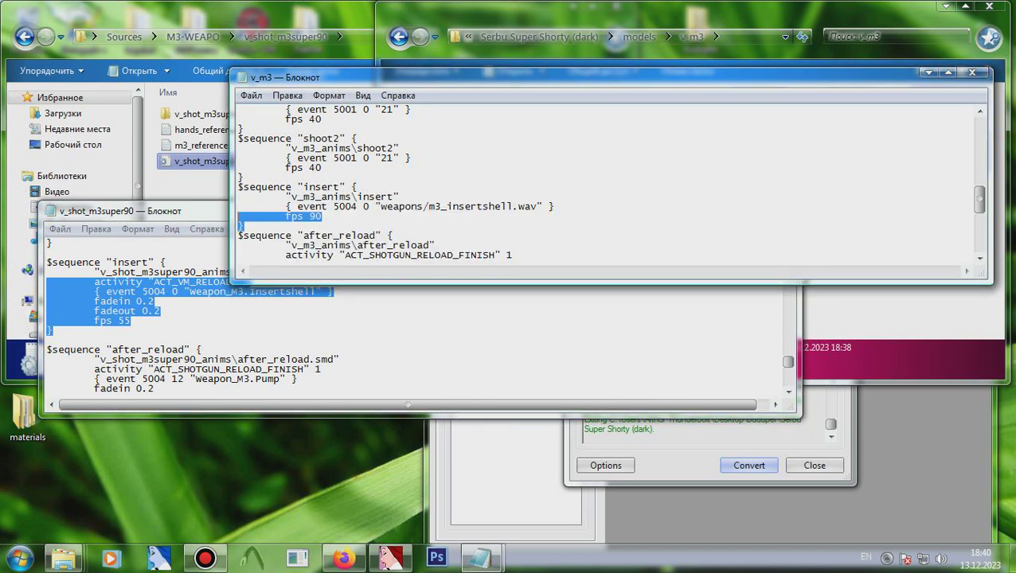
key(ctrl+v)
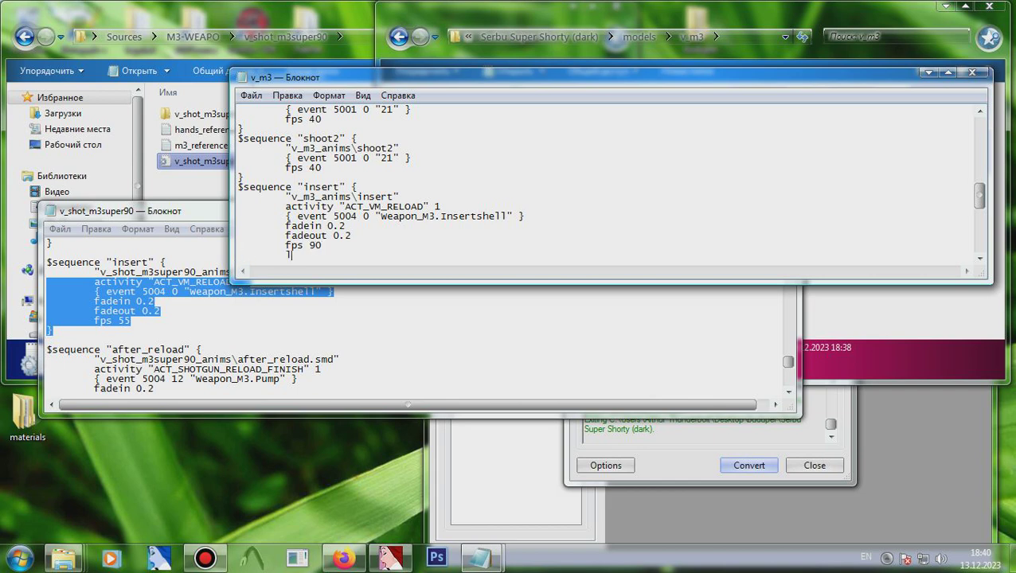
- Replace the v_m3 shoot2 sequence's event, fps and closing lines with the ACT_VM_PRIMARYATTACK block from the v_shot_m3super90 QC's shoot2, using fps 40
scroll(605, 183, up, 2)
scroll(605, 183, up, 1)
scroll(605, 183, down, 3)
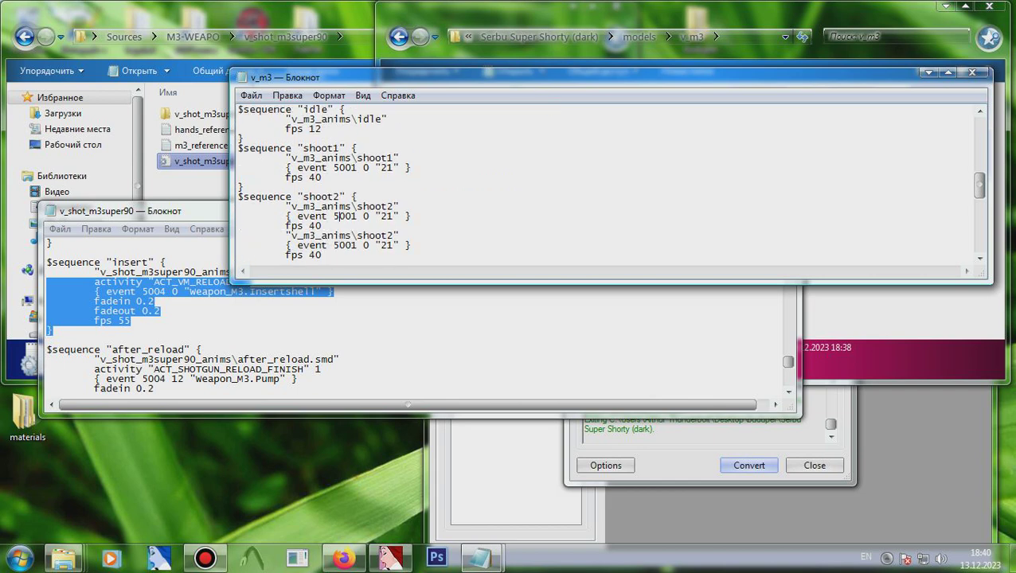
scroll(605, 183, up, 1)
click(55, 330)
scroll(414, 318, up, 4)
drag(53, 359, 48, 281)
key(ctrl+c)
click(243, 158)
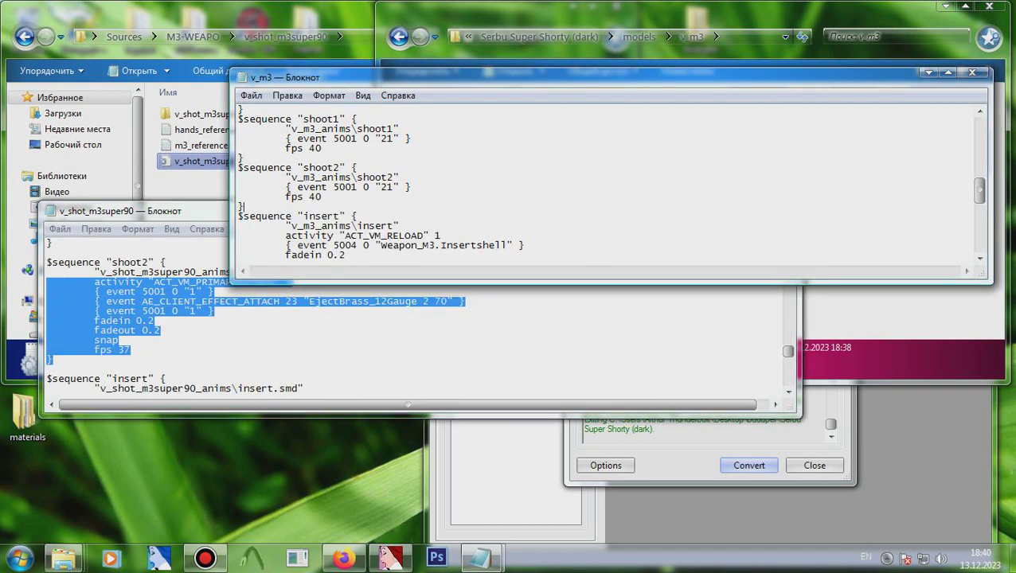
drag(244, 206, 237, 186)
key(ctrl+v)
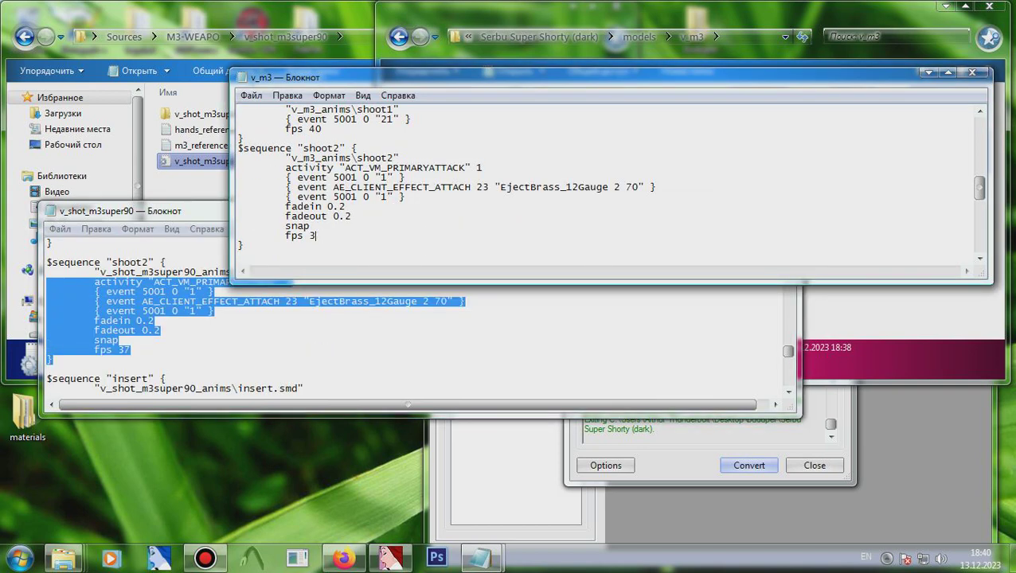
- Copy the v_m3 shoot2 sequence's ACT_VM_PRIMARYATTACK block over the shoot1 sequence's event, fps and closing lines
scroll(610, 183, down, 1)
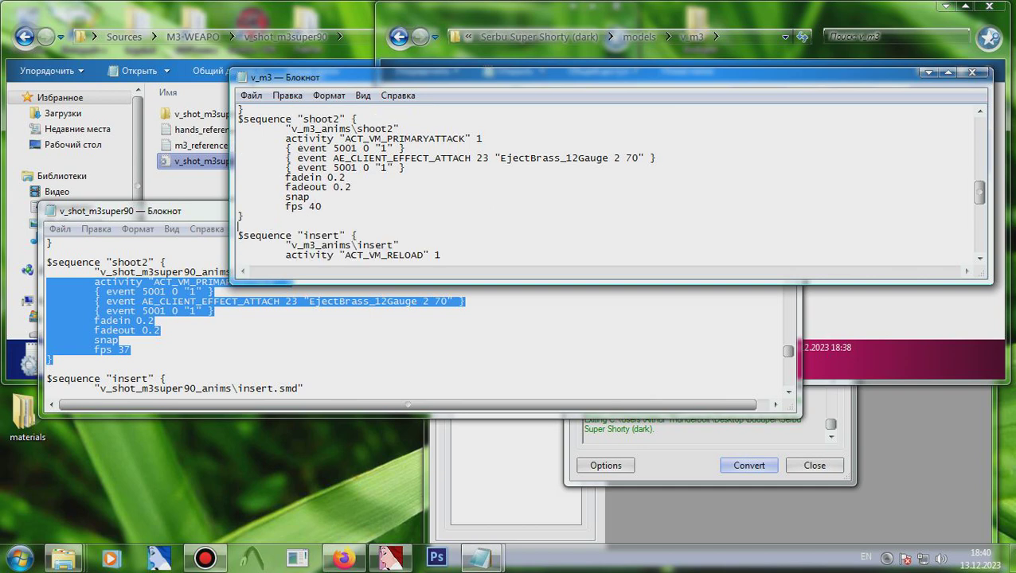
key(shift+Up)
key(shift+Up)
key(shift+Up)
key(shift+Up)
key(shift+Up)
key(shift+Up)
key(shift+Up)
key(shift+Up)
key(ctrl+c)
scroll(610, 183, up, 4)
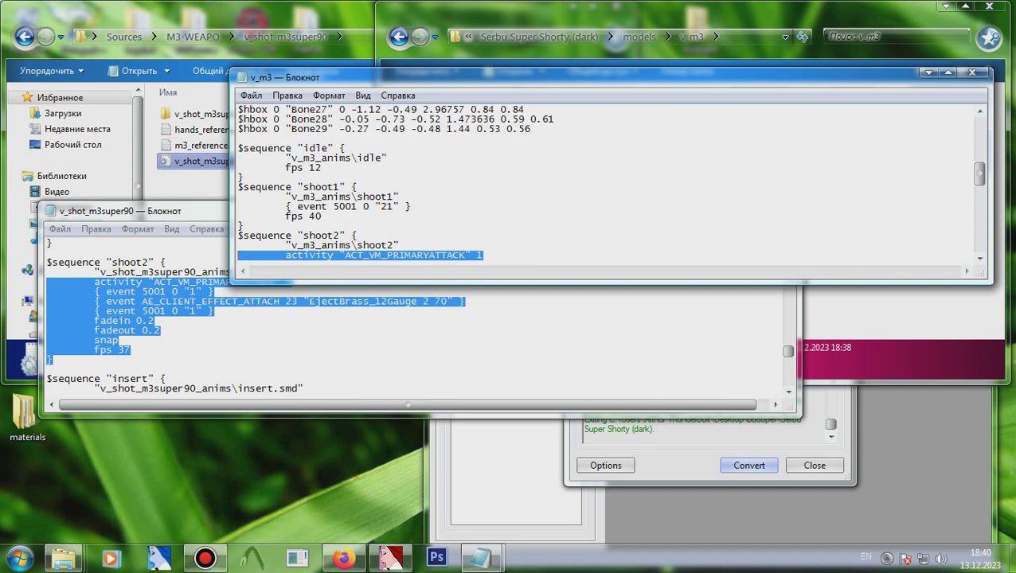
drag(244, 226, 238, 206)
key(ctrl+v)
- Replace the v_m3 idle sequence's fps and closing lines with the ACT_VM_IDLE block from the v_shot_m3super90 QC, and close that source QC
scroll(610, 184, up, 1)
scroll(610, 183, up, 1)
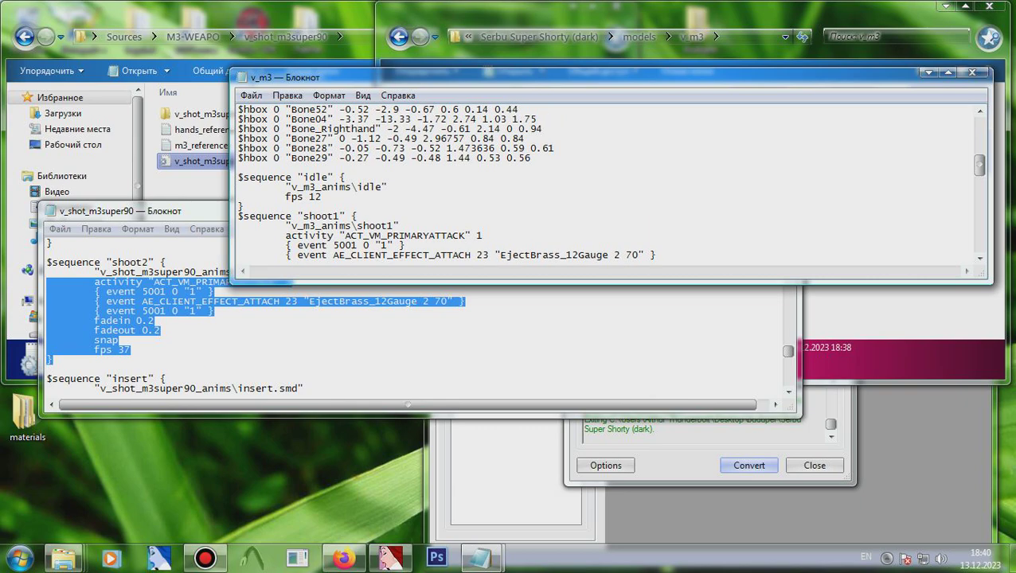
click(217, 292)
scroll(414, 319, up, 3)
scroll(414, 319, up, 6)
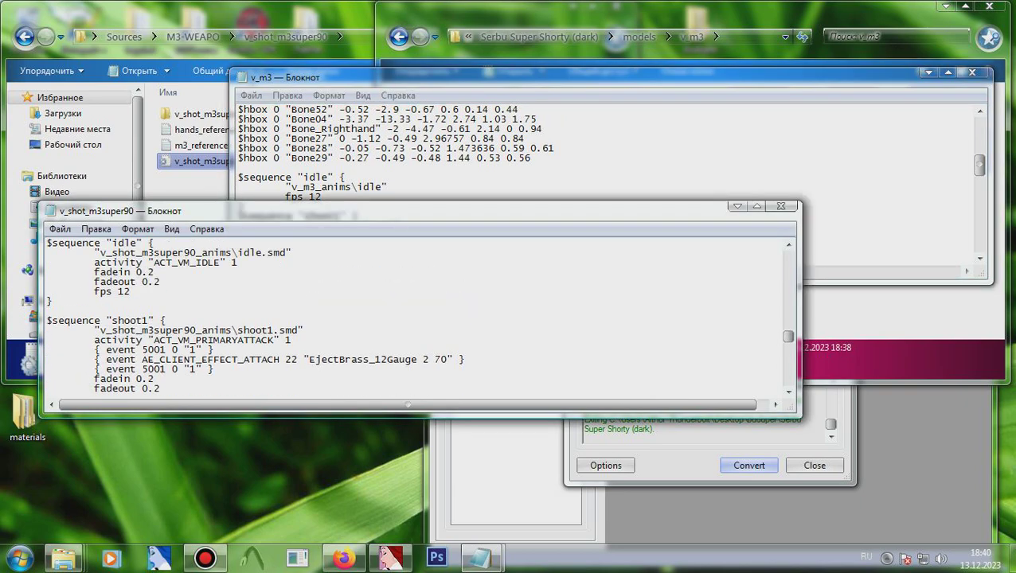
scroll(414, 319, down, 1)
drag(53, 360, 47, 312)
click(132, 350)
key(Down)
key(shift+Up)
key(shift+Up)
key(shift+Up)
key(shift+Up)
key(shift+Home)
key(ctrl+c)
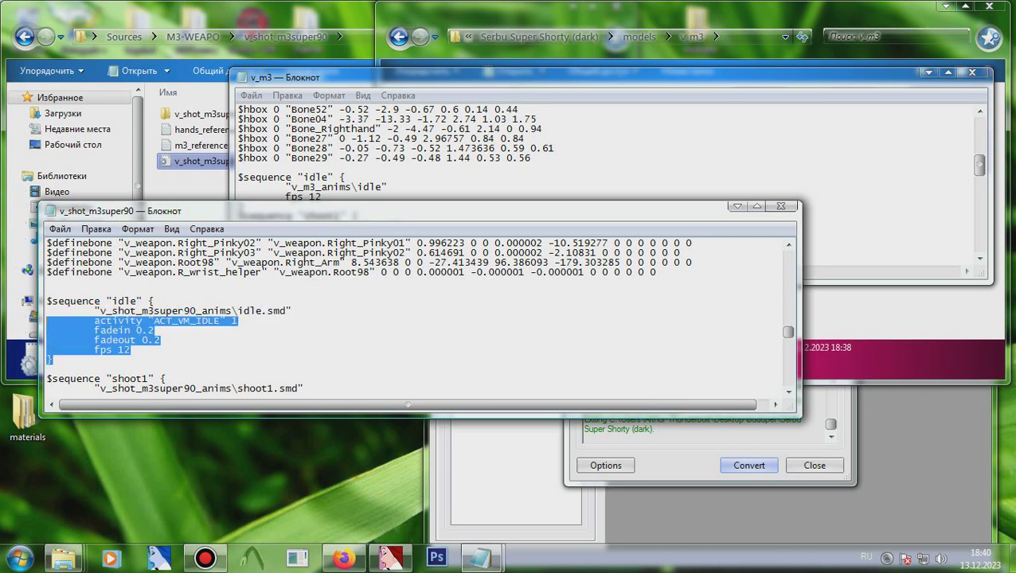
click(781, 207)
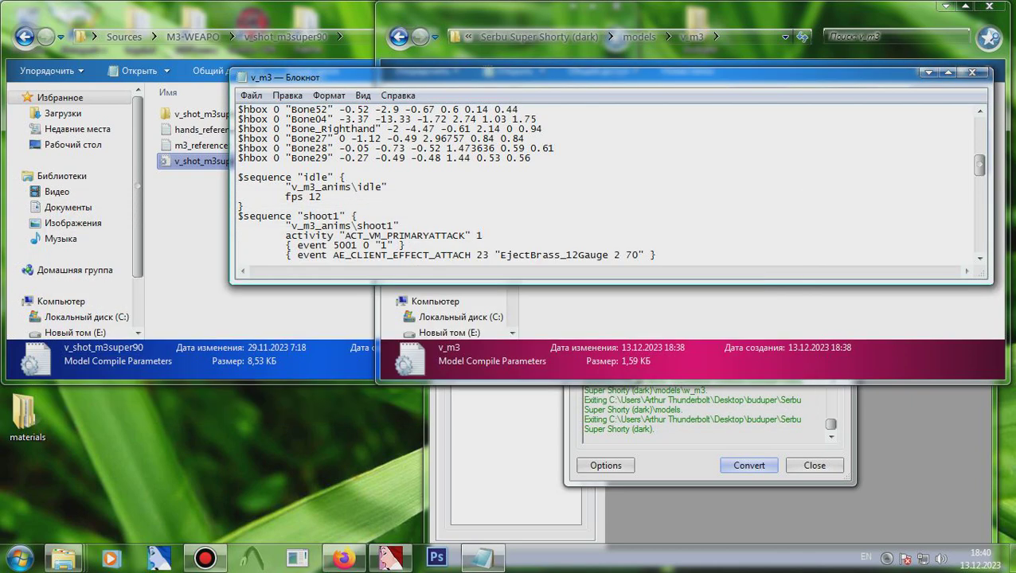
drag(298, 196, 239, 197)
key(ctrl+v)
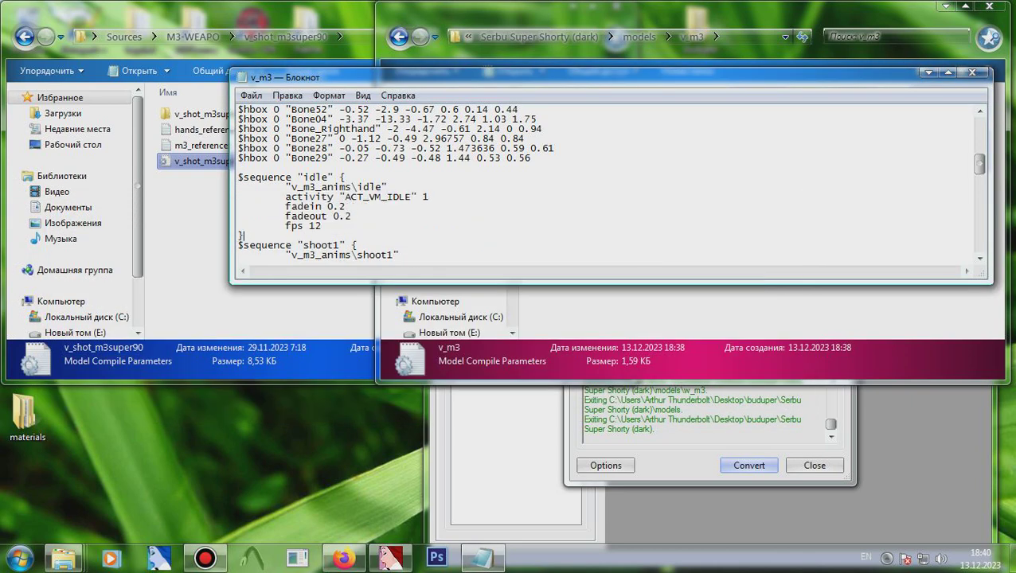
- Save the edited v_m3 QC file and close it
scroll(609, 184, up, 5)
scroll(609, 184, up, 4)
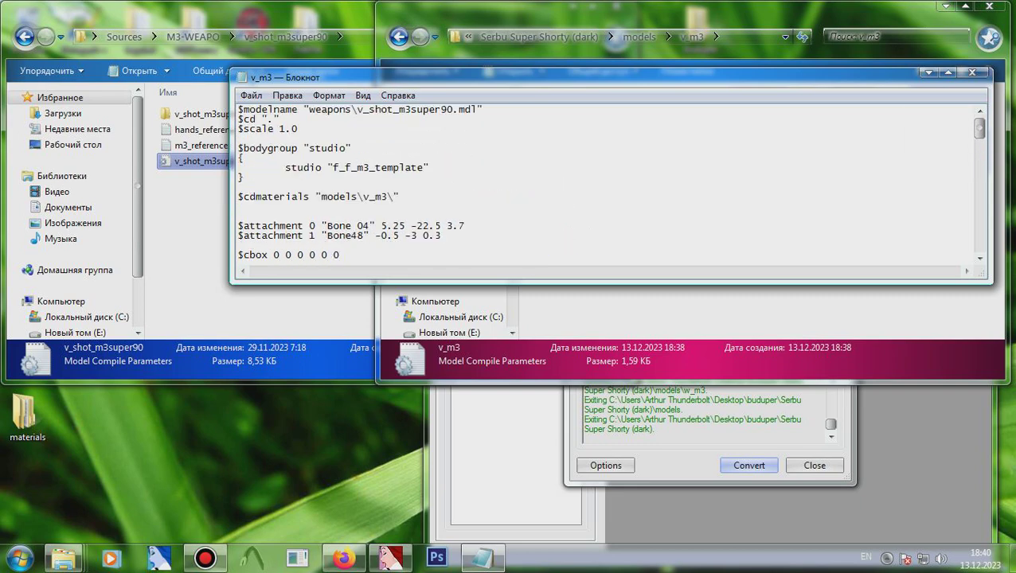
key(ctrl+s)
scroll(609, 183, down, 20)
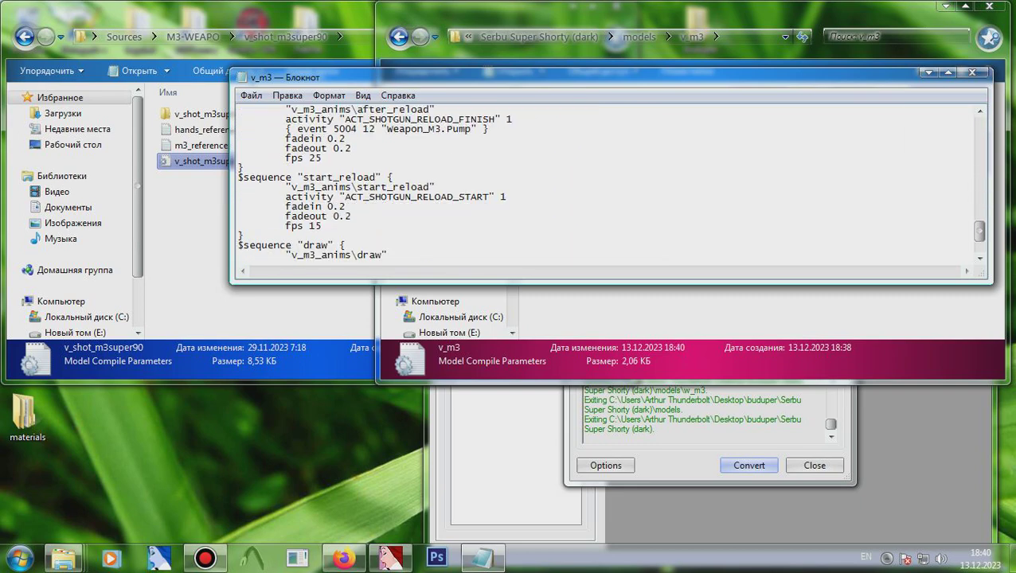
key(ctrl+s)
click(972, 72)
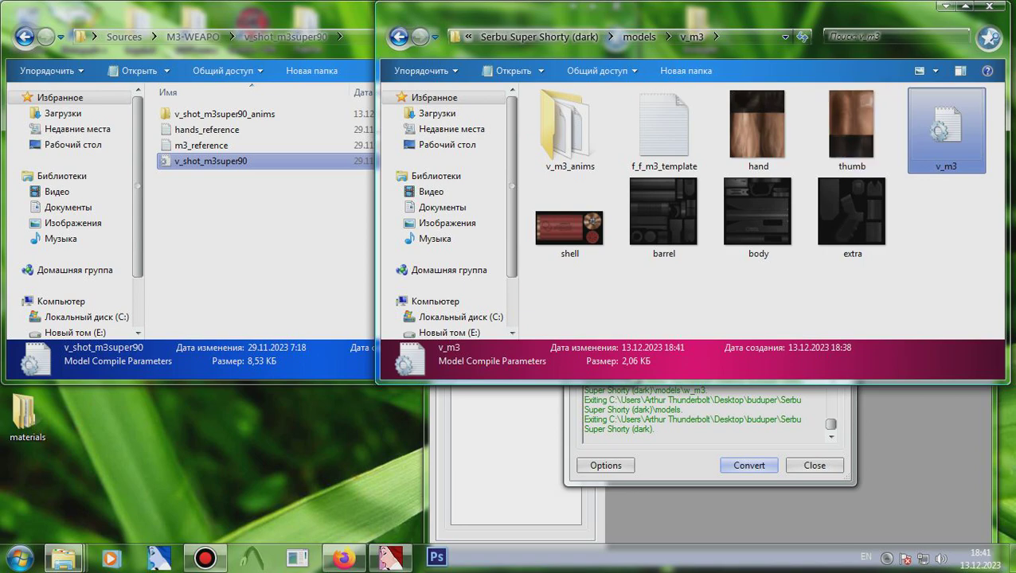
- Switch to Crowbar and compile the QC in the models\v_m3 folder with the Counter-Strike: Source compiler
click(751, 37)
click(251, 558)
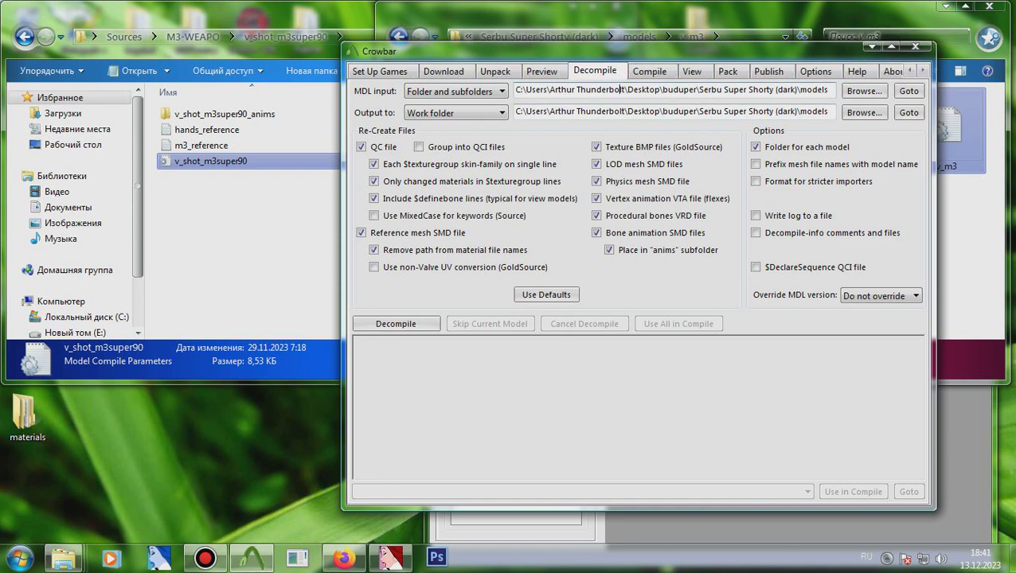
click(648, 71)
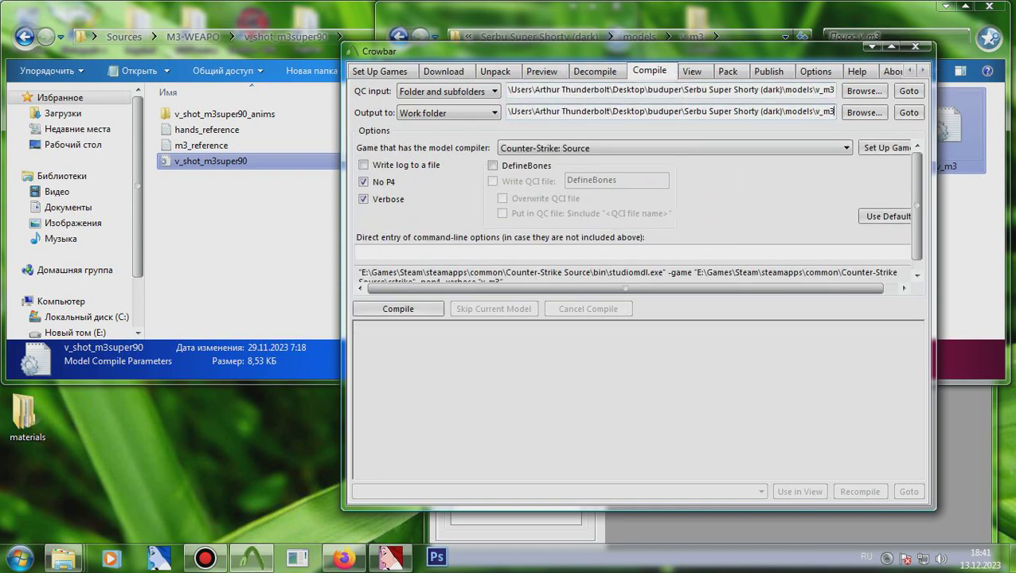
click(398, 309)
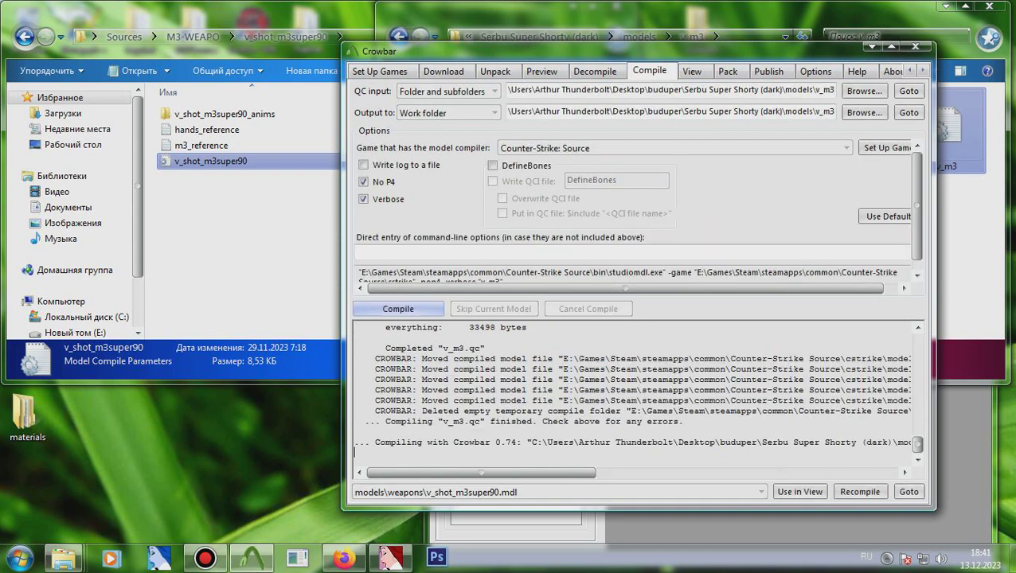
- Move the compiled models folder out of v_m3 into a new folder named addon inside Serbu Super Shorty (dark)
click(968, 297)
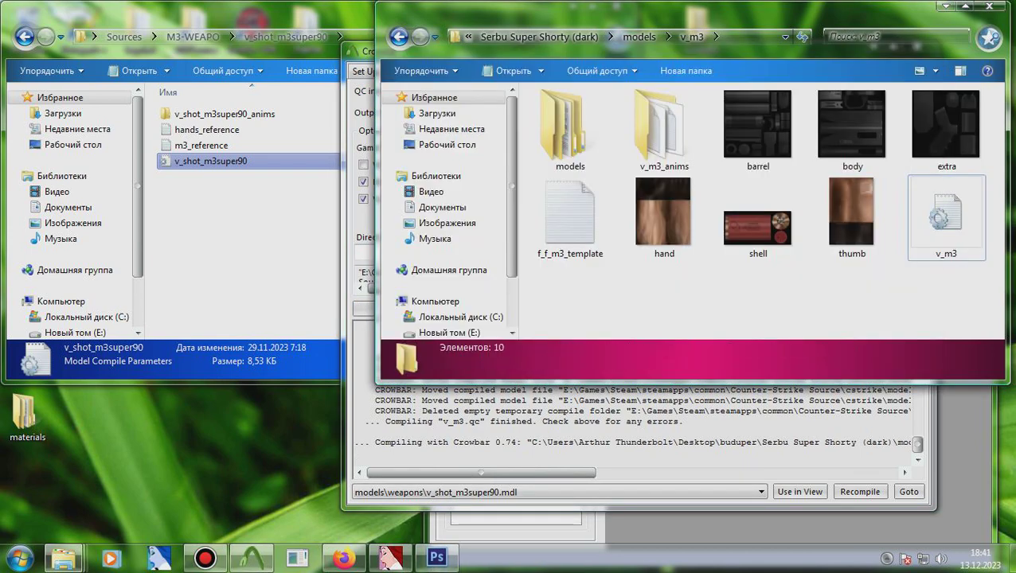
click(570, 132)
key(ctrl+x)
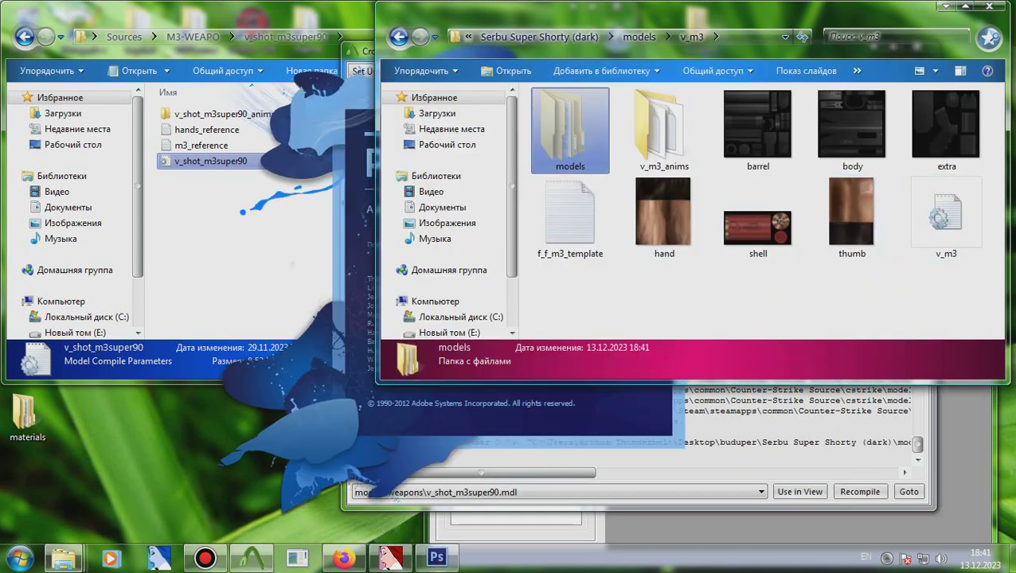
click(539, 36)
right_click(649, 161)
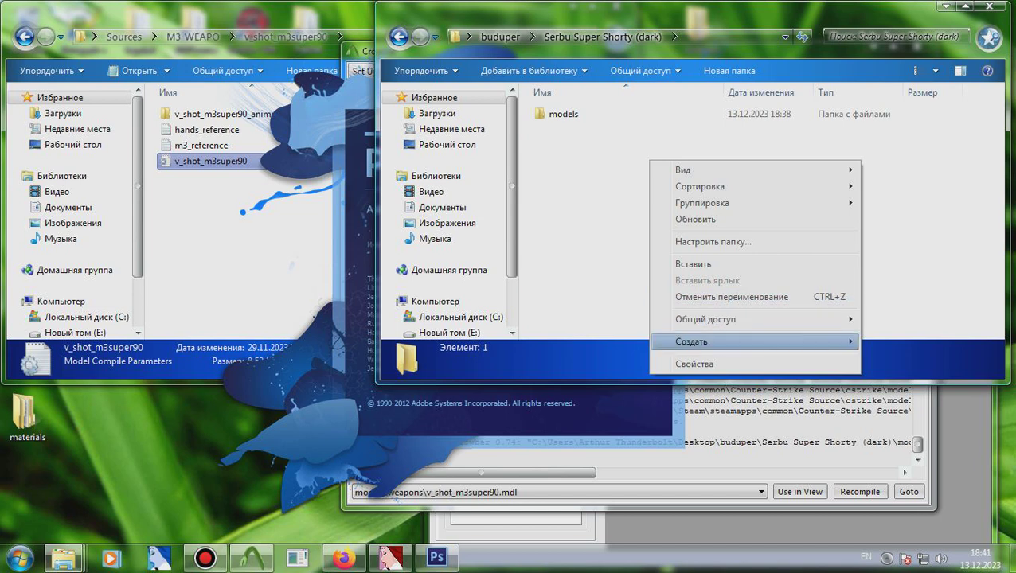
mouse_move(796, 342)
click(891, 338)
text(ф)
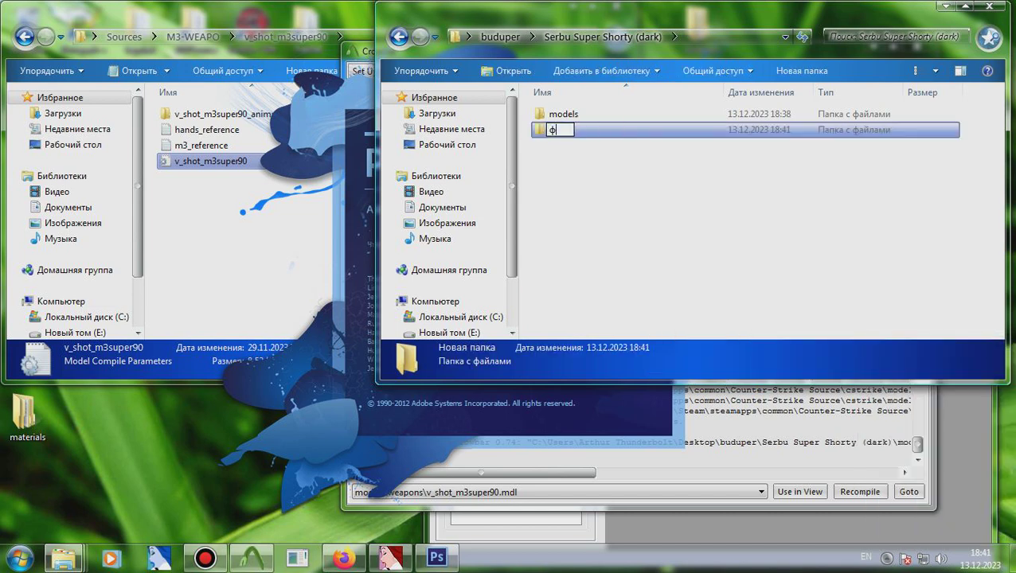
text(ddon)
key(Return)
key(Return)
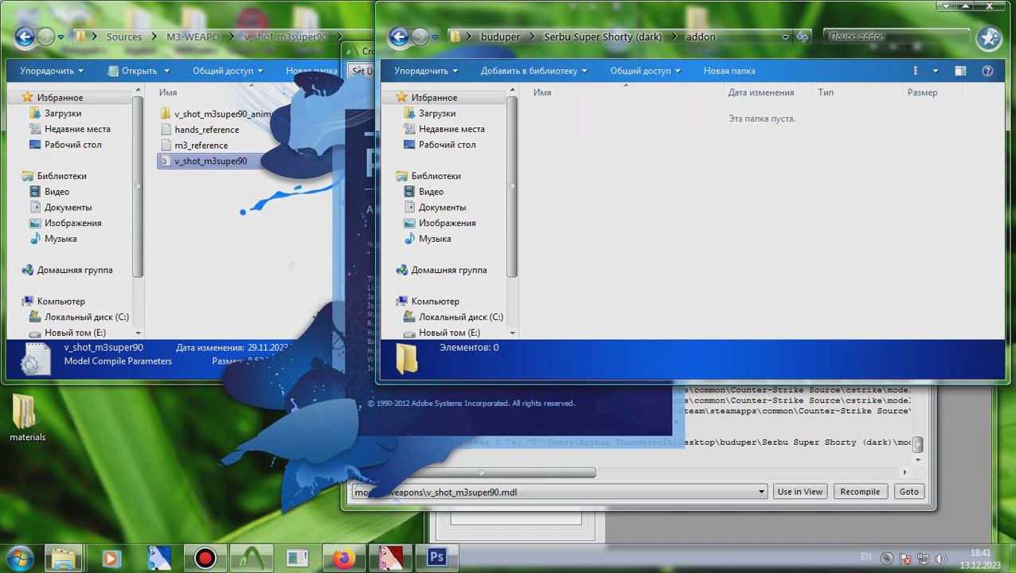
key(ctrl+v)
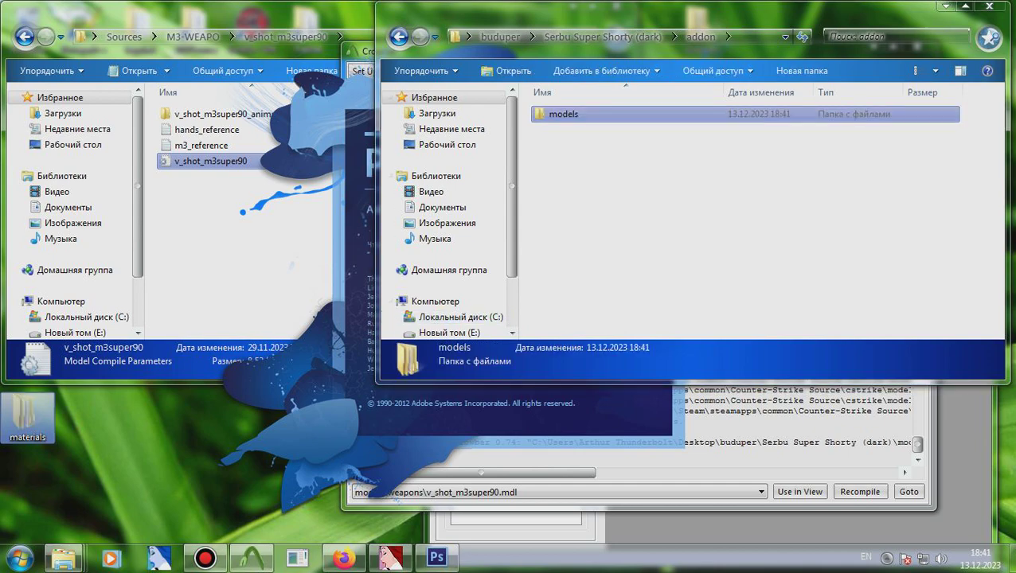
- Switch to VTFEdit, dismiss its finished batch conversion, and close the program
click(390, 558)
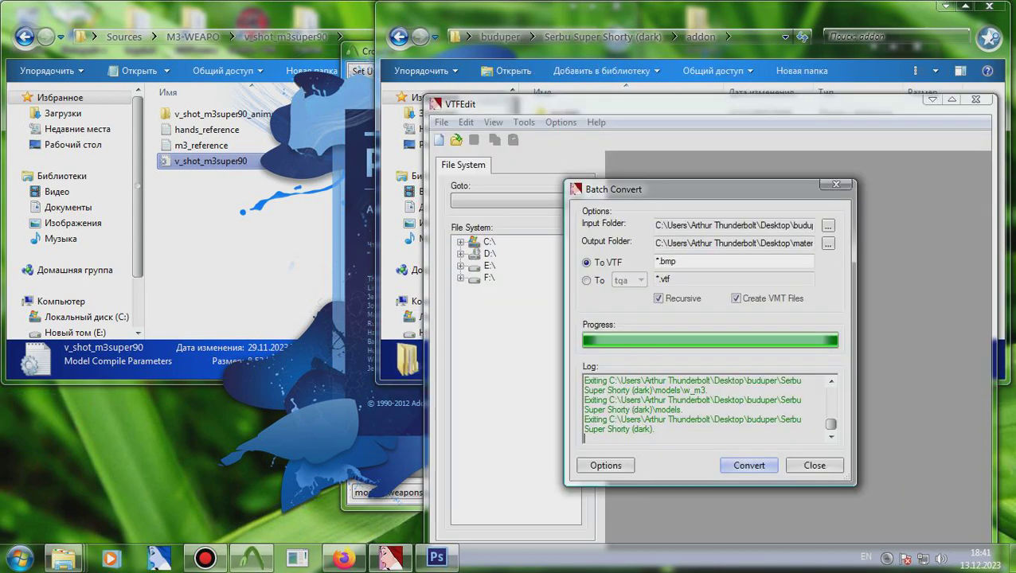
click(835, 184)
click(976, 100)
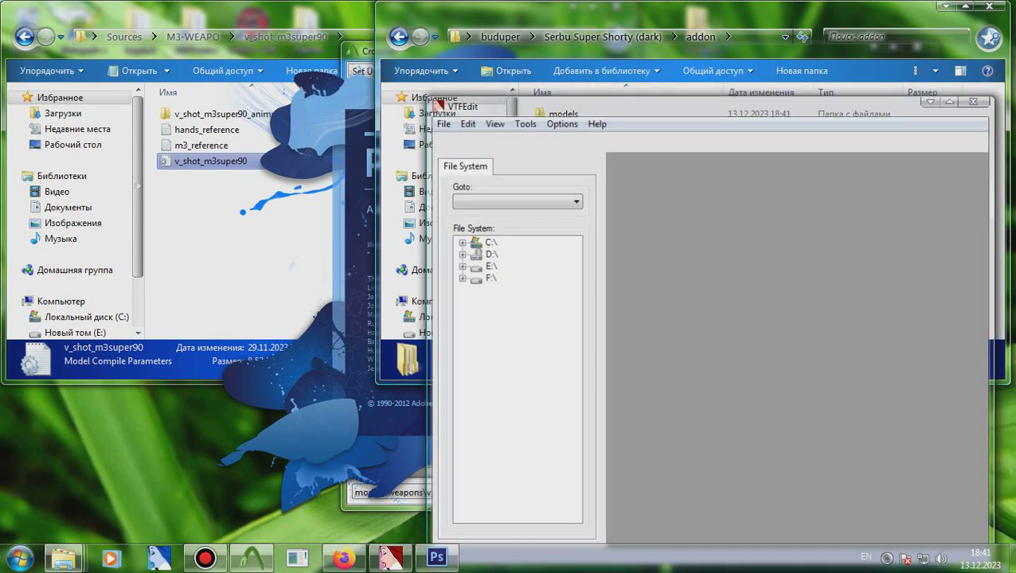
- Launch Notepad++, open the materials folder inside addon, and copy its full path
click(20, 558)
click(61, 220)
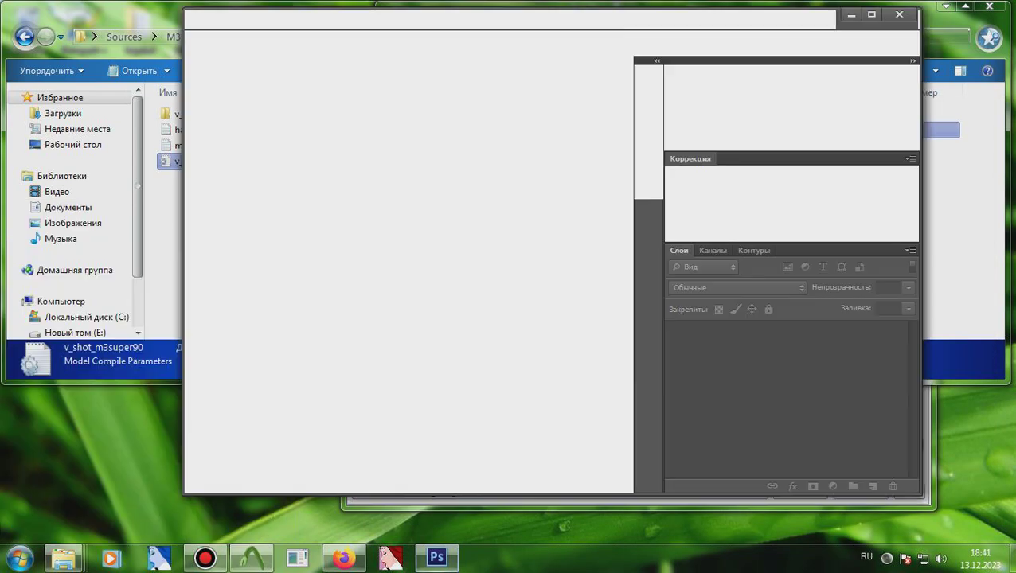
key(alt+Tab)
key(Return)
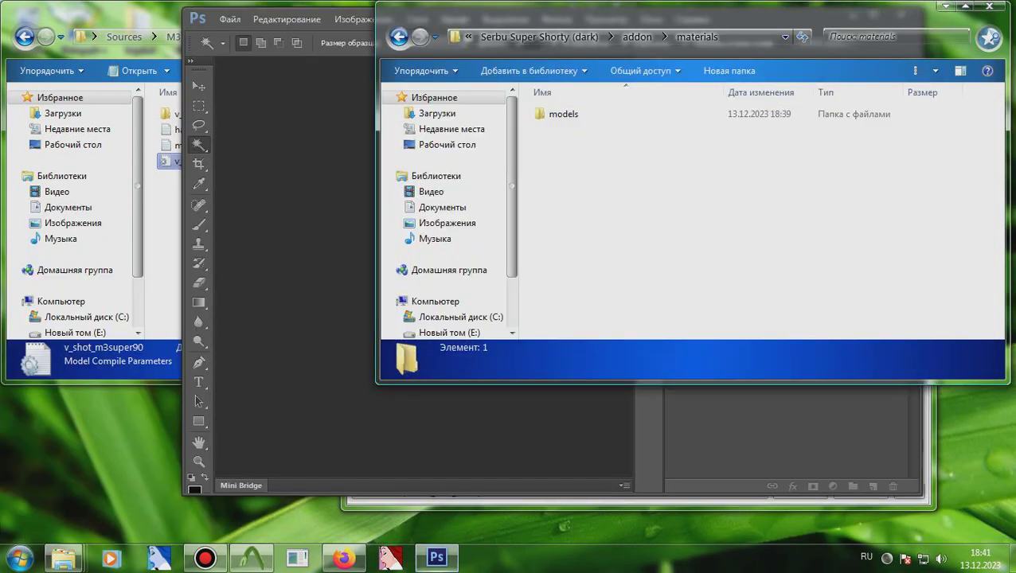
click(758, 37)
click(318, 350)
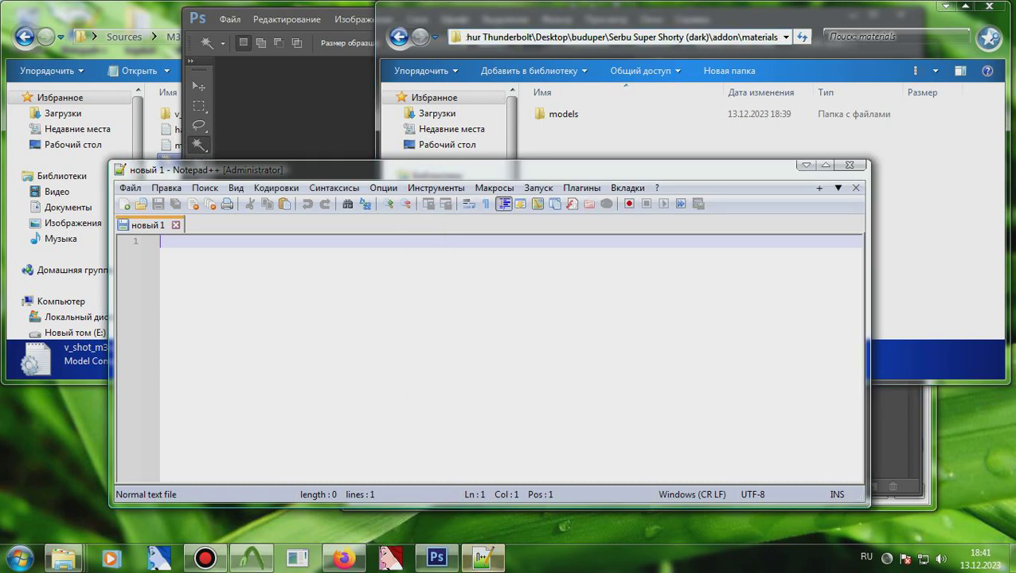
- Replace "Lightmappedgeneric" with "vertexlitgeneric" in all files and subfolders of addon\materials
key(ctrl+shift+f)
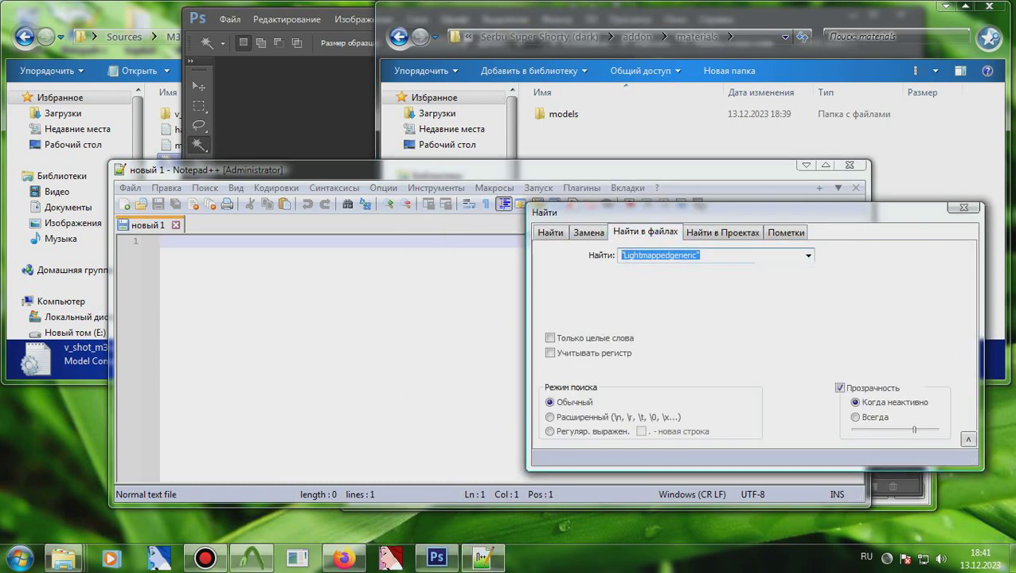
click(700, 321)
key(ctrl+a)
key(ctrl+v)
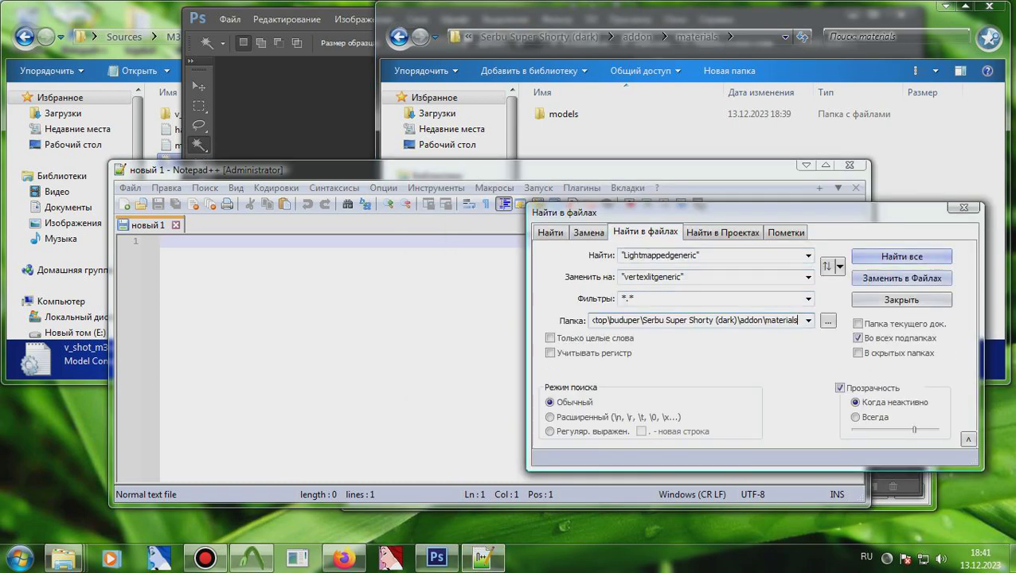
click(902, 278)
click(557, 363)
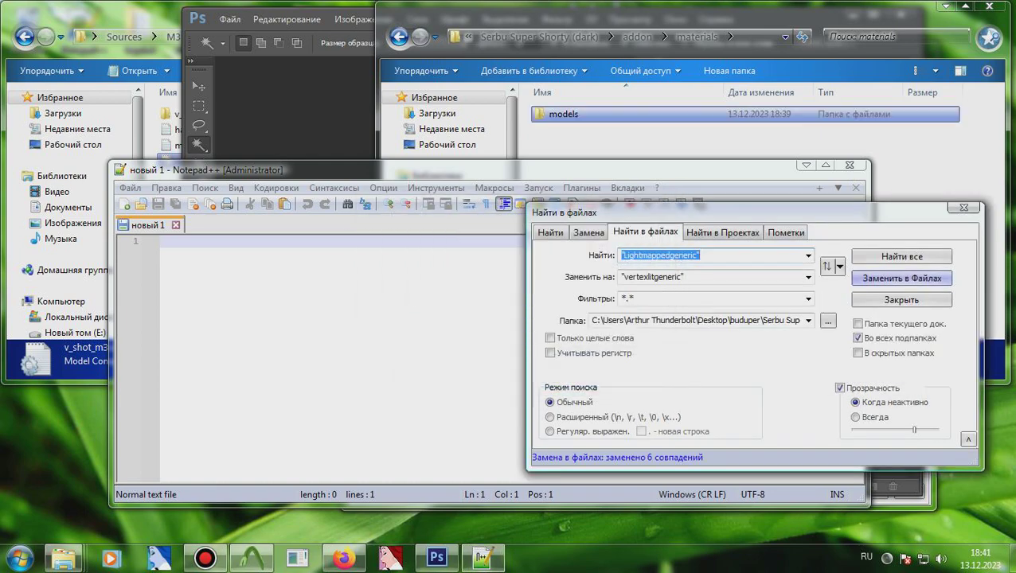
- Sort the files in materials\models\v_m3 by type and open the six VMT files in Notepad++
double_click(566, 114)
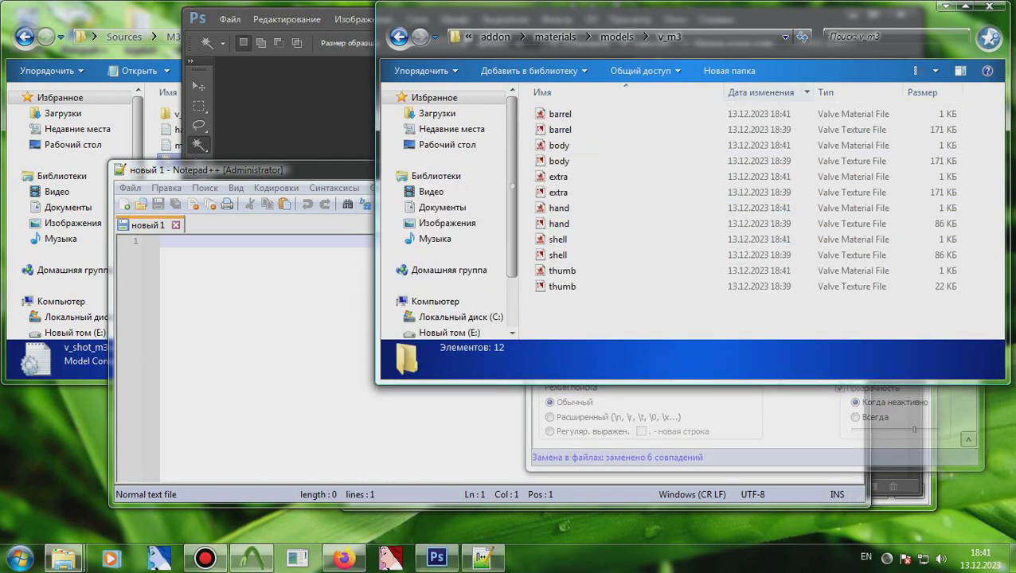
click(852, 93)
ctrl+scroll(836, 145, up, 1)
ctrl+scroll(844, 177, down, 2)
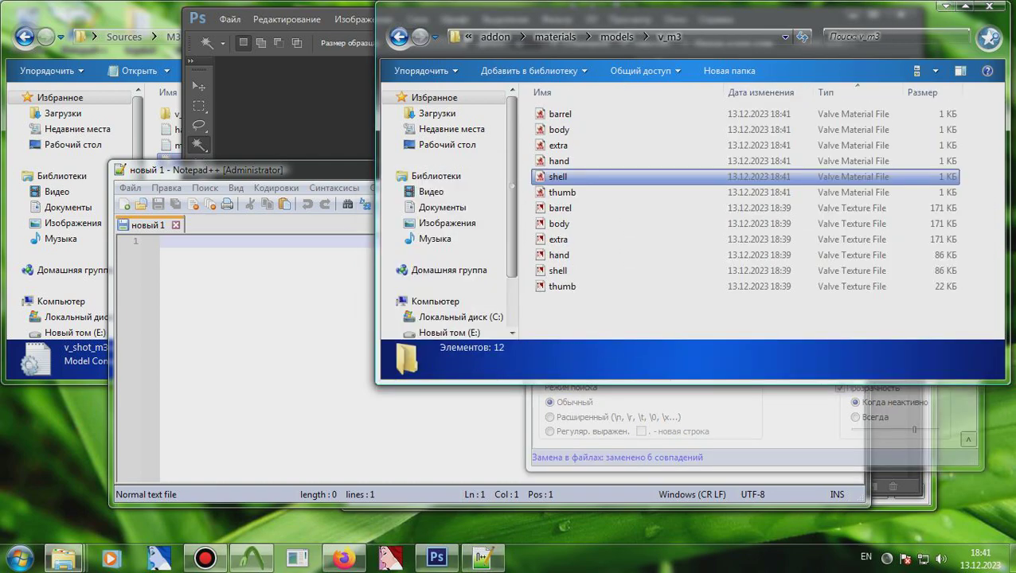
drag(928, 195, 613, 117)
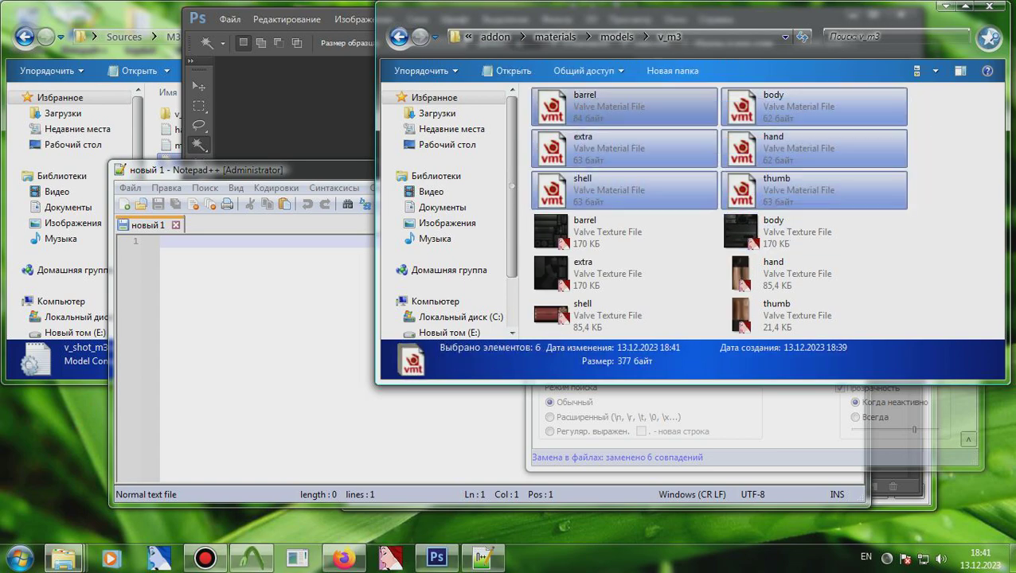
right_click(585, 102)
click(693, 150)
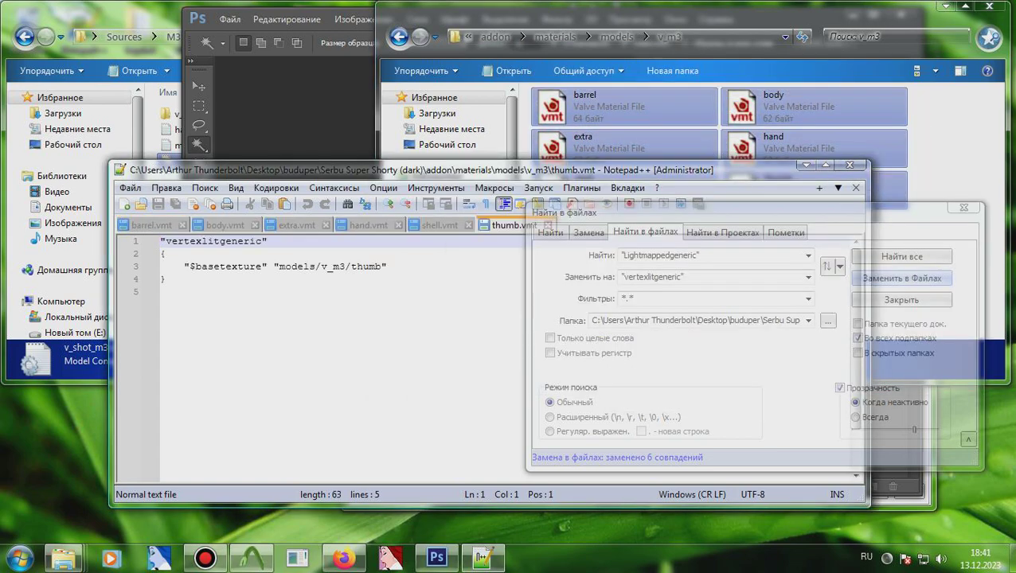
- Below the base texture in thumb.vmt, add "$envmap" "env_cubemap" and "$envmapmask" "models/v_m3/_r"
click(388, 267)
key(Return)
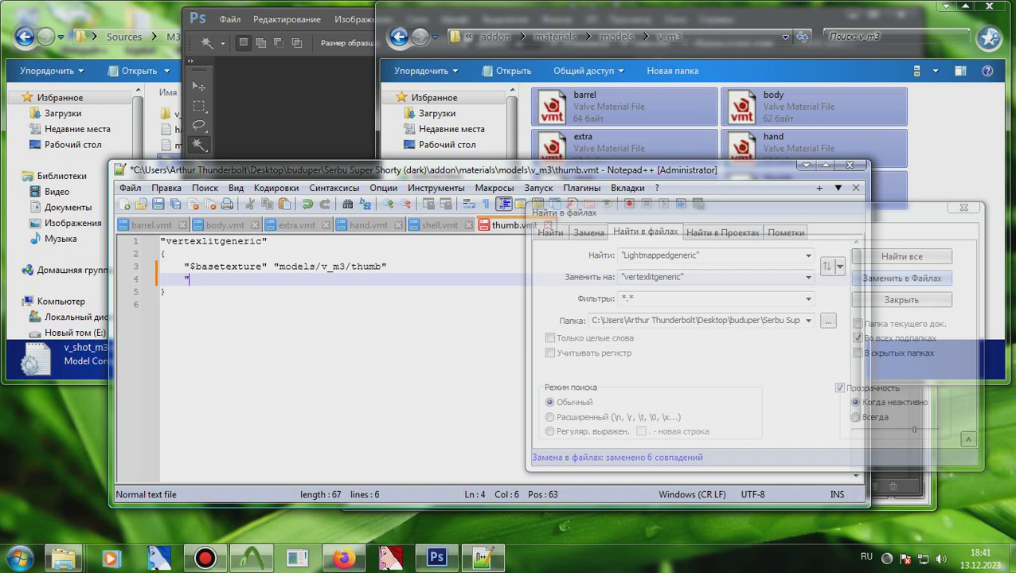
text("$envmap" "env)
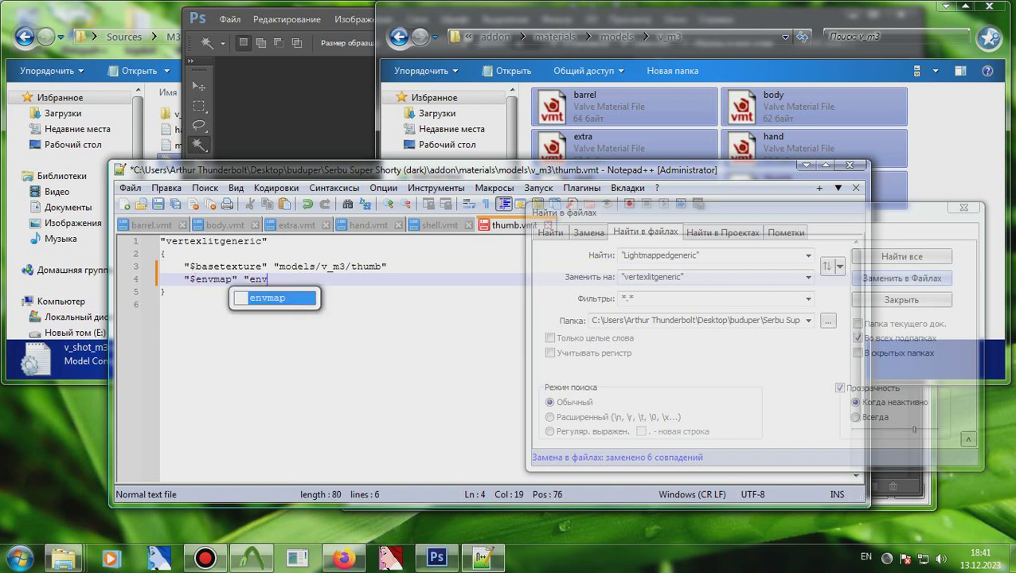
text(_cubemap")
key(Return)
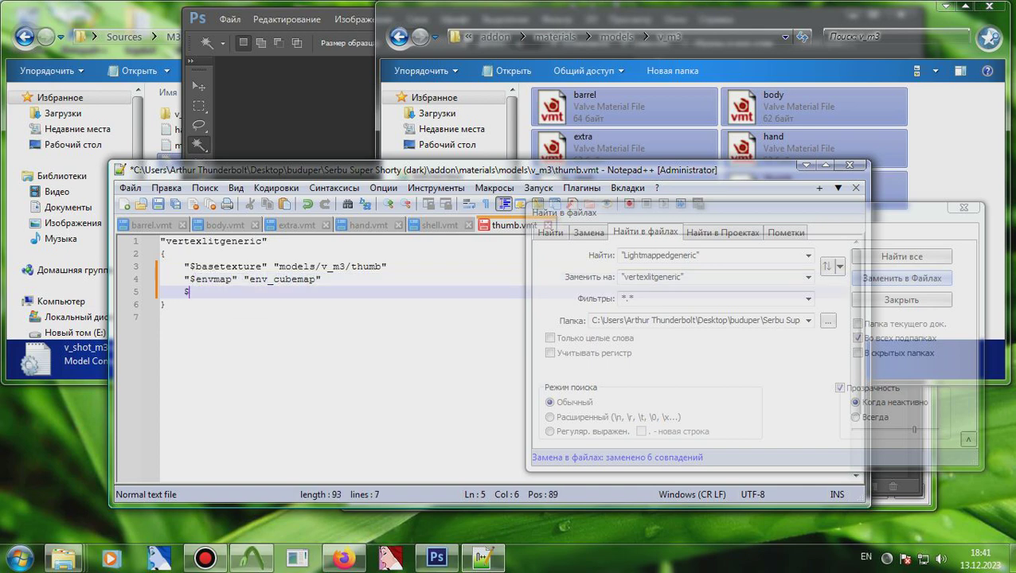
text("$envmapmask" "models/)
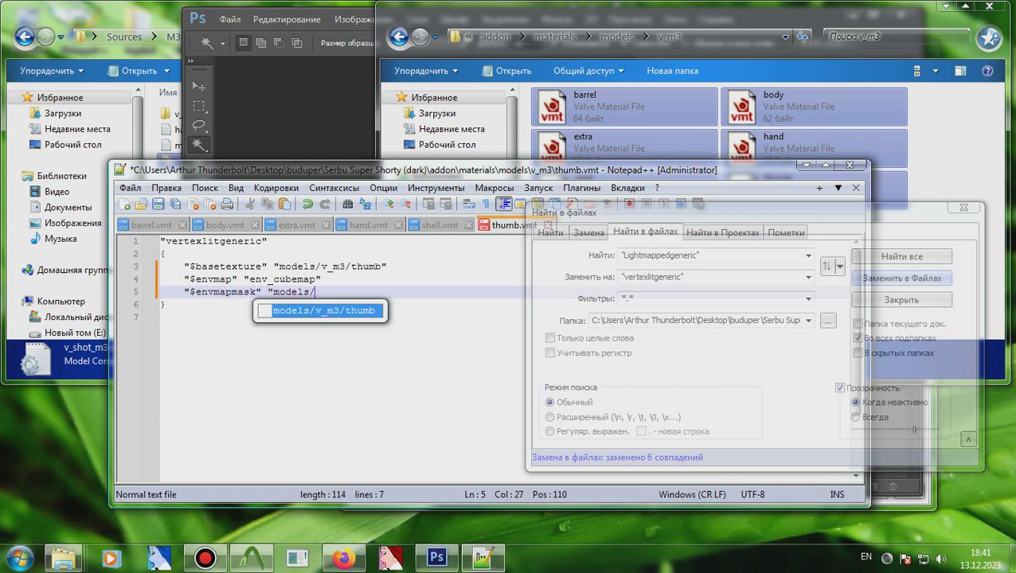
text(v_m3)
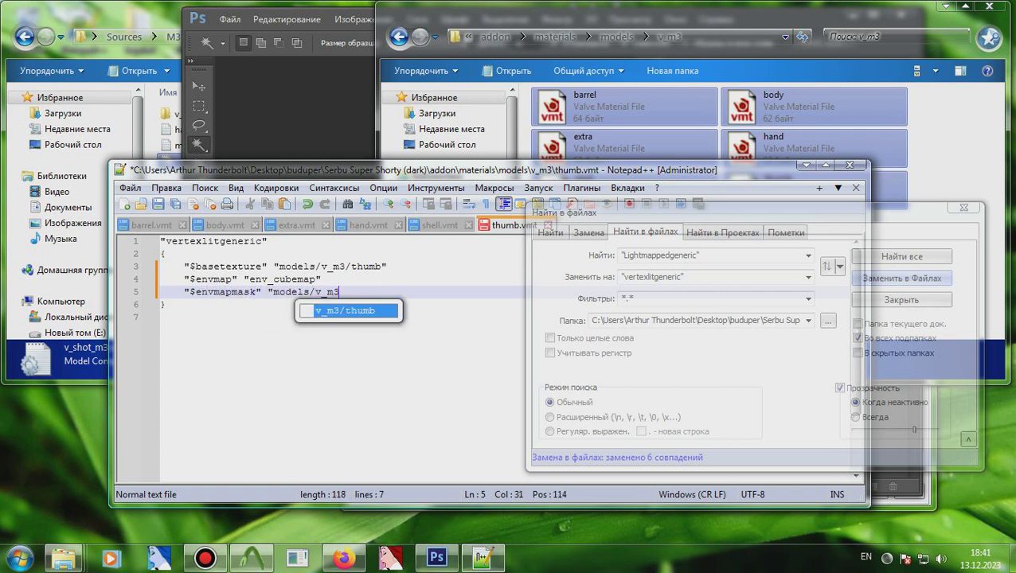
text(/_r)
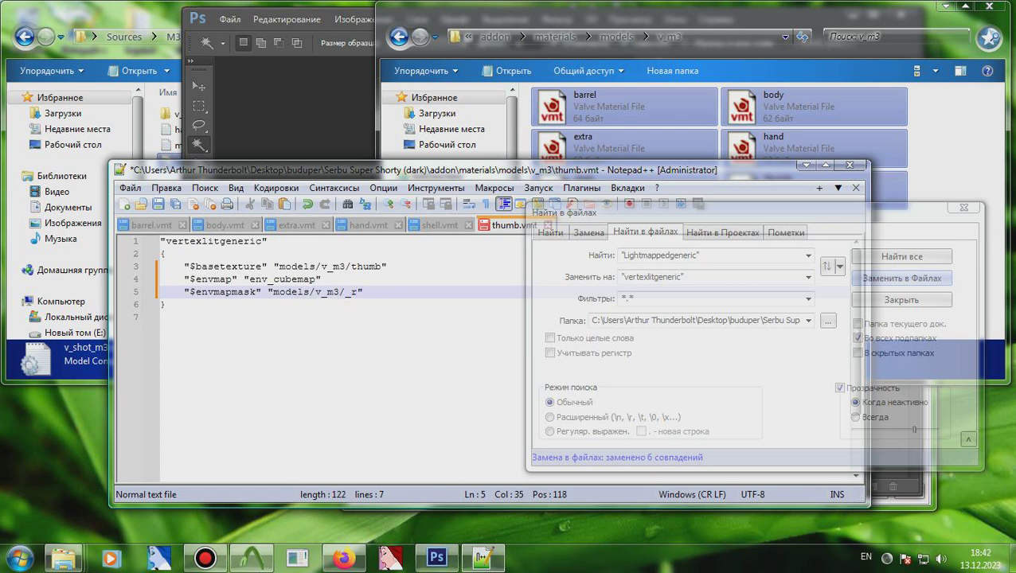
- Copy the $envmap and $envmapmask lines together with the closing brace from thumb.vmt
key(Down)
key(Down)
key(shift+Up)
key(shift+Up)
key(shift+Up)
key(ctrl+c)
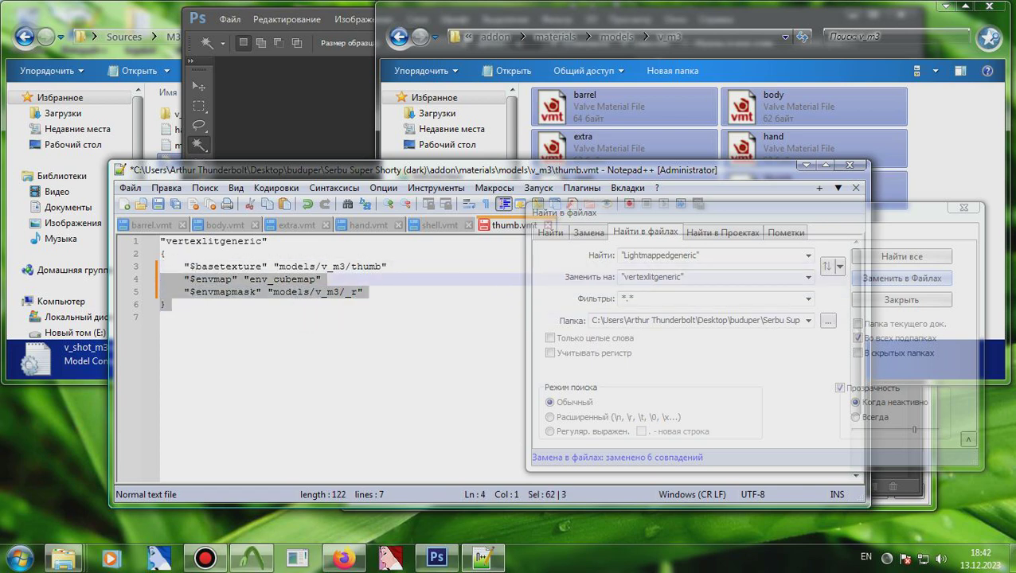
- Complete the $envmapmask path in thumb.vmt as models/v_m3/thumb_r, then save and close the file
click(344, 292)
text(thumb)
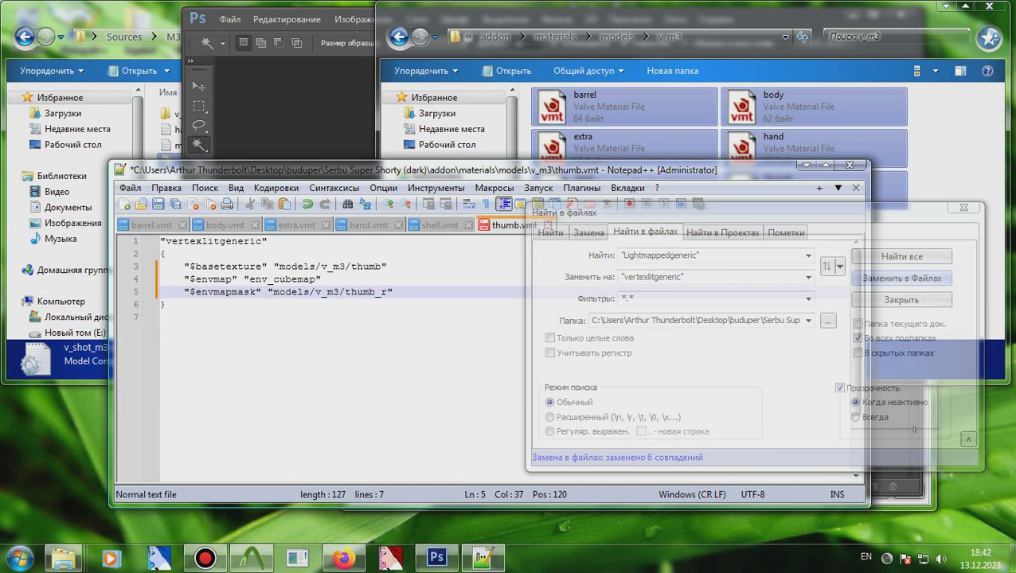
key(ctrl+s)
key(ctrl+w)
- Paste the envmap lines into barrel.vmt, set the mask path to models/v_m3/barrel_r, and save and close it
click(345, 292)
key(BackSpace)
key(BackSpace)
key(ctrl+v)
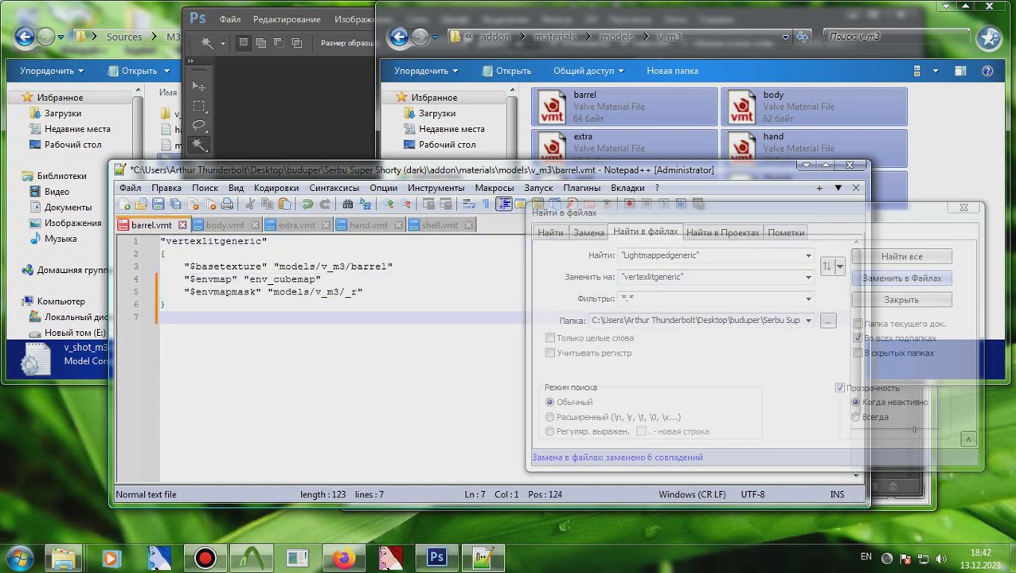
click(348, 292)
text(barrel)
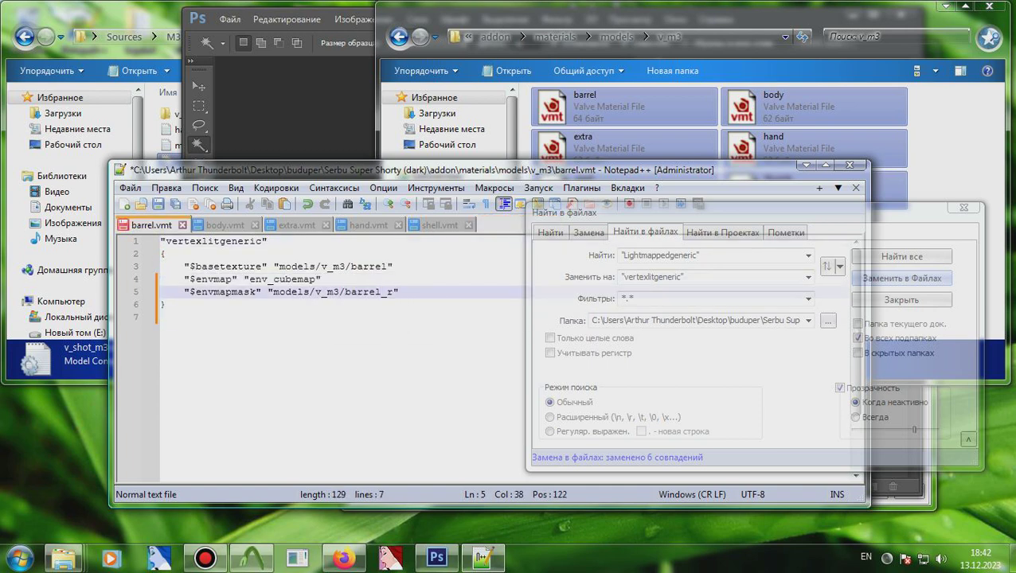
key(ctrl+s)
key(ctrl+w)
- Paste the envmap lines into body.vmt, set the mask path to models/v_m3/body_r, and save and close it
key(ctrl+End)
key(BackSpace)
key(BackSpace)
key(ctrl+v)
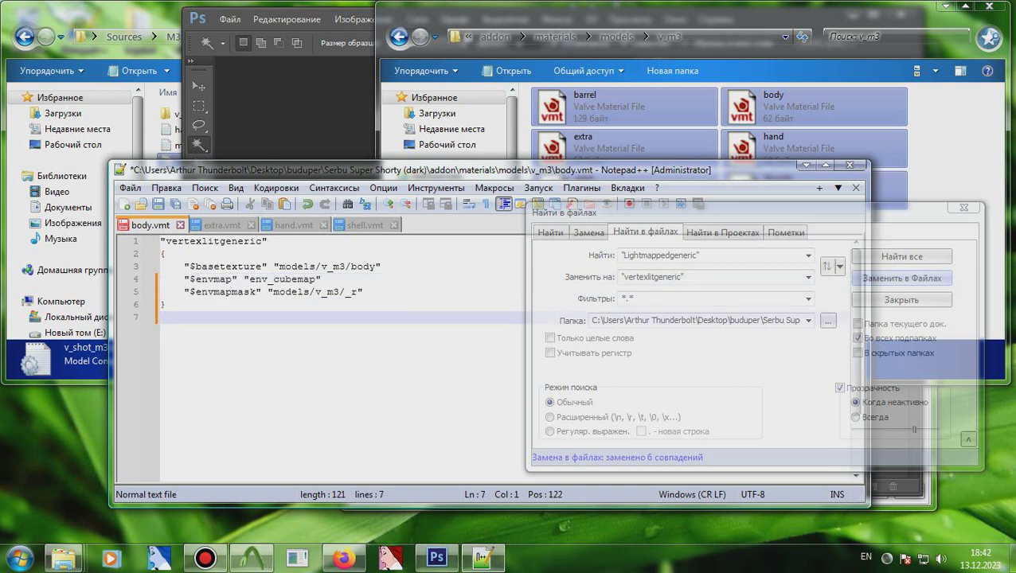
click(345, 293)
text(blo)
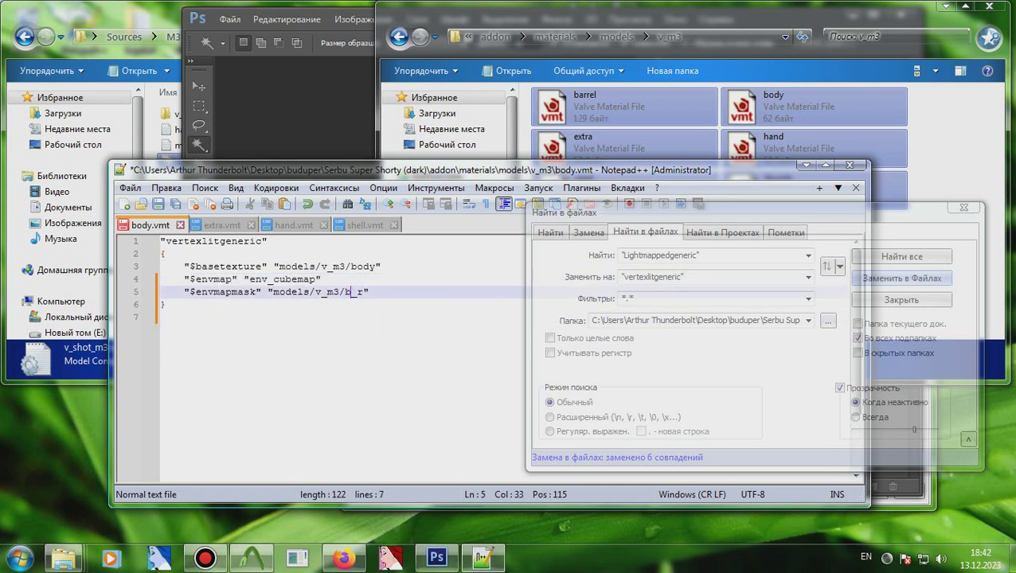
text(ody)
key(ctrl+s)
key(ctrl+w)
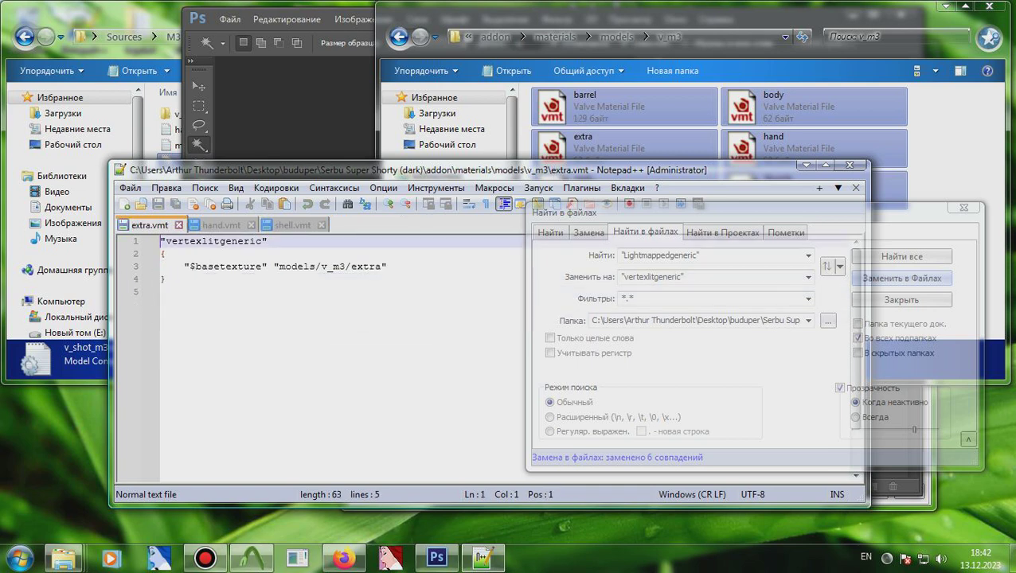
- Paste the envmap lines into extra.vmt, set the mask path to models/v_m3/extra_r, and save and close it
key(ctrl+End)
key(ctrl+v)
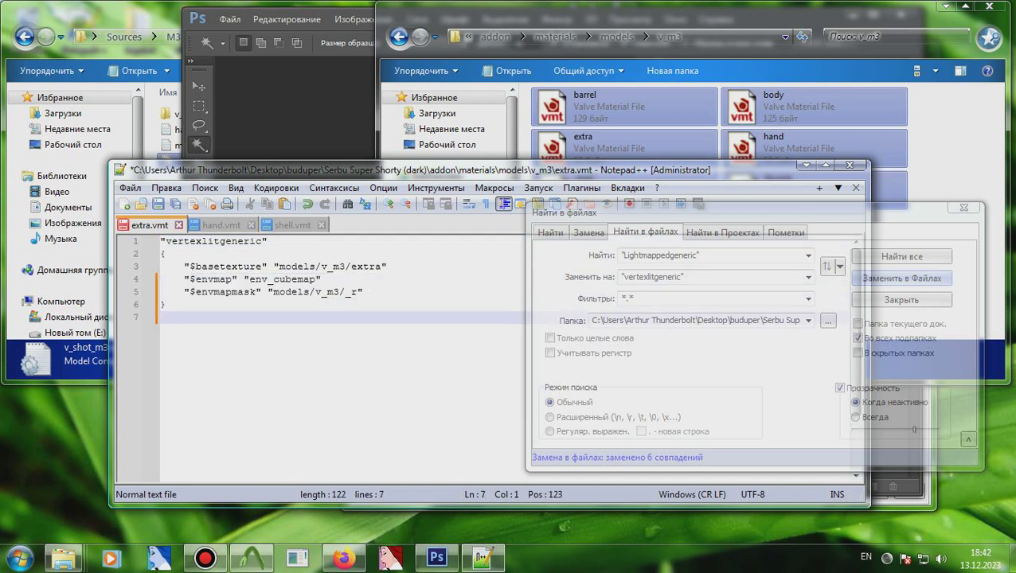
click(345, 293)
text(extra)
key(ctrl+s)
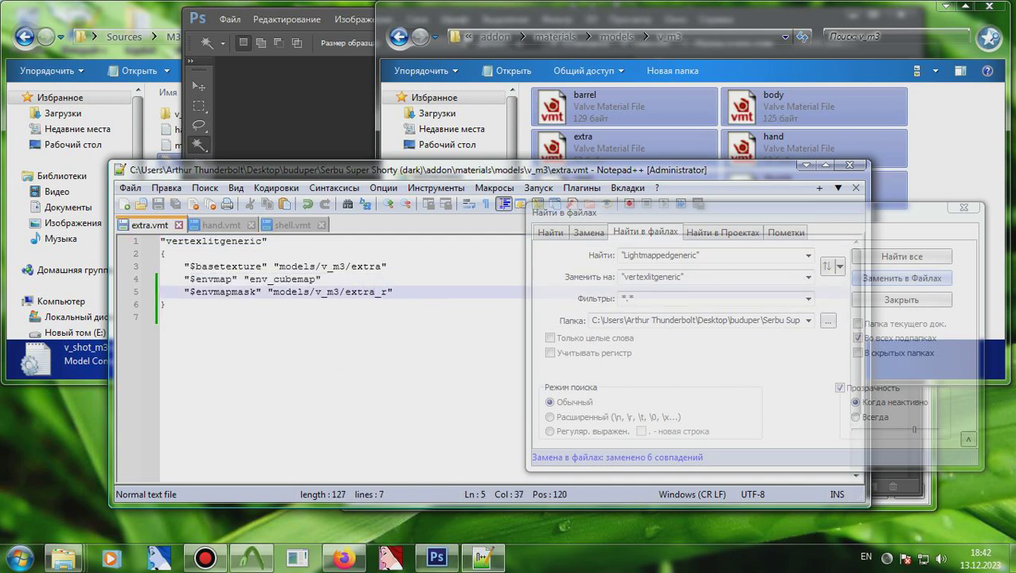
key(ctrl+w)
- Add the envmap lines to hand.vmt, set the mask path to models/v_m3/hand_r, and save and close it
key(Down)
key(Down)
key(Down)
text("$envmap" "env_cubemap" 	"$envmapmask" "models/v_m3/_r")
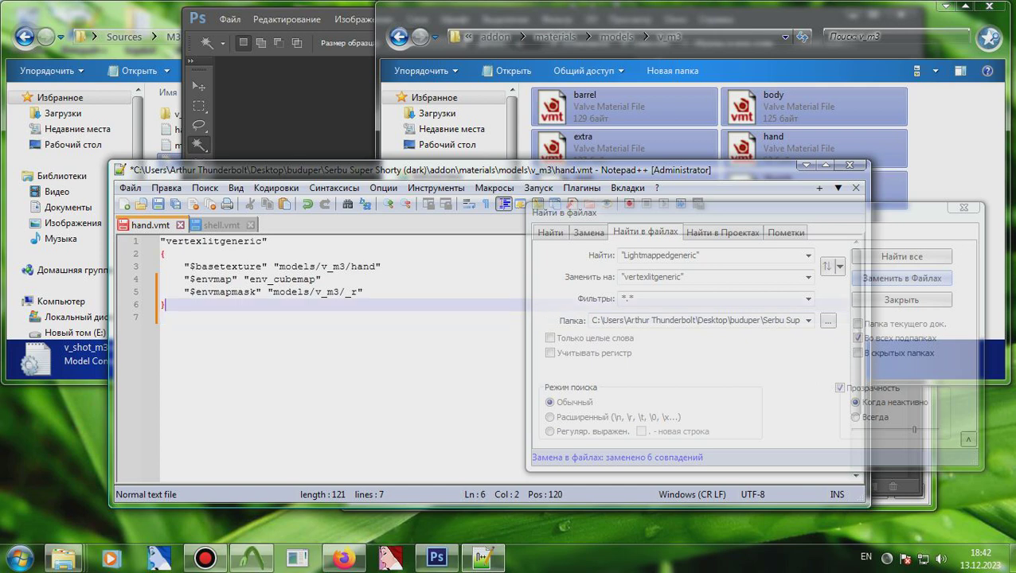
click(345, 292)
text(hand)
key(Escape)
key(ctrl+s)
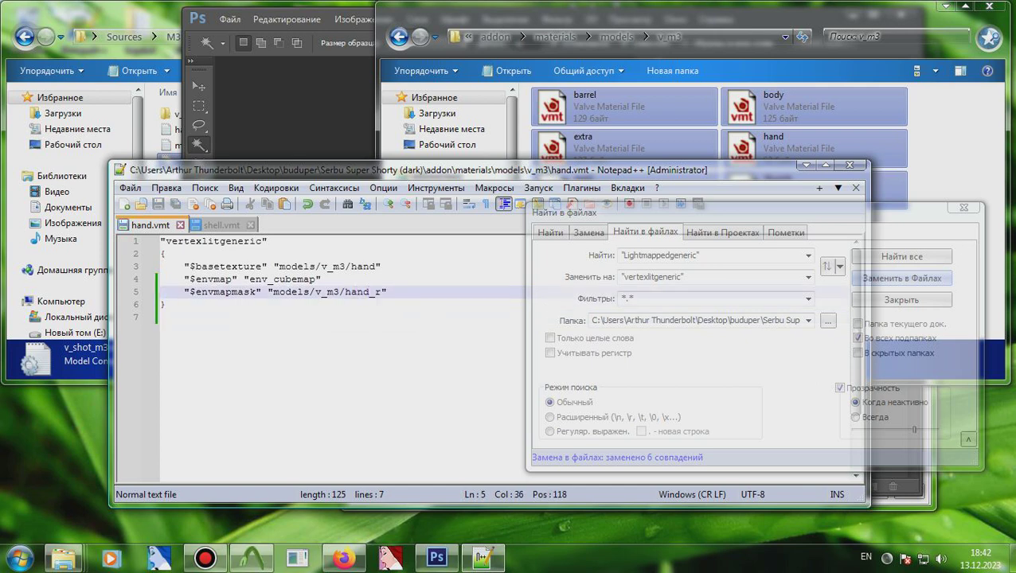
key(ctrl+w)
- Add the envmap lines to shell.vmt with mask path models/v_m3/shell_r, save it, and close Notepad++
key(Up)
text("$envmap" "env_cubemap" "$envmapmask" "models/v_m3/_r")
key(Down)
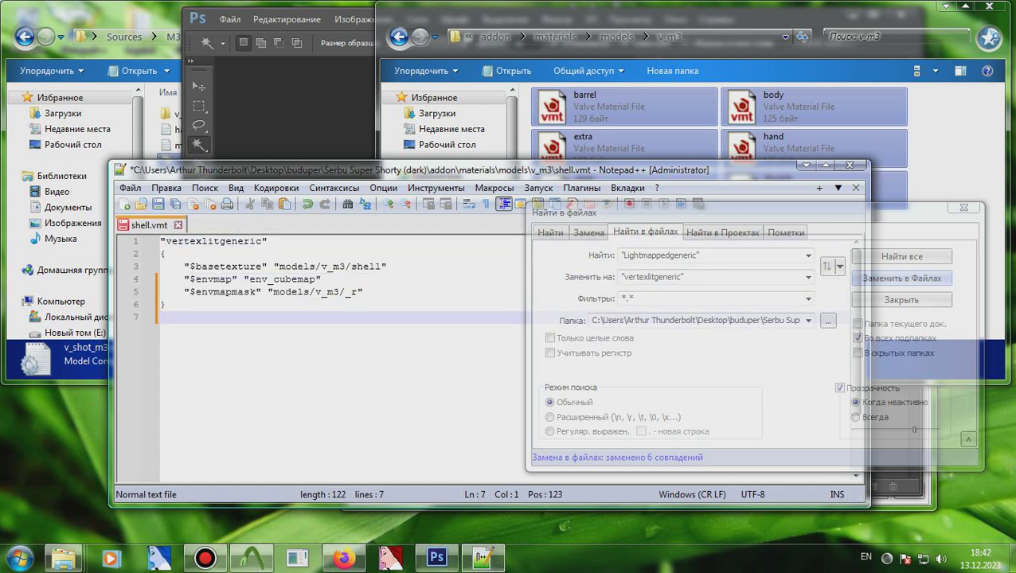
click(345, 292)
text(shell)
key(Return)
key(ctrl+s)
key(ctrl+w)
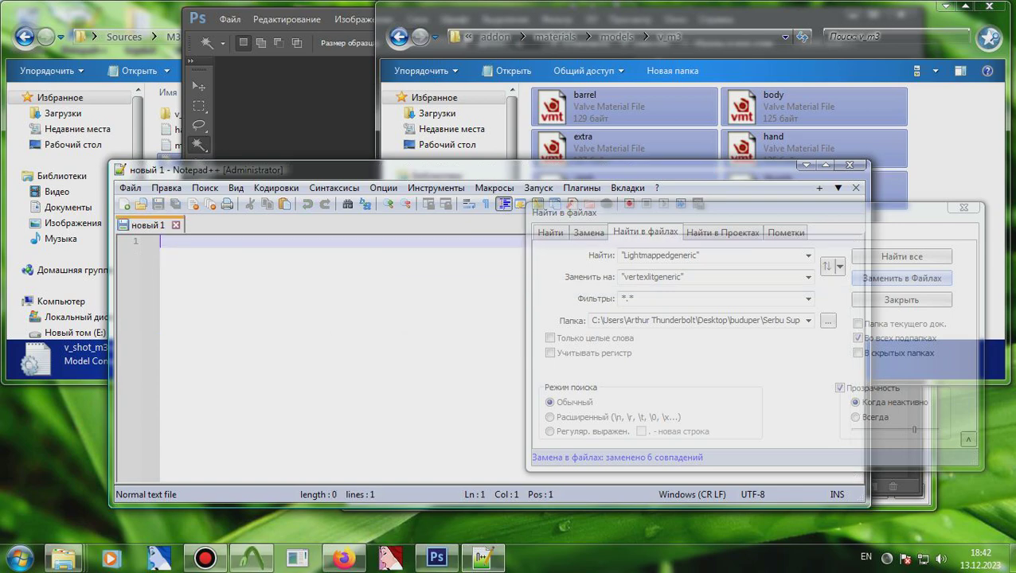
key(alt+F4)
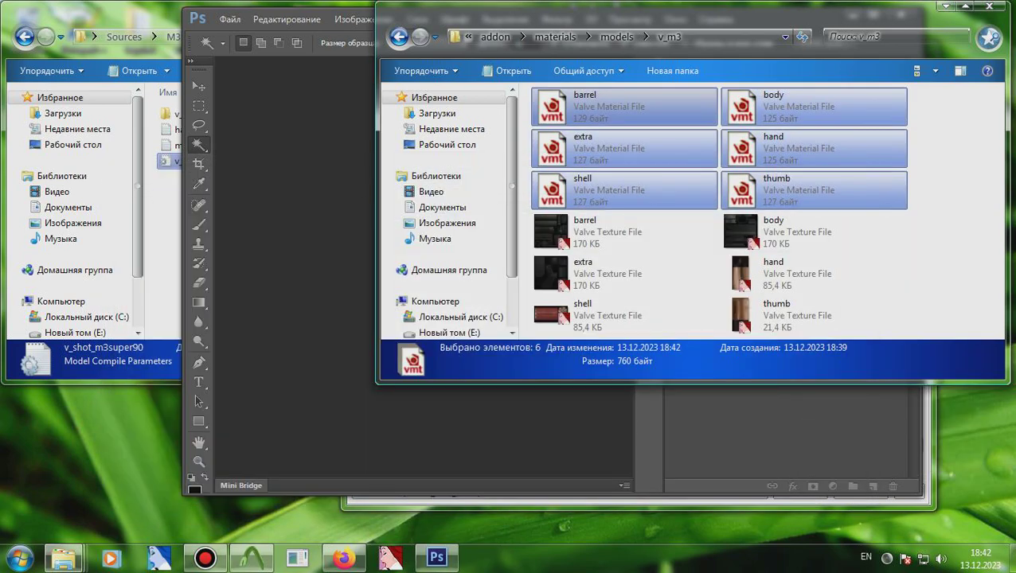
- Open the six v_m3 VTF textures in Photoshop and apply Hue/Saturation to thumb.vtf with saturation -100 and lightness -80
drag(929, 334, 339, 271)
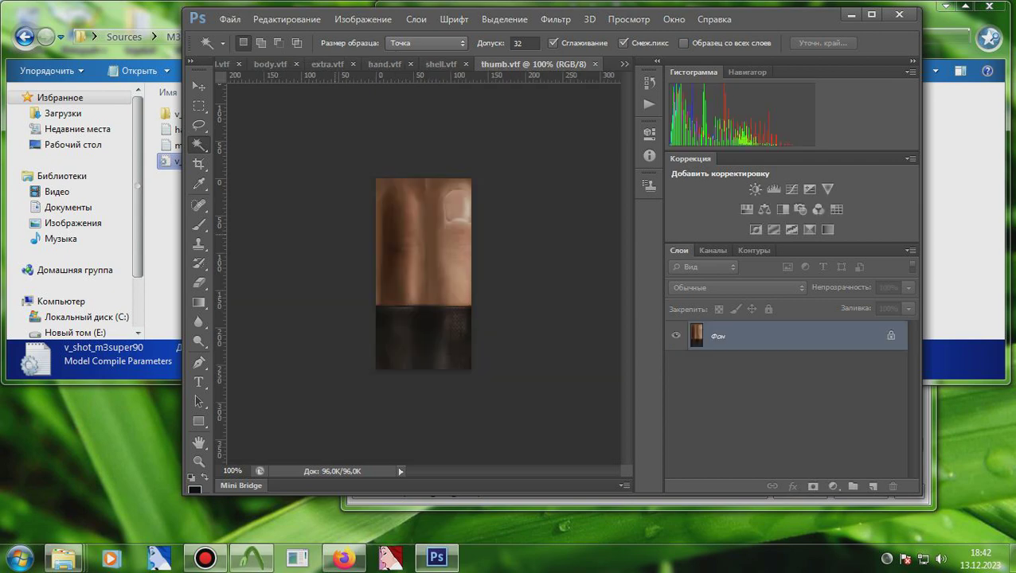
key(i)
key(ctrl+u)
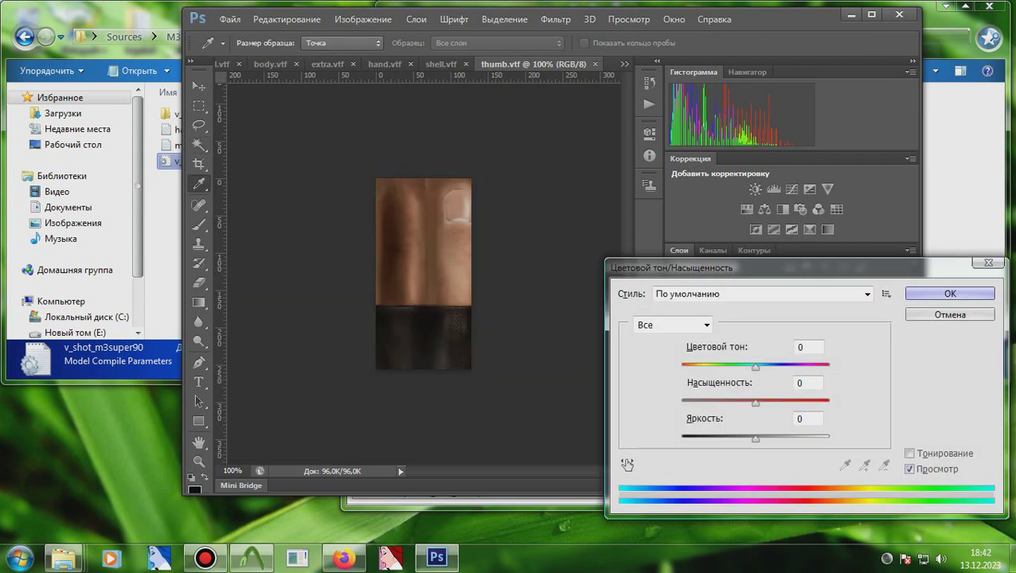
drag(756, 402, 682, 403)
drag(756, 438, 696, 438)
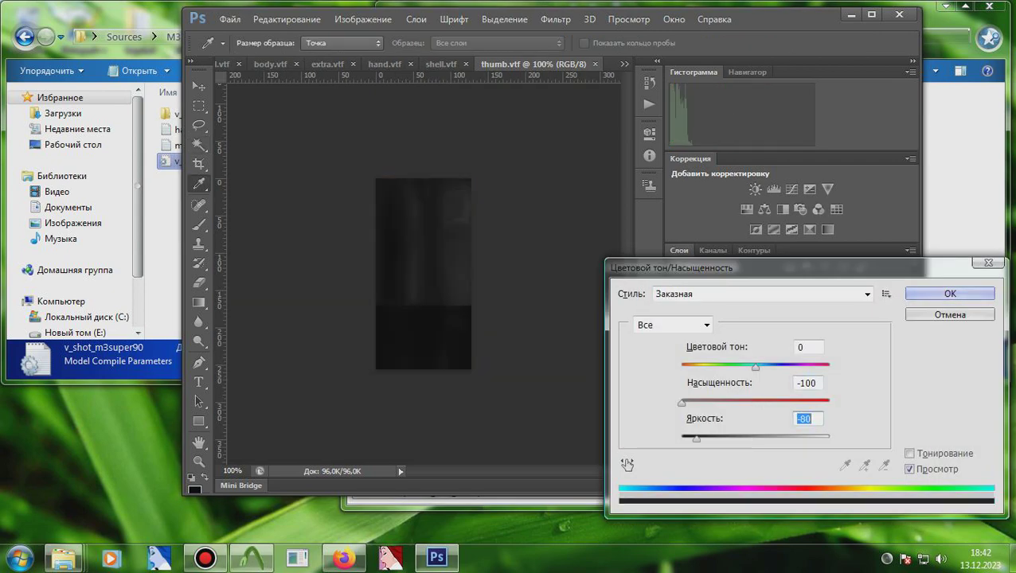
click(950, 294)
- Save the darkened thumb texture as thumb_r in VTF format with DXT1 compression and close it
key(ctrl+shift+s)
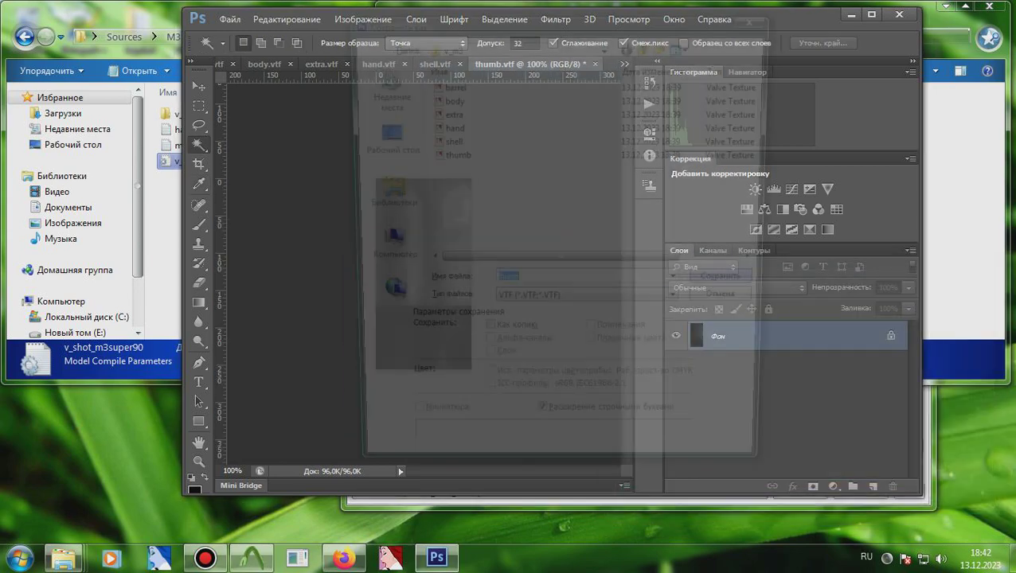
text(_)
key(alt+shift)
text(r)
key(Return)
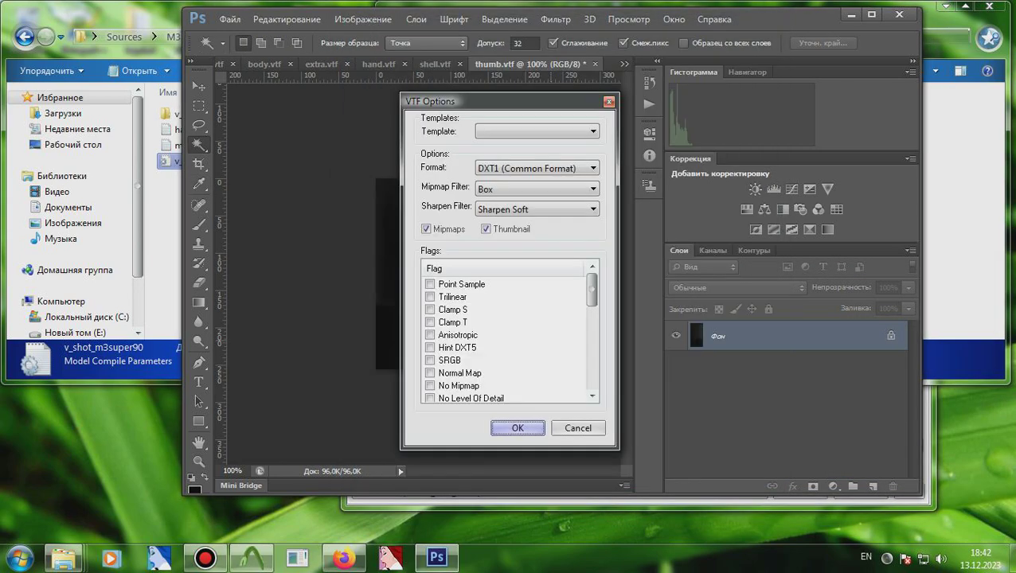
key(Return)
key(ctrl+w)
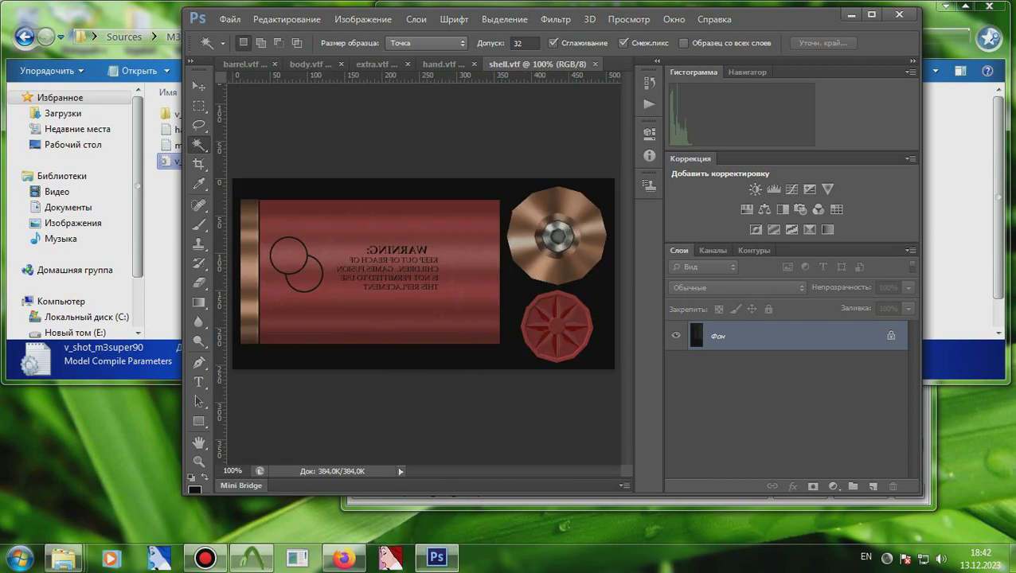
- Set shell.vtf's saturation to -100, lower its lightness to near black, save it as shell_r, and close it
key(i)
key(ctrl+u)
drag(756, 404, 679, 403)
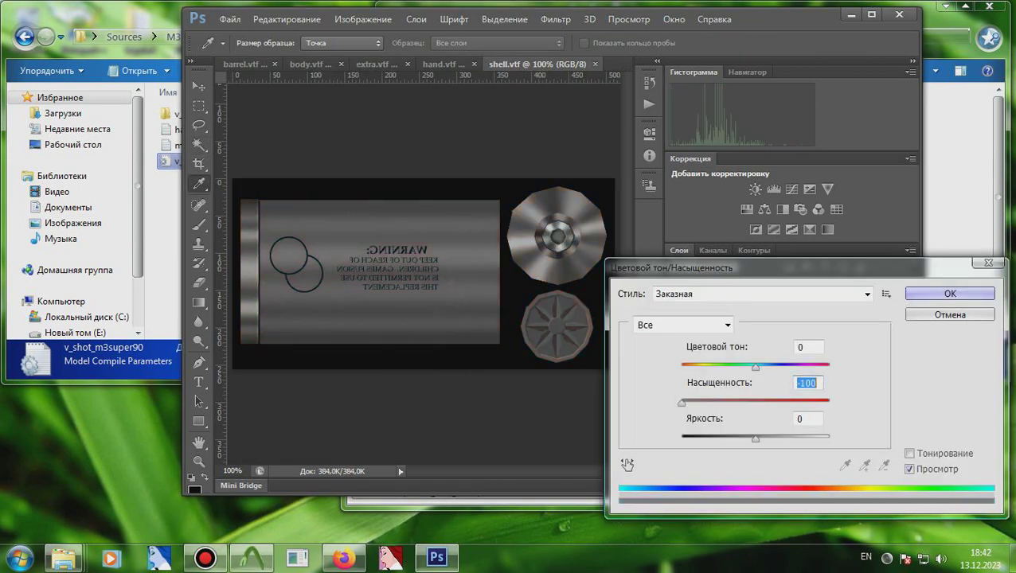
drag(756, 439, 688, 439)
key(Return)
key(w)
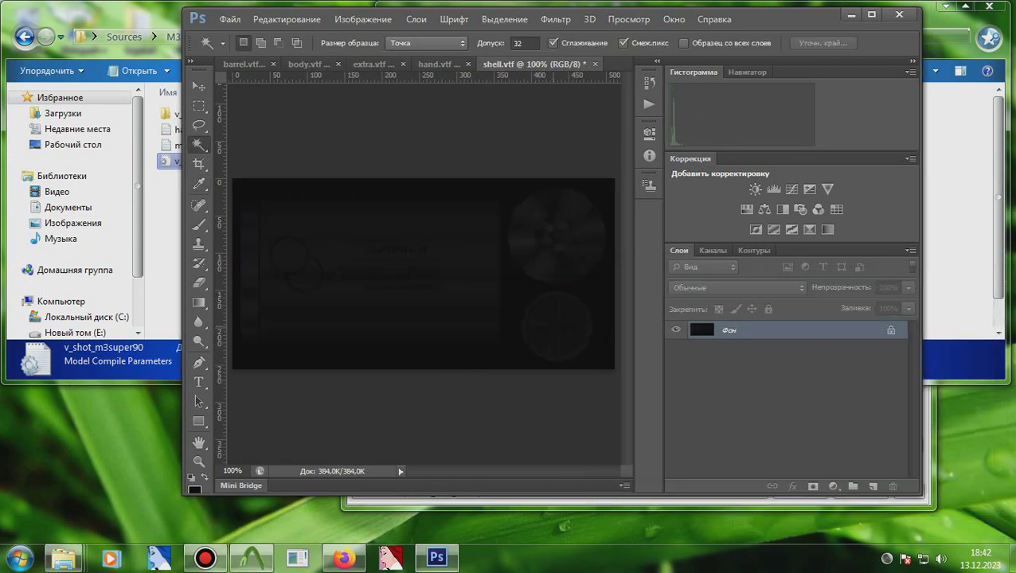
key(ctrl+shift+s)
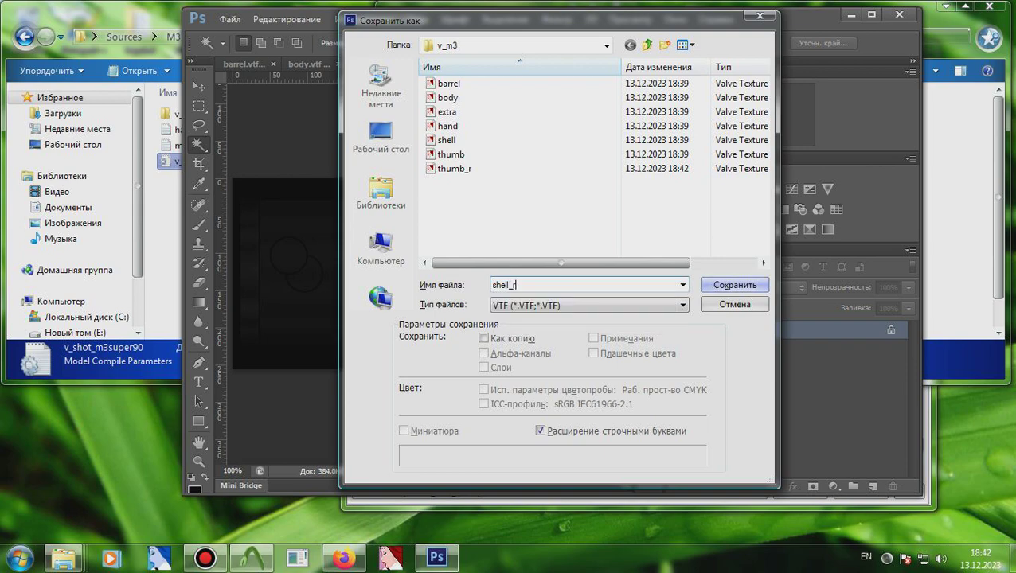
key(Return)
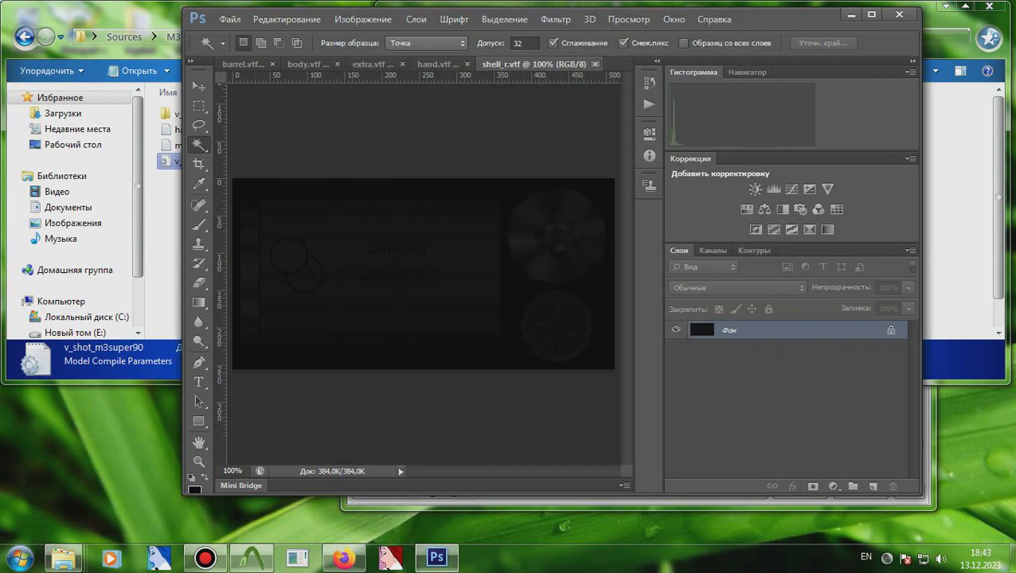
key(ctrl+w)
- Set hand.vtf's saturation to -100 and lightness to -84, save it as hand_r, and close it
key(ctrl+u)
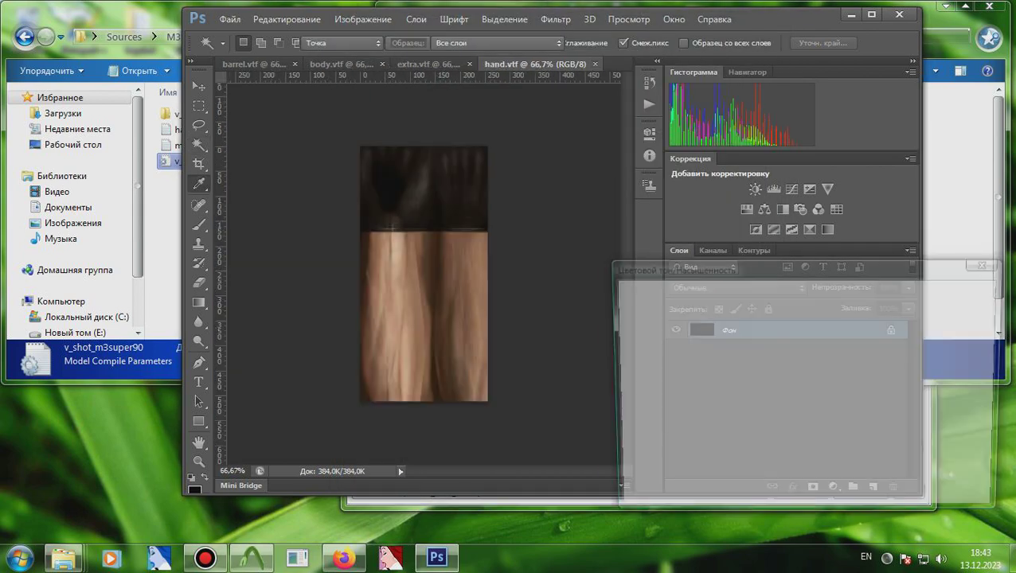
drag(756, 403, 682, 403)
drag(755, 438, 693, 439)
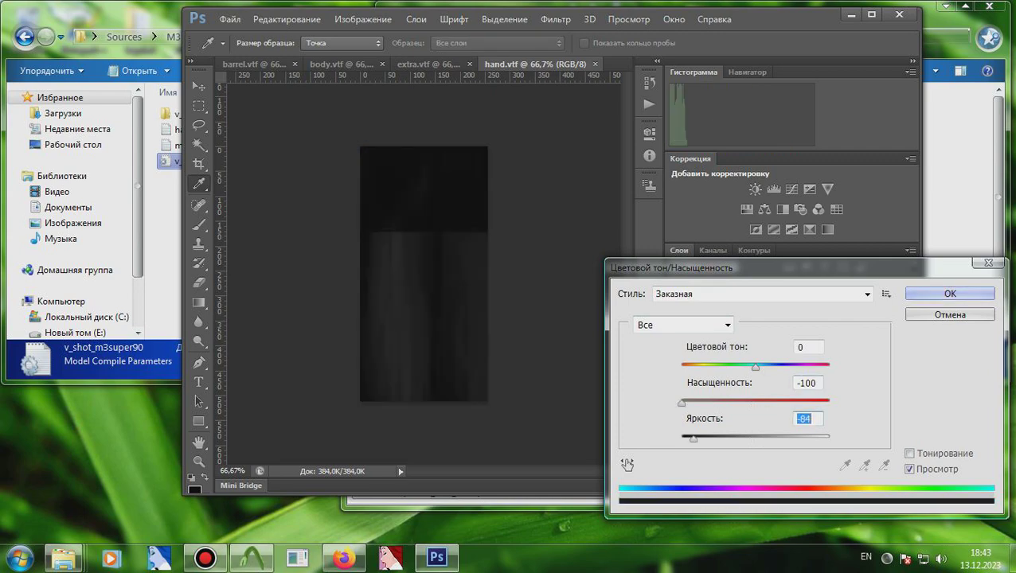
key(Return)
key(ctrl+shift+s)
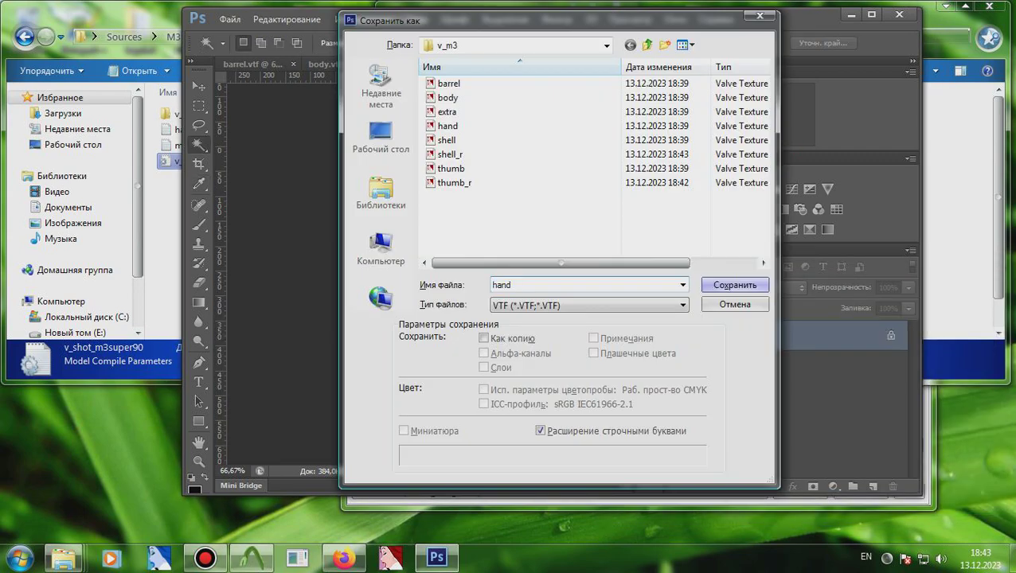
key(Return)
key(Return)
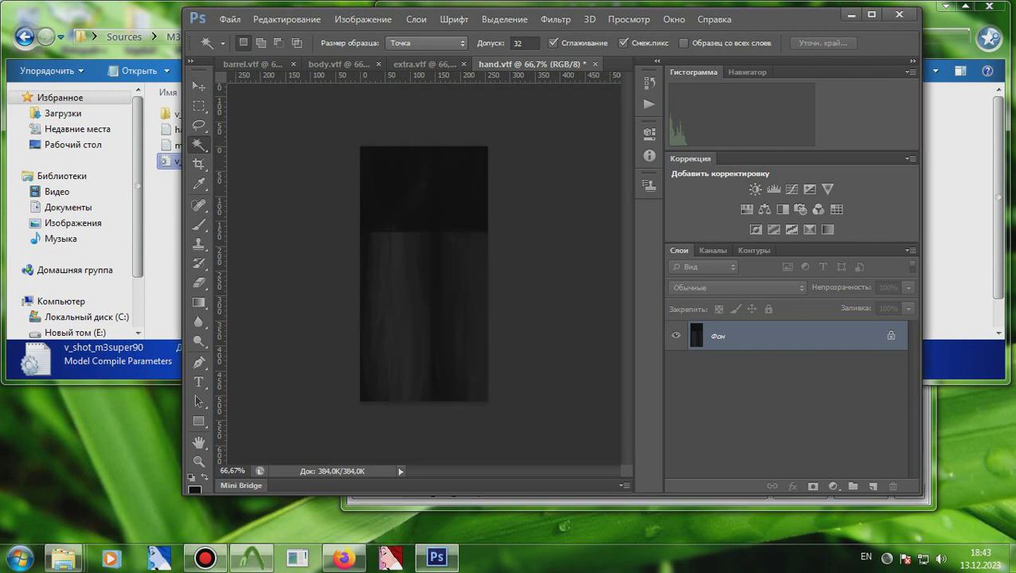
key(ctrl+w)
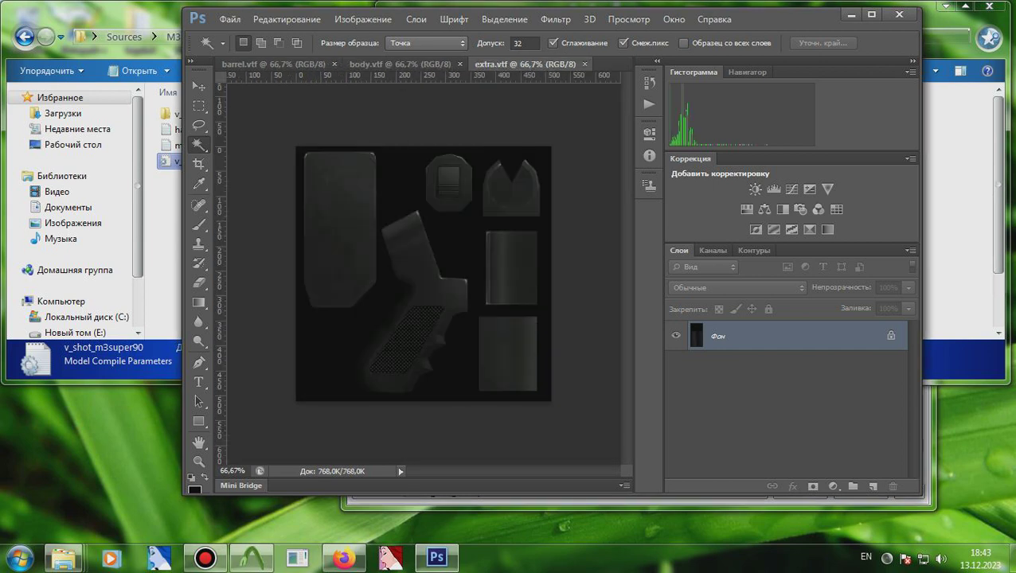
- Set extra.vtf's saturation to -100, lower its lightness to near black, save it as extra_r, and close it
key(ctrl+u)
drag(756, 403, 682, 402)
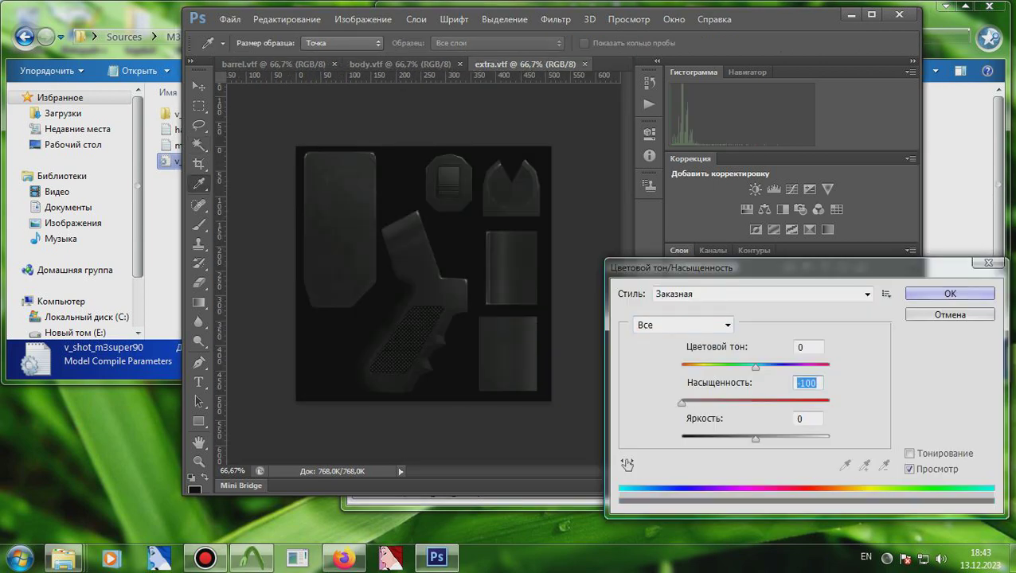
drag(756, 438, 693, 439)
key(Return)
key(ctrl+shift+s)
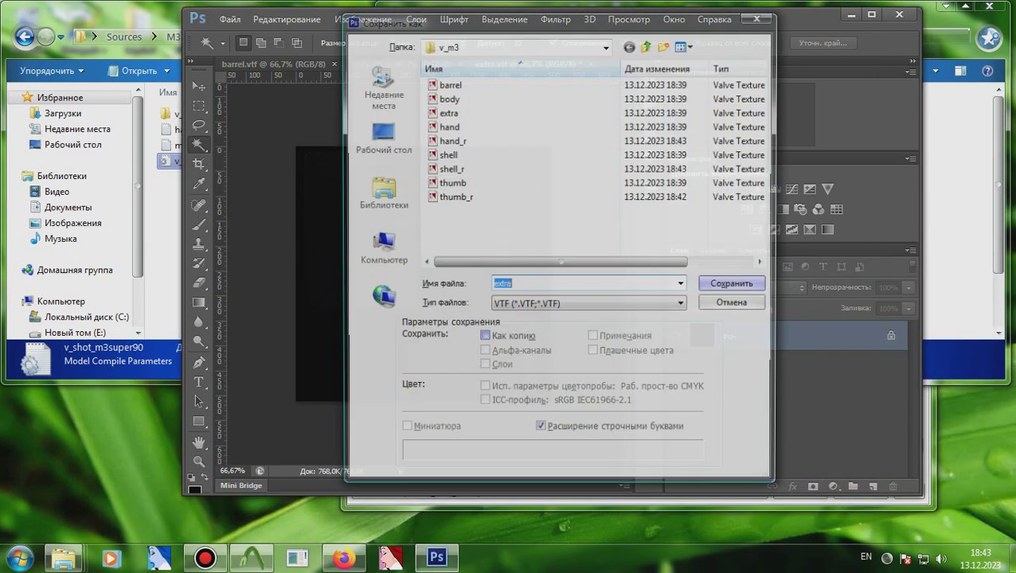
key(Return)
key(Return)
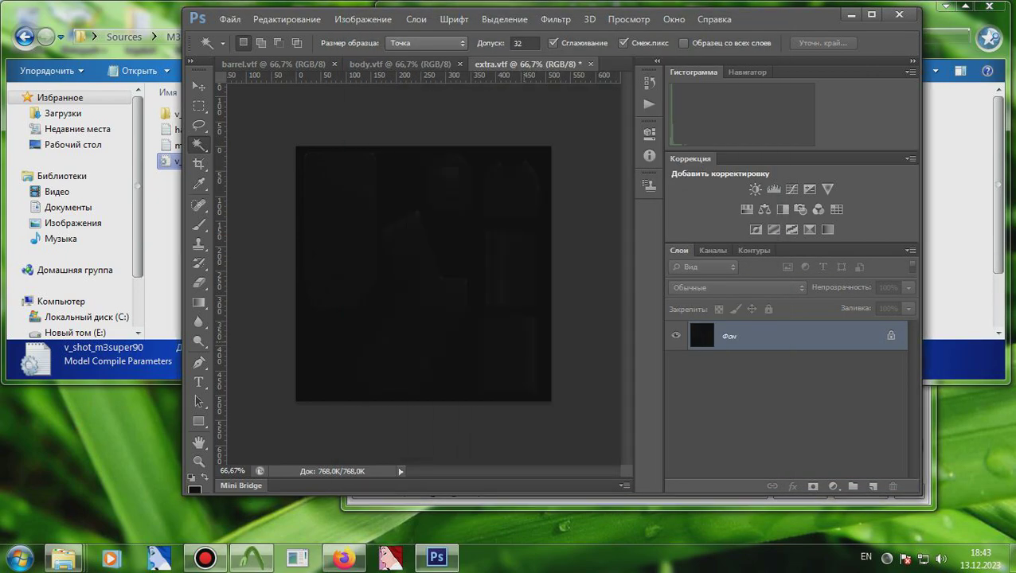
key(ctrl+w)
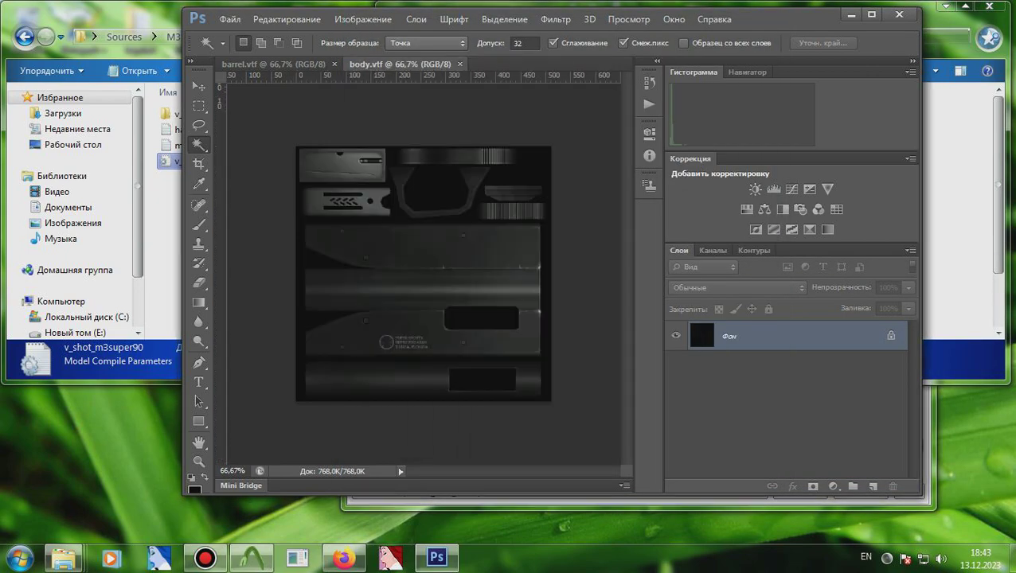
- Set body.vtf's saturation to -100, lower its lightness to near black, save it as body_r, and close it
key(ctrl+u)
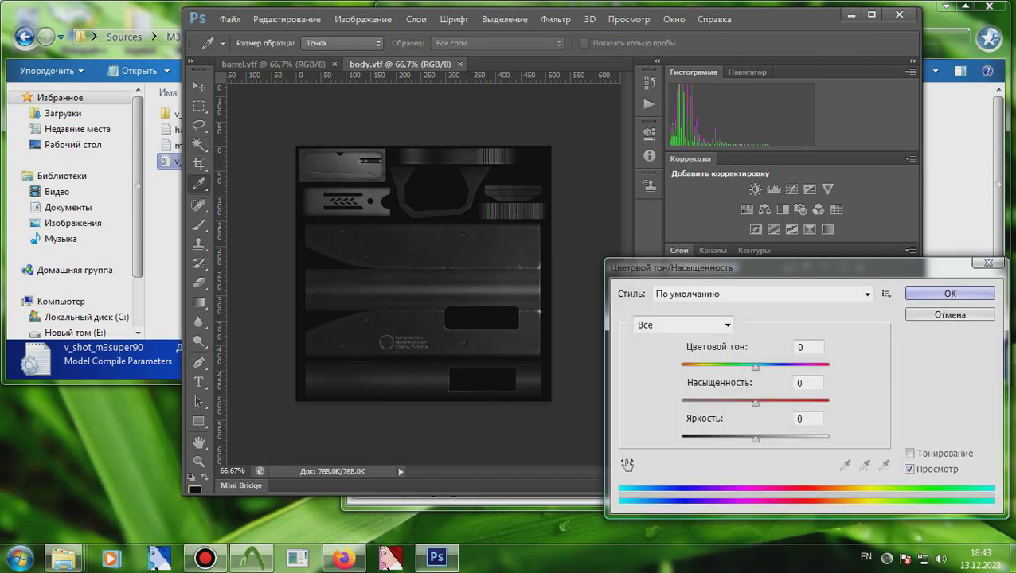
drag(756, 404, 680, 403)
drag(755, 440, 695, 439)
key(Return)
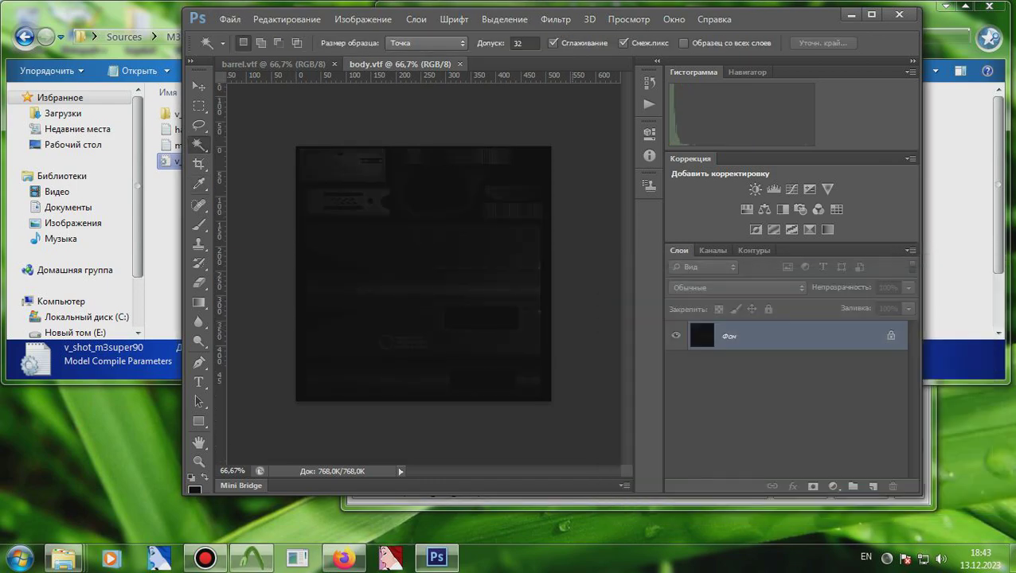
key(ctrl+shift+s)
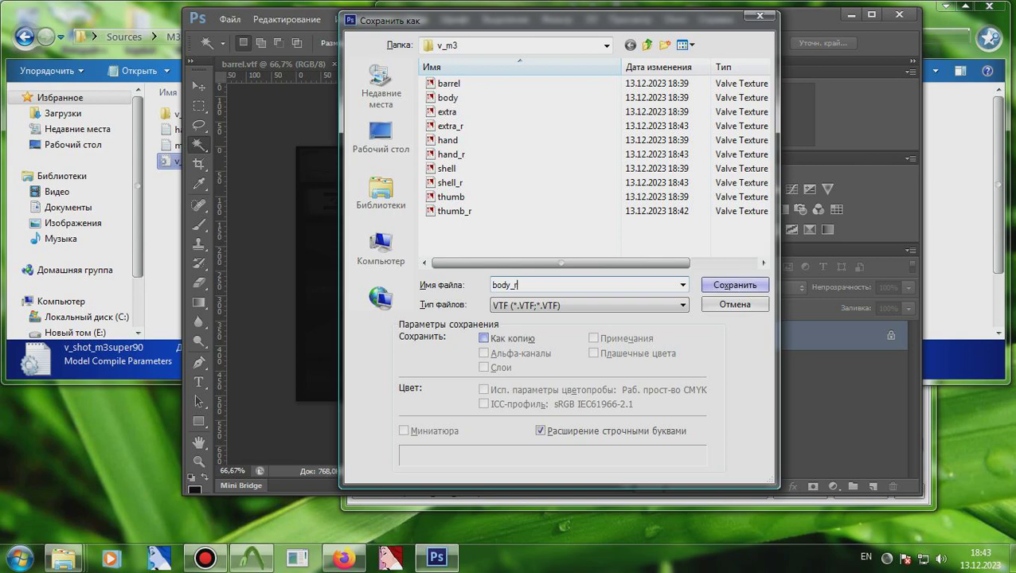
text(_r)
key(Return)
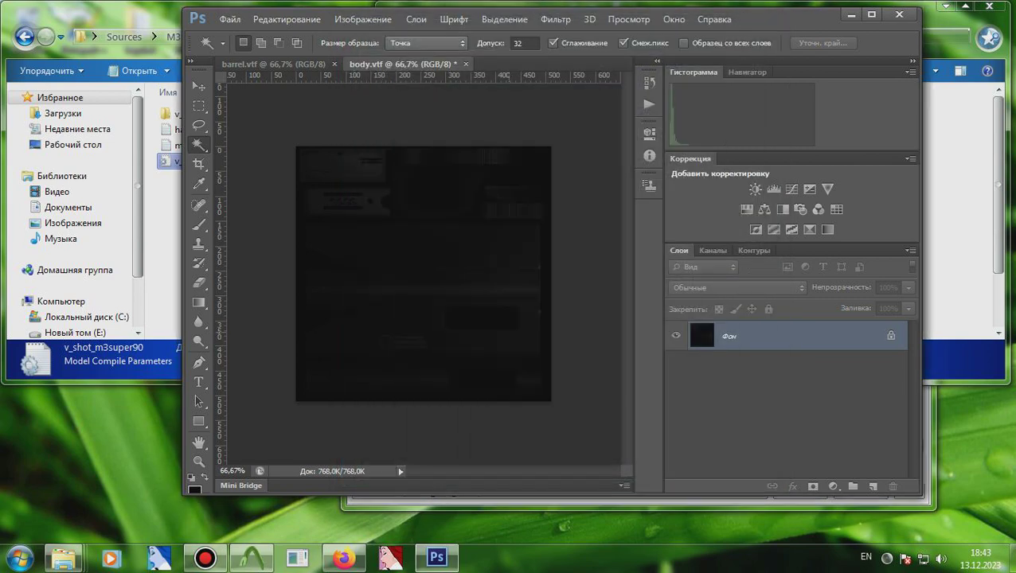
key(ctrl+w)
- Set barrel.vtf's saturation to -100 and lightness to -82, save it as barrel_r with DXT1 compression, and close Photoshop
key(i)
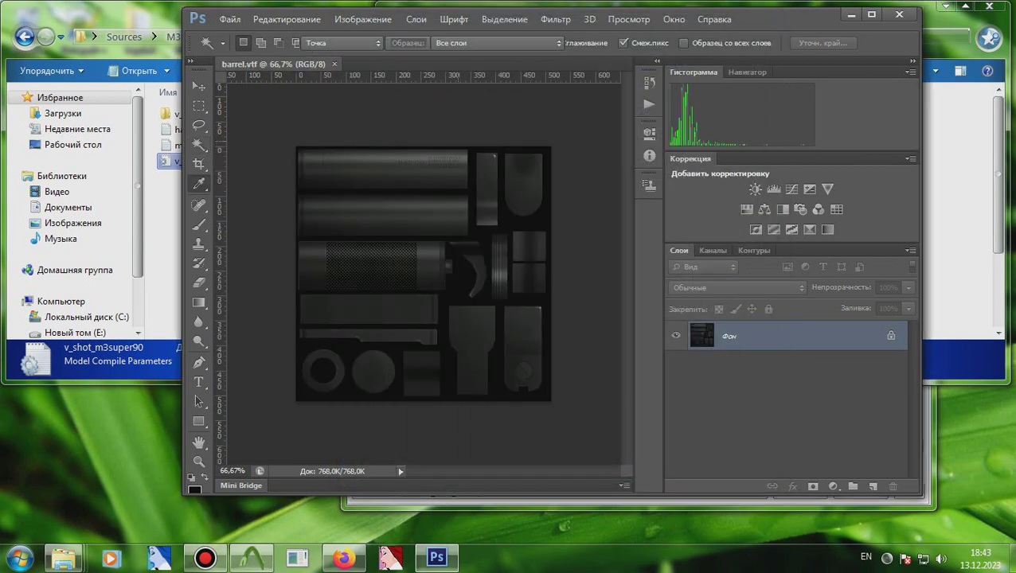
key(ctrl+u)
drag(754, 403, 680, 403)
drag(754, 439, 695, 439)
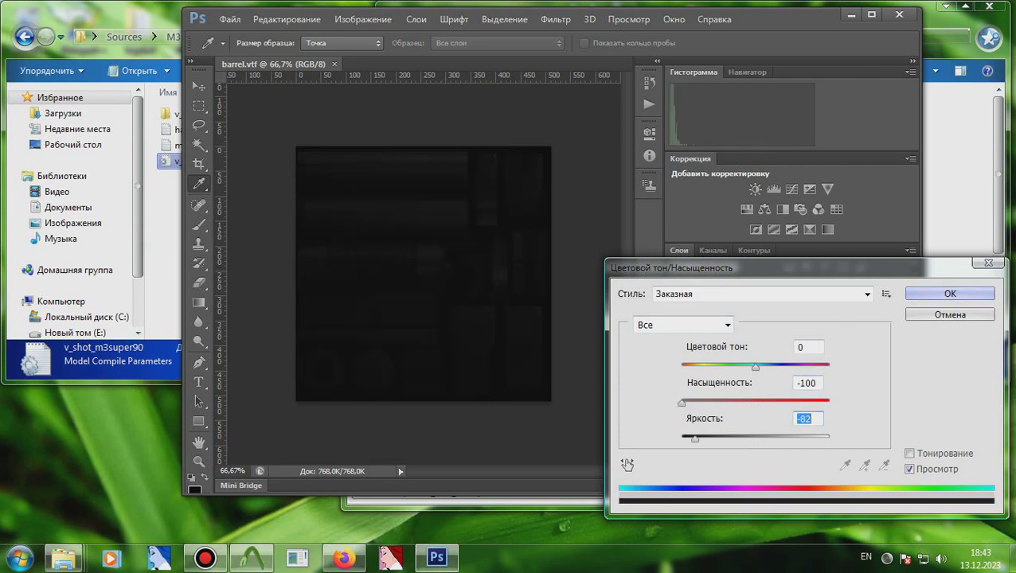
key(Return)
key(w)
key(ctrl+shift+s)
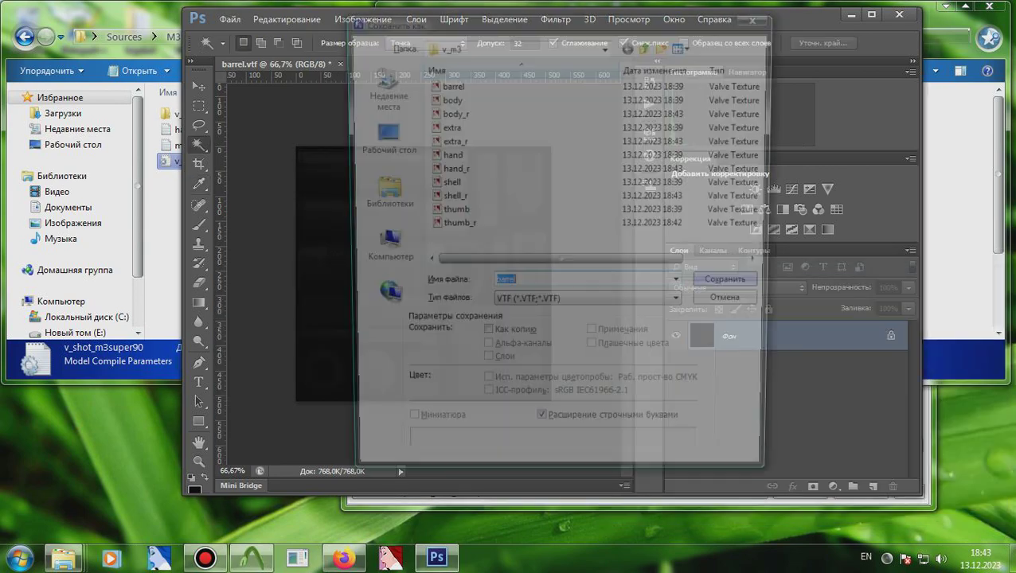
key(Return)
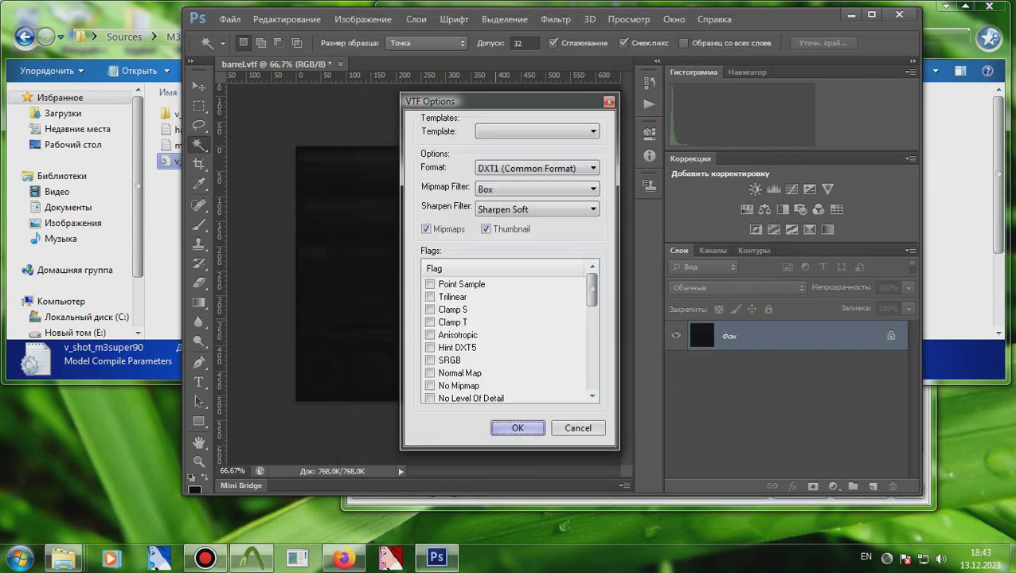
key(Return)
key(ctrl+w)
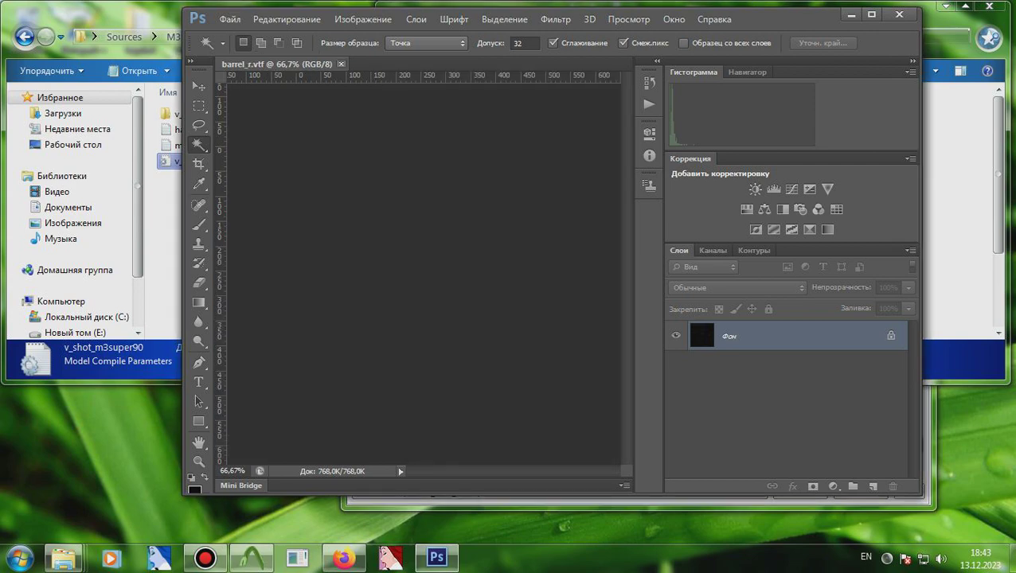
click(899, 14)
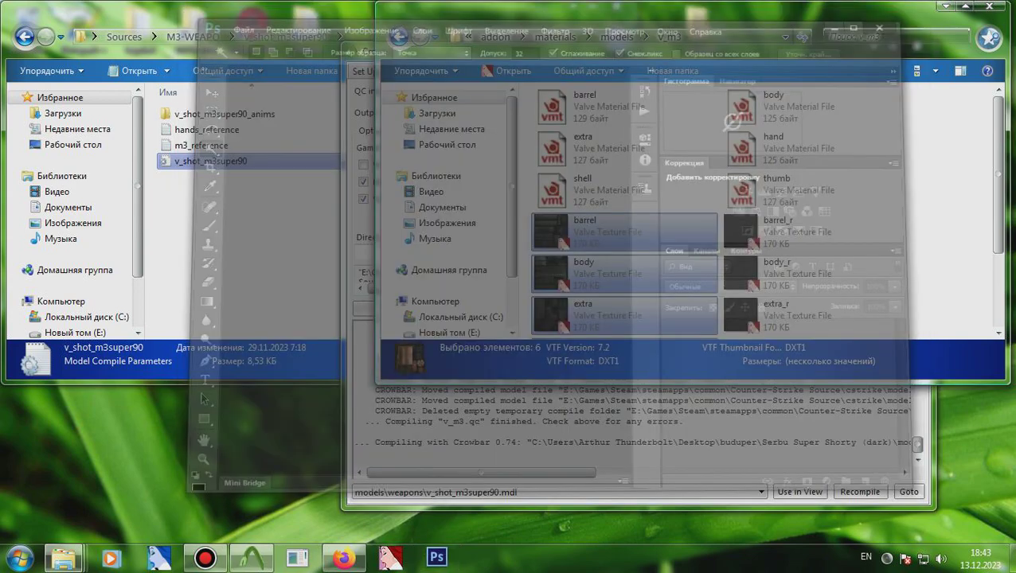
- Copy the w_shot_m3super90 folder from the M3-WEAPO sources into the models folder of Serbu Super Shorty (dark)
click(944, 120)
click(556, 38)
key(BackSpace)
key(BackSpace)
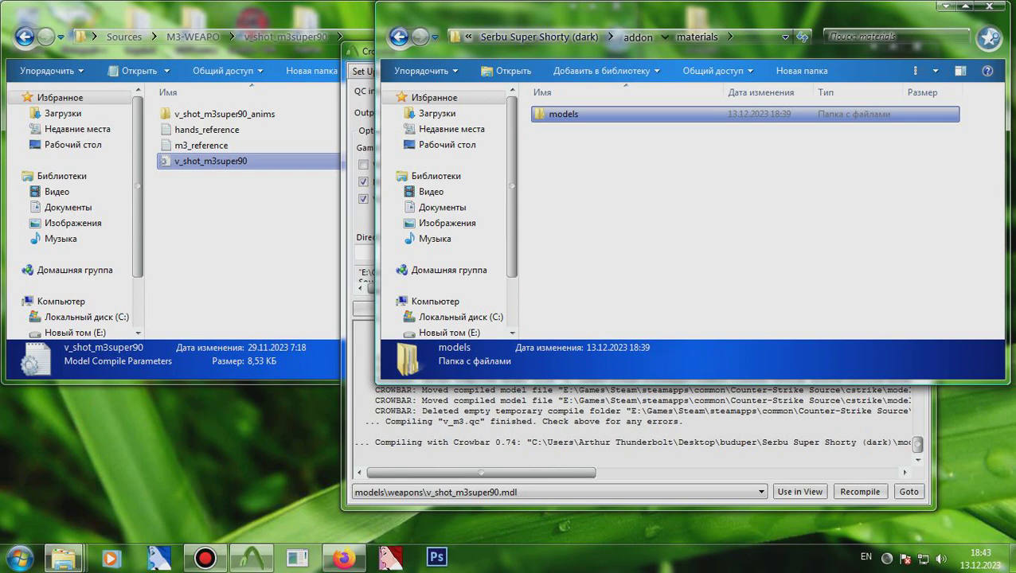
click(192, 37)
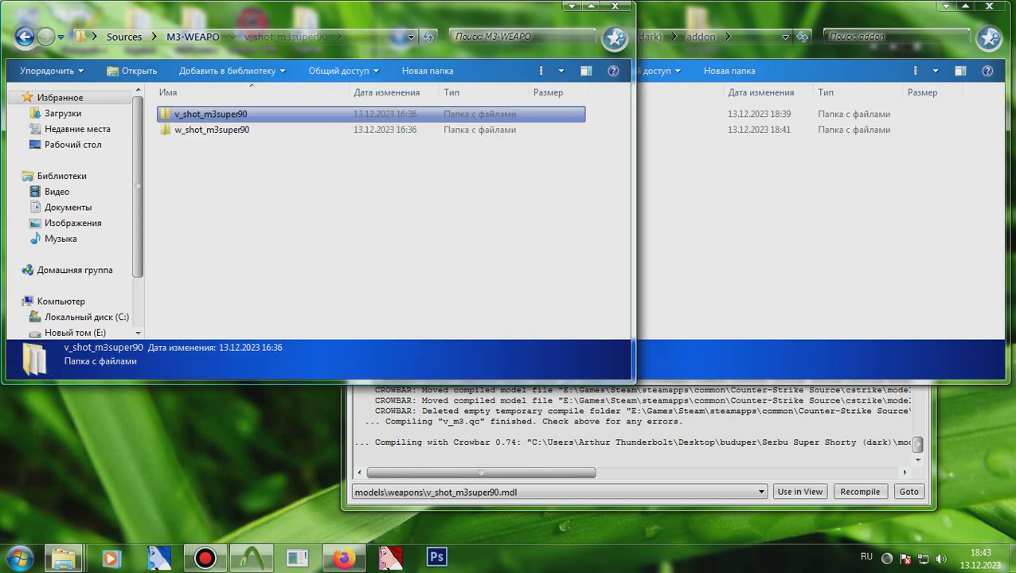
click(212, 130)
key(alt+Tab)
key(Down)
key(Down)
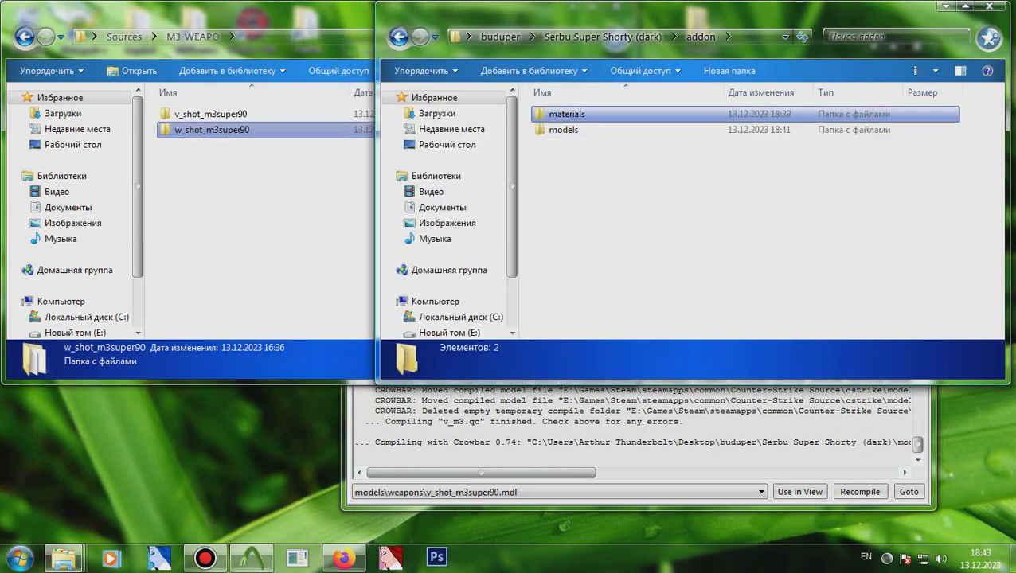
key(BackSpace)
key(BackSpace)
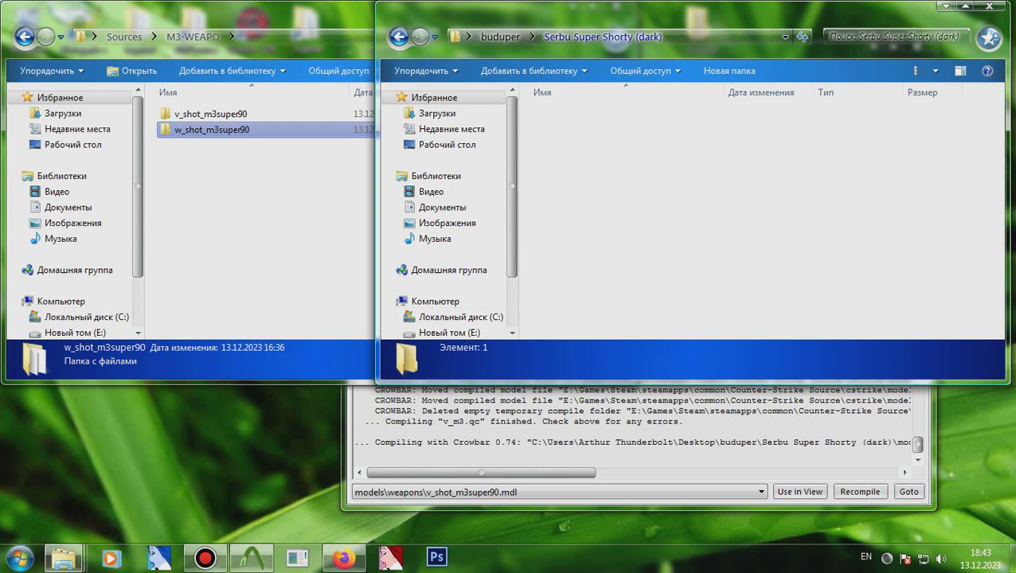
double_click(589, 129)
key(Return)
key(ctrl+v)
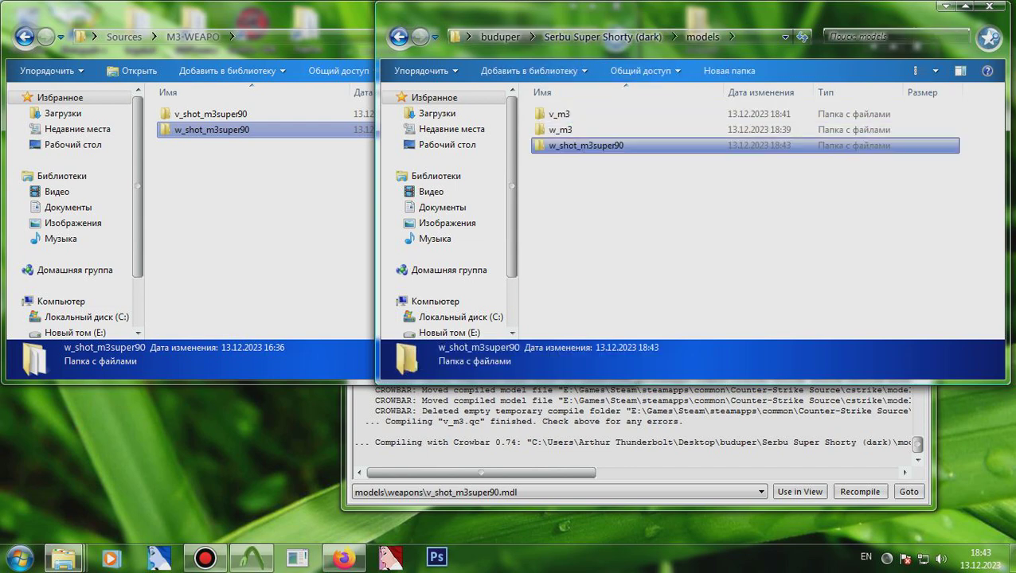
- Rename the copied w_shot_m3super90 folder as rez
key(F2)
text(rez)
key(Return)
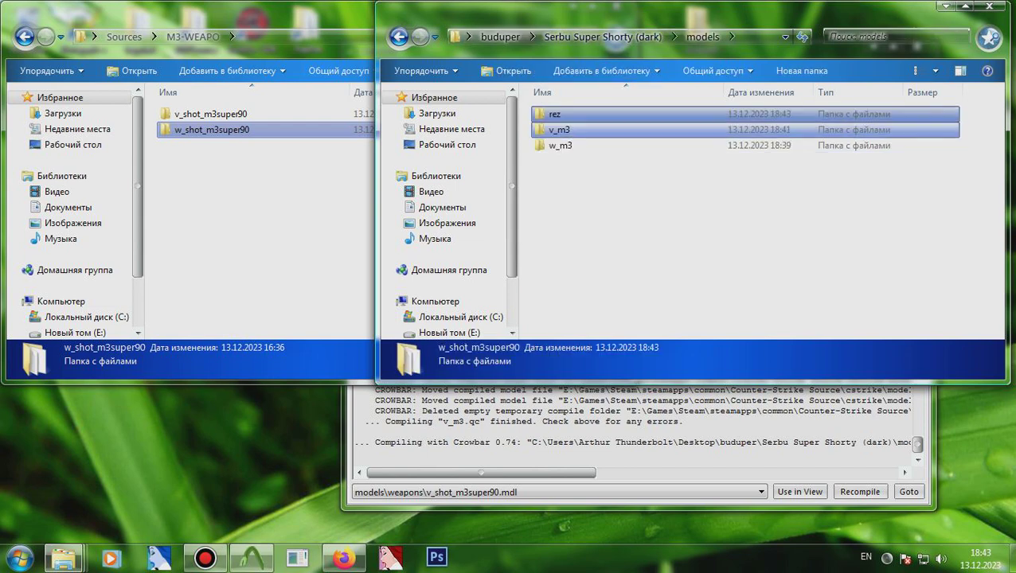
- Copy world_m3super90 from the w_m3 folder into the rez folder
key(Down)
key(Down)
key(Return)
key(Right)
key(Right)
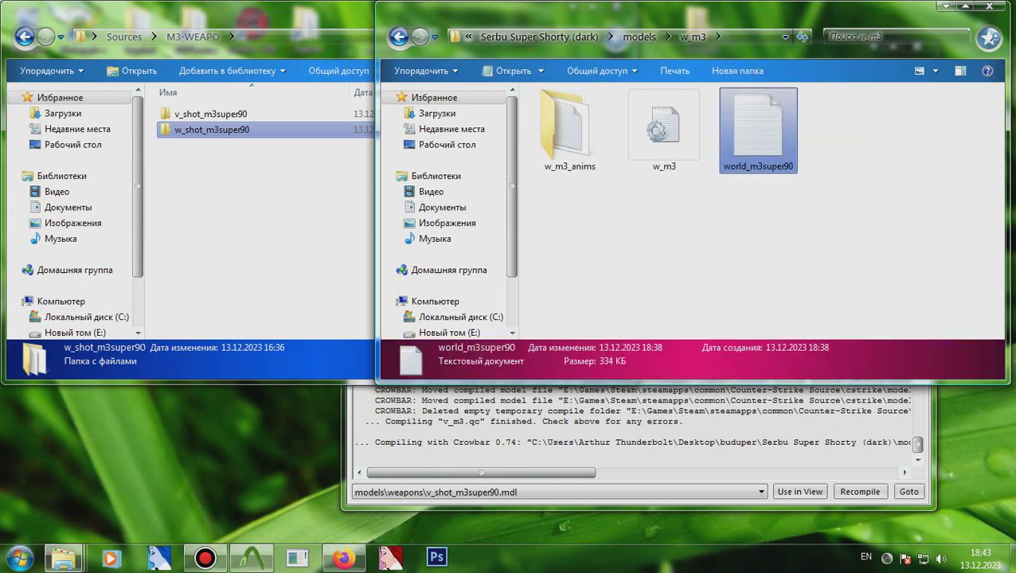
key(BackSpace)
key(Up)
key(Up)
key(Return)
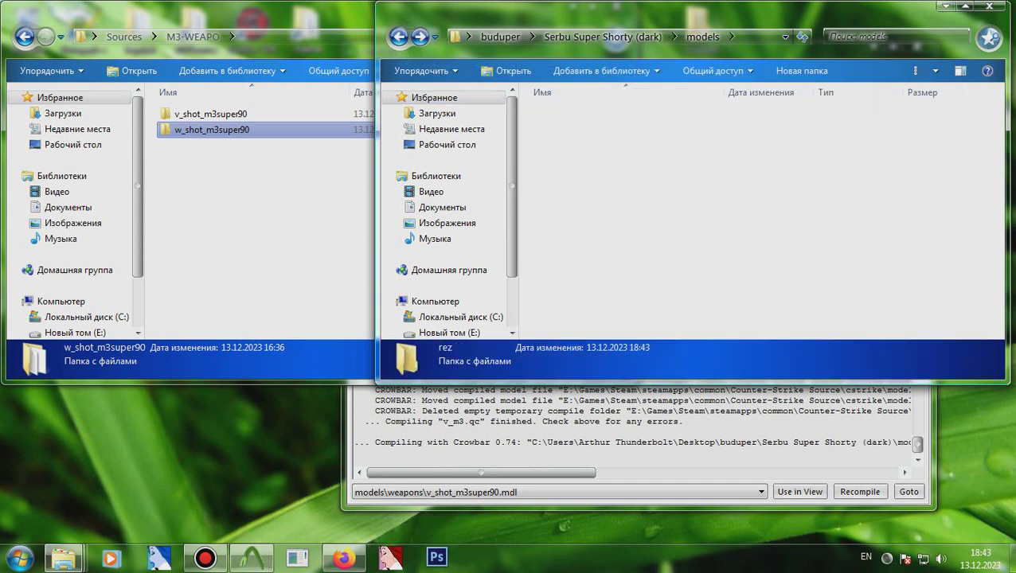
key(ctrl+v)
- Set the $cdmaterials path in the w_shot_m3super90 QC file to "models\v_m3\", then save and close the file
double_click(586, 130)
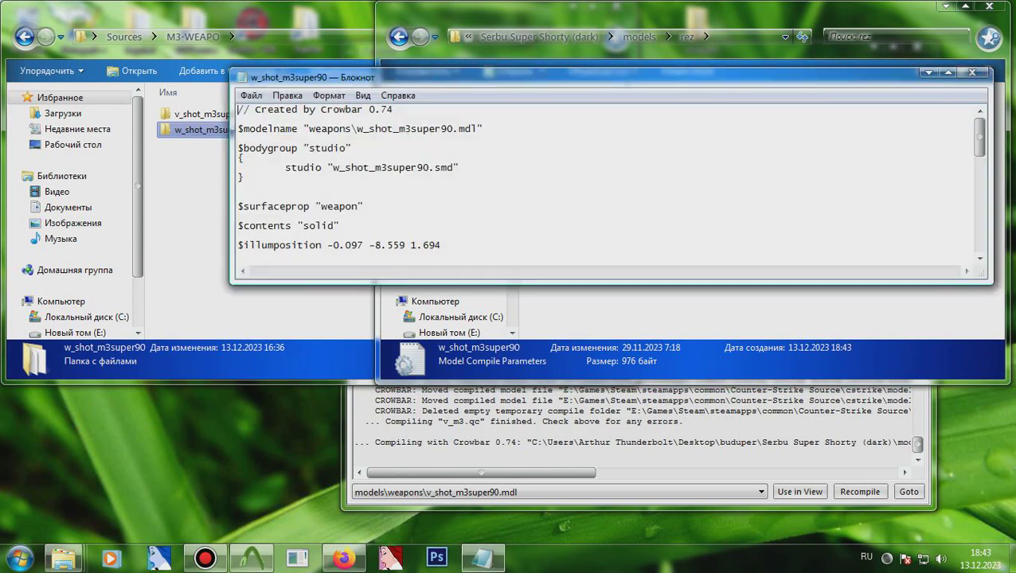
scroll(586, 130, down, 3)
drag(363, 177, 561, 176)
text(v)
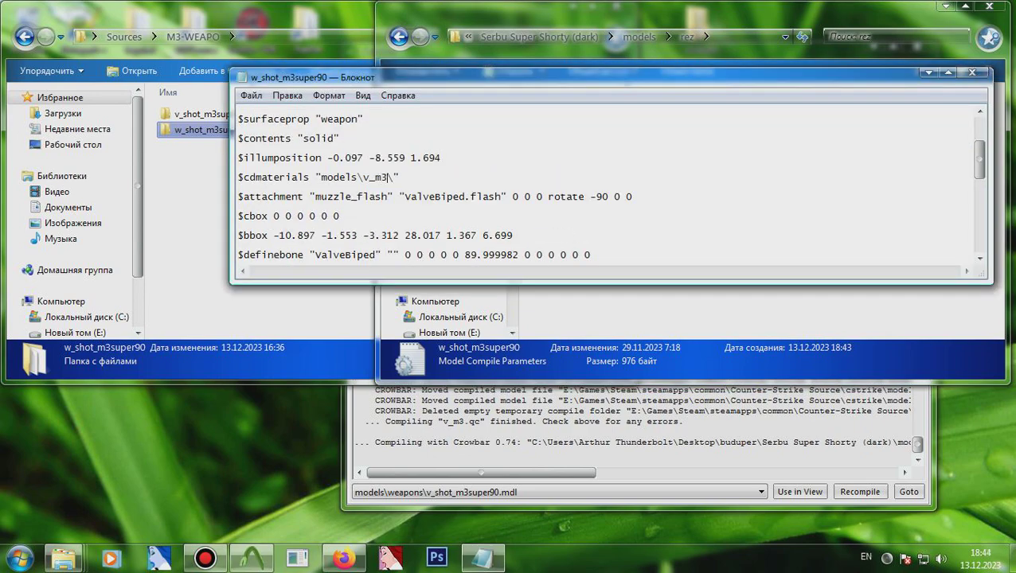
key(ctrl+s)
click(972, 72)
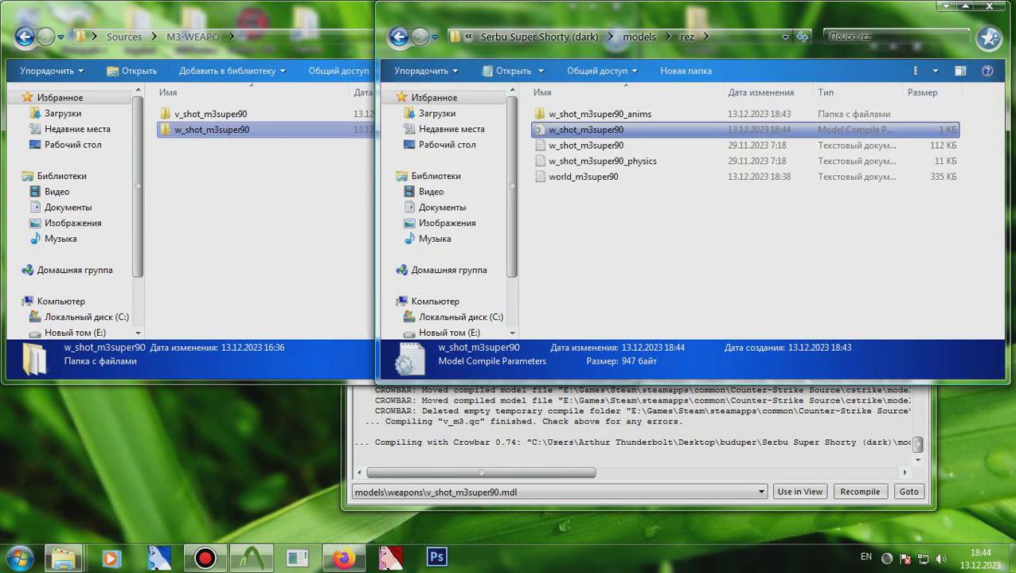
- Copy the path of the rez folder and launch Blender 2.92 through Steam
click(742, 36)
click(886, 558)
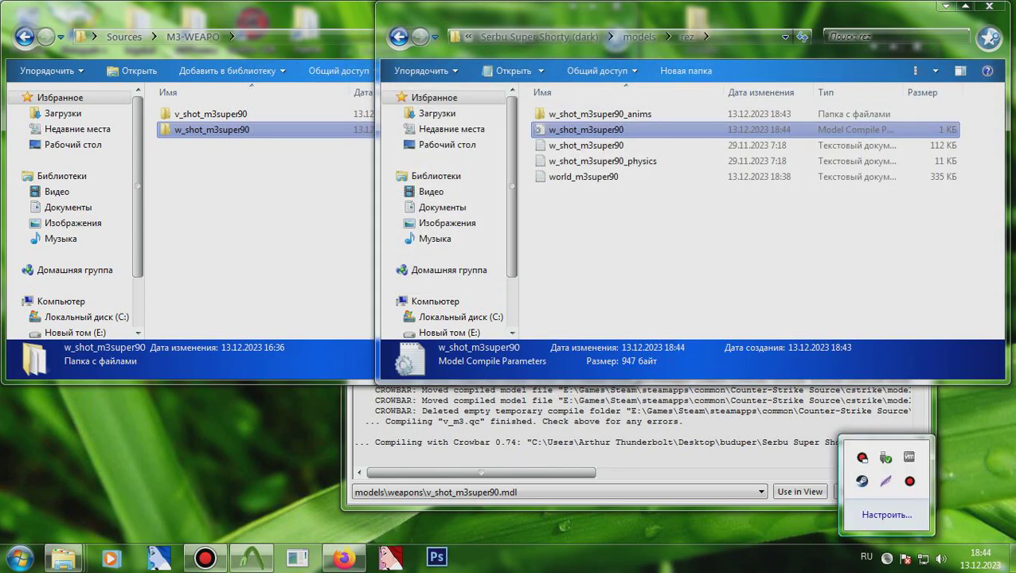
right_click(861, 481)
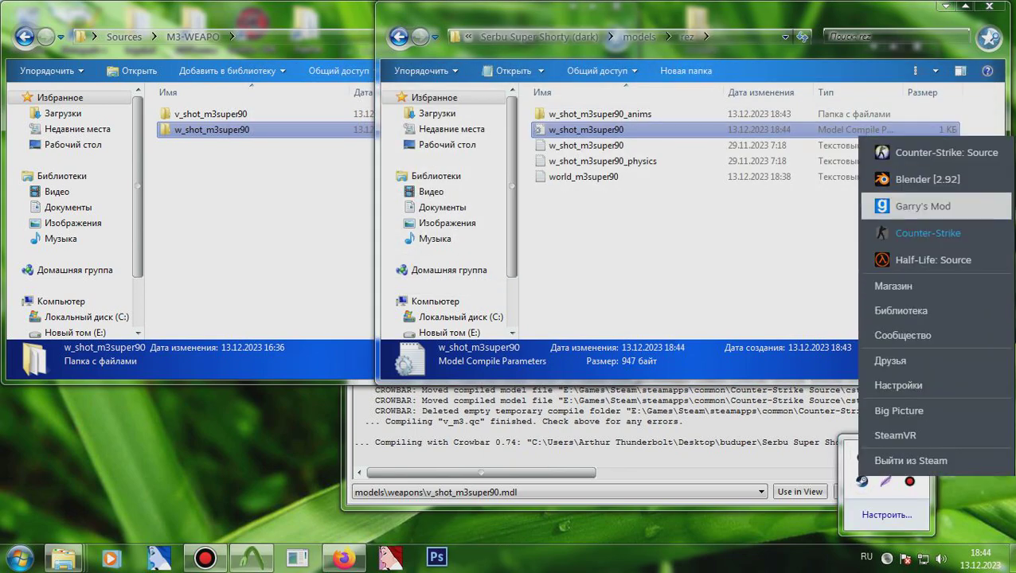
click(927, 179)
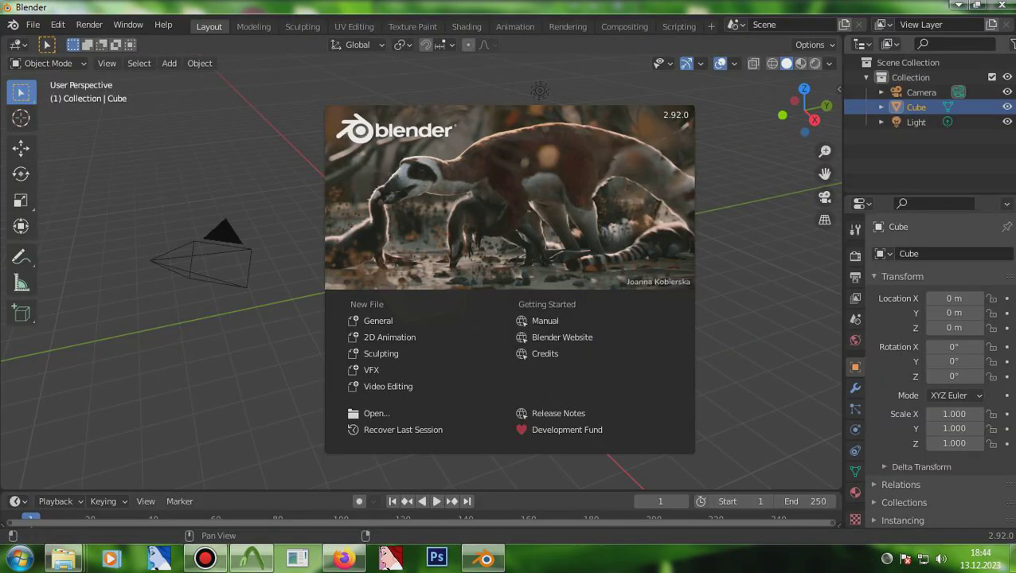
- Dismiss the splash screen and delete the default collection with its camera, cube and light
click(928, 107)
drag(941, 155, 913, 80)
key(Delete)
- Import w_shot_m3super90.qc from the rez folder as a Source Engine model and hide its physics collection
click(33, 25)
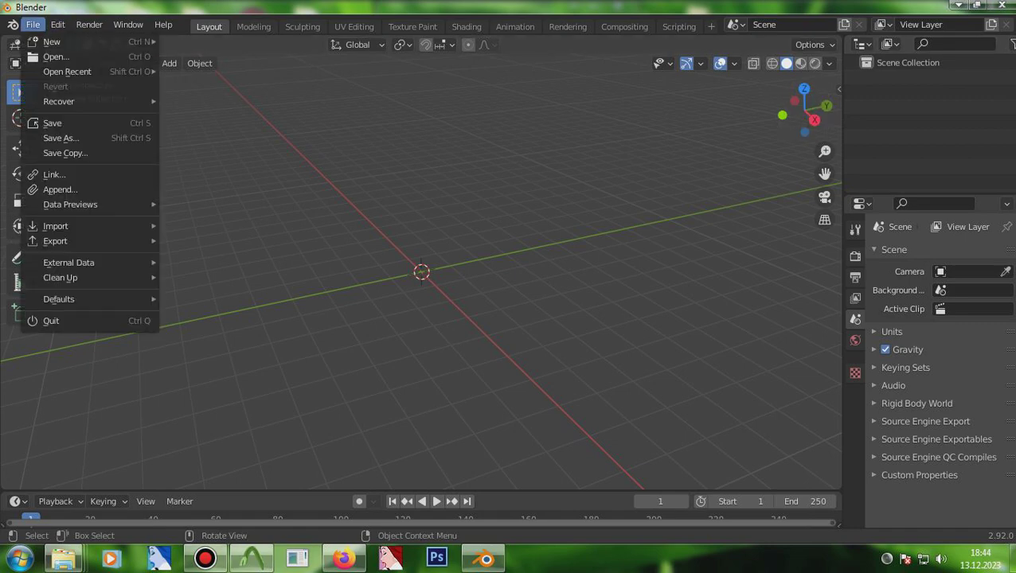
mouse_move(55, 226)
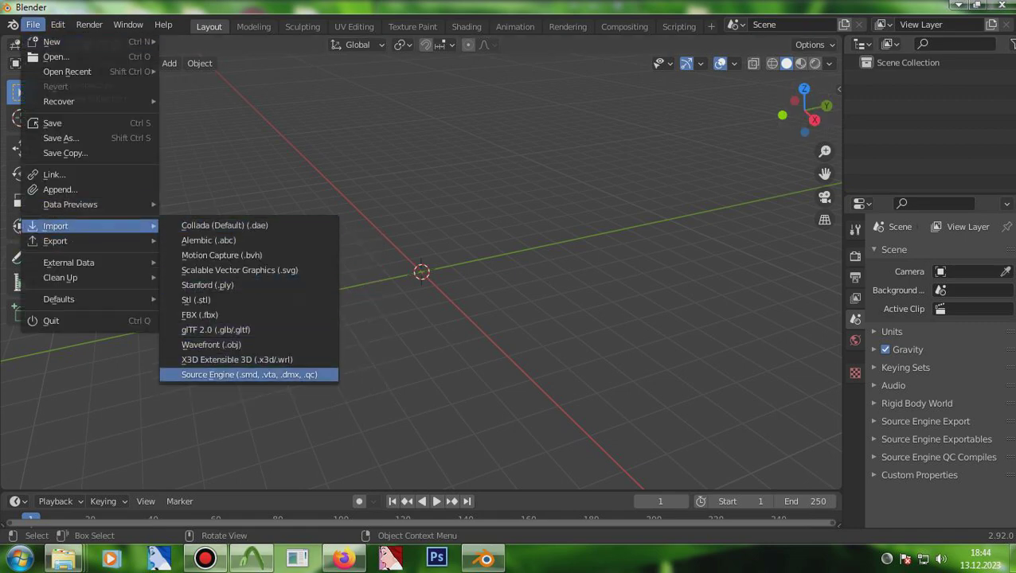
click(248, 375)
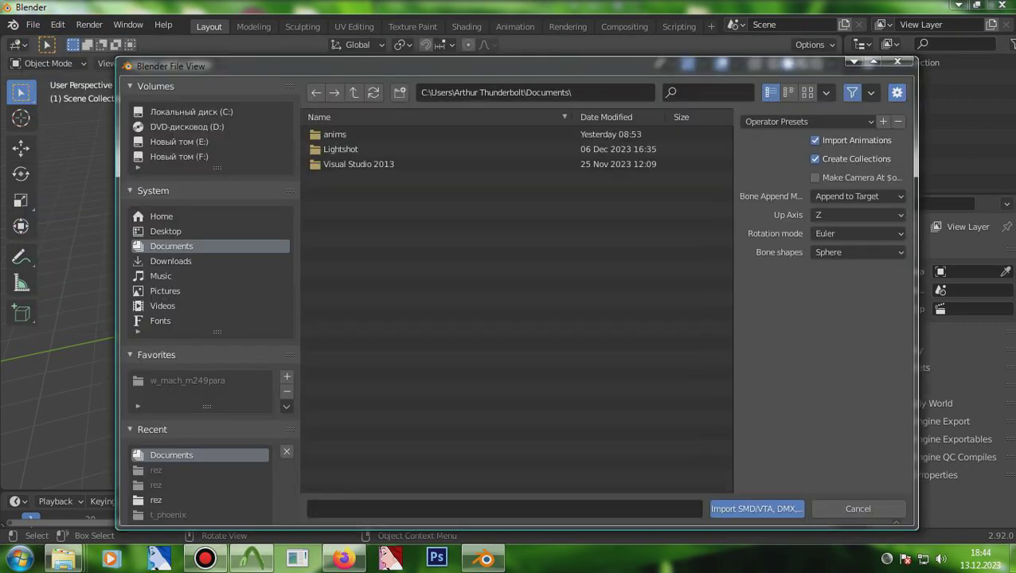
click(535, 92)
key(ctrl+v)
key(Return)
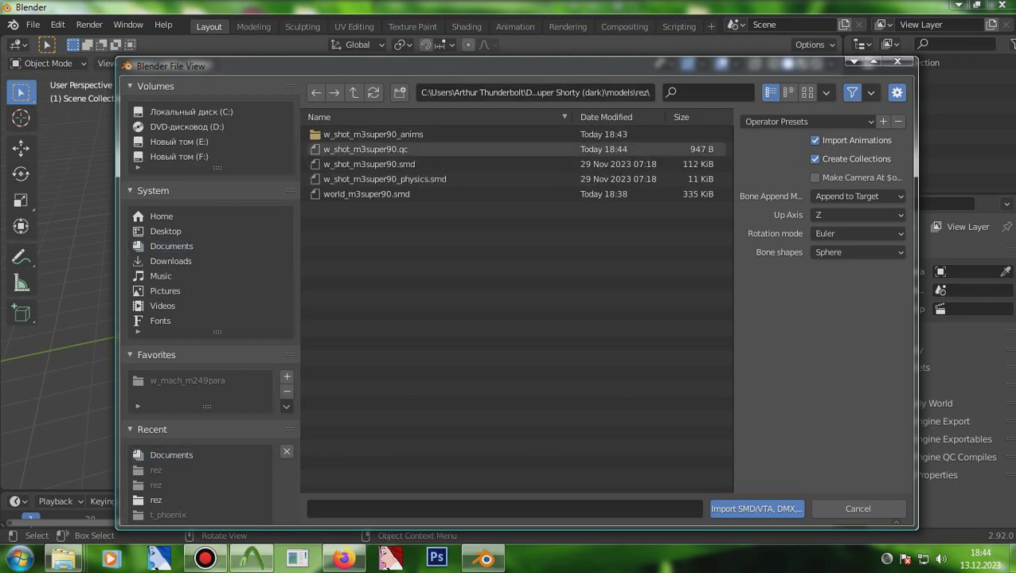
double_click(366, 149)
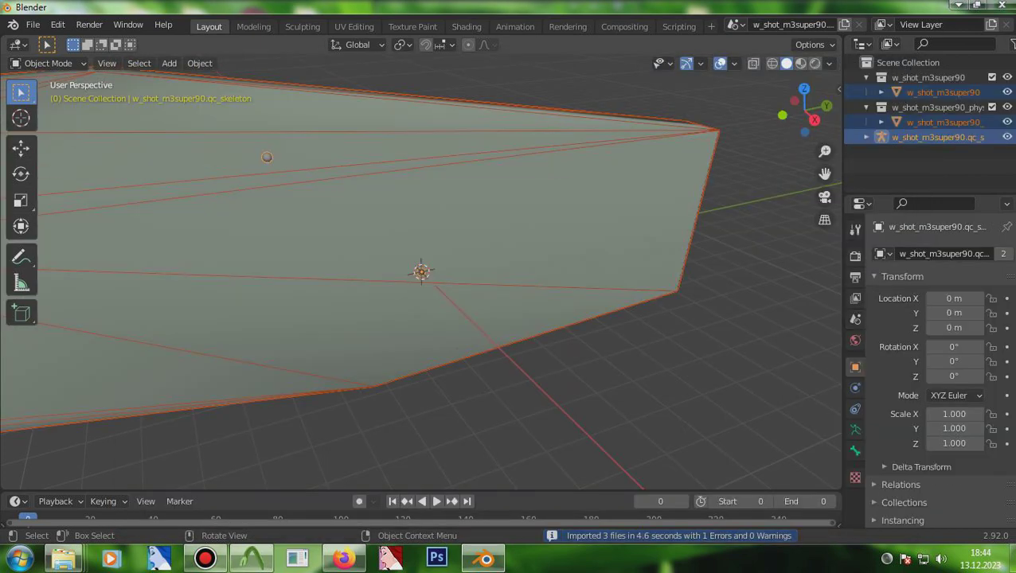
click(943, 123)
click(1007, 107)
- Import world_m3super90.smd from the rez folder into the same scene
click(32, 25)
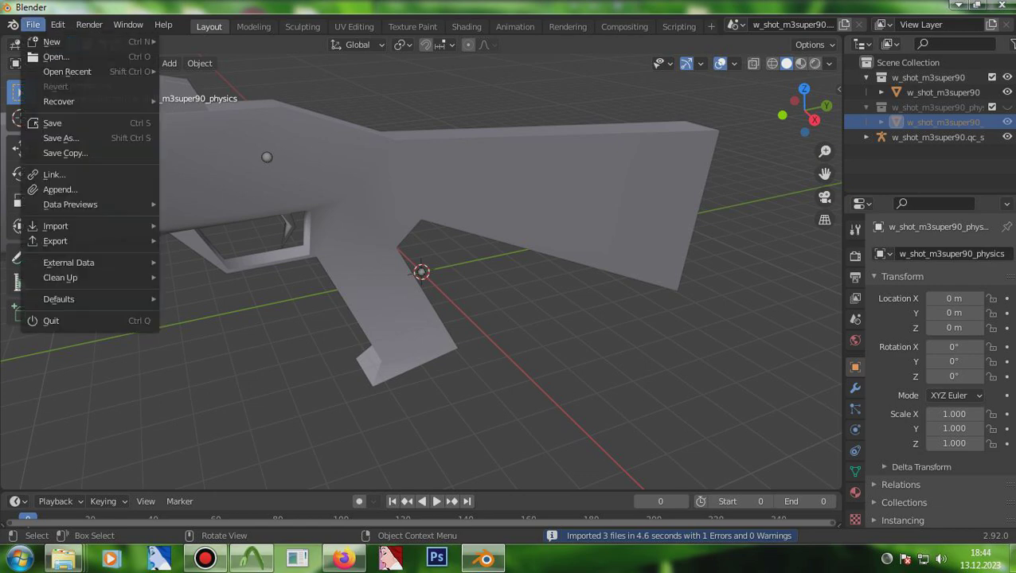
mouse_move(55, 226)
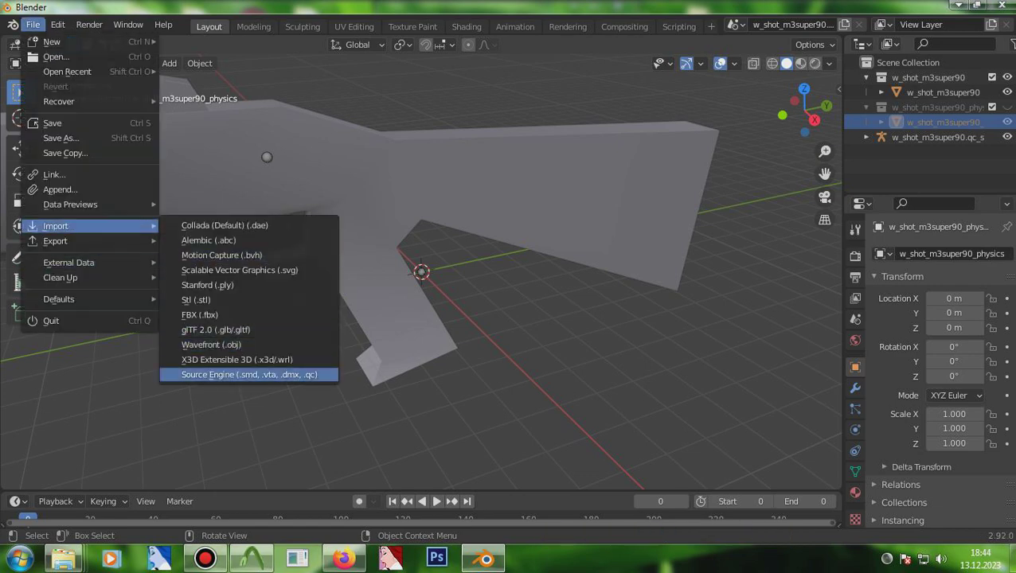
click(239, 373)
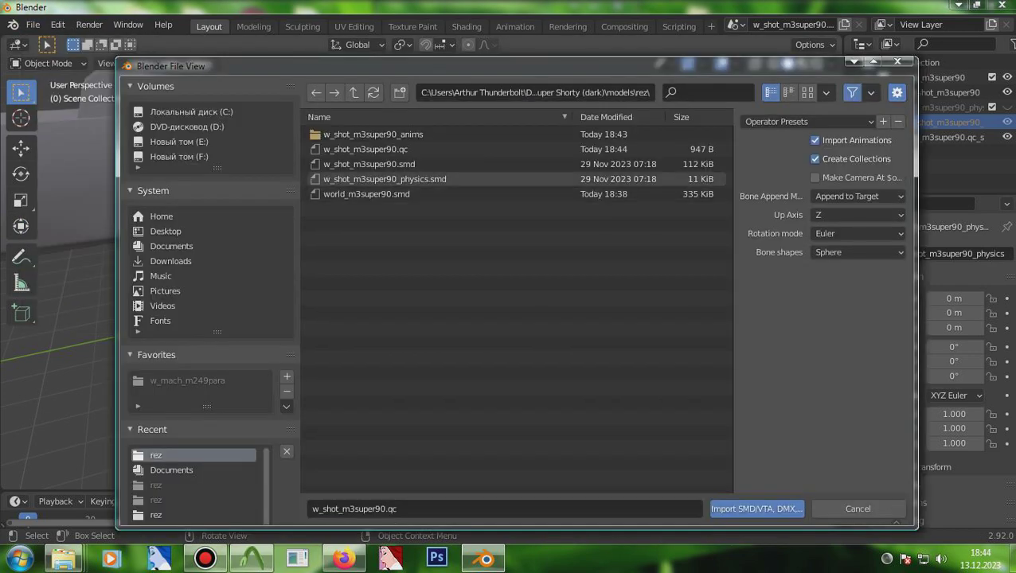
click(367, 194)
click(757, 509)
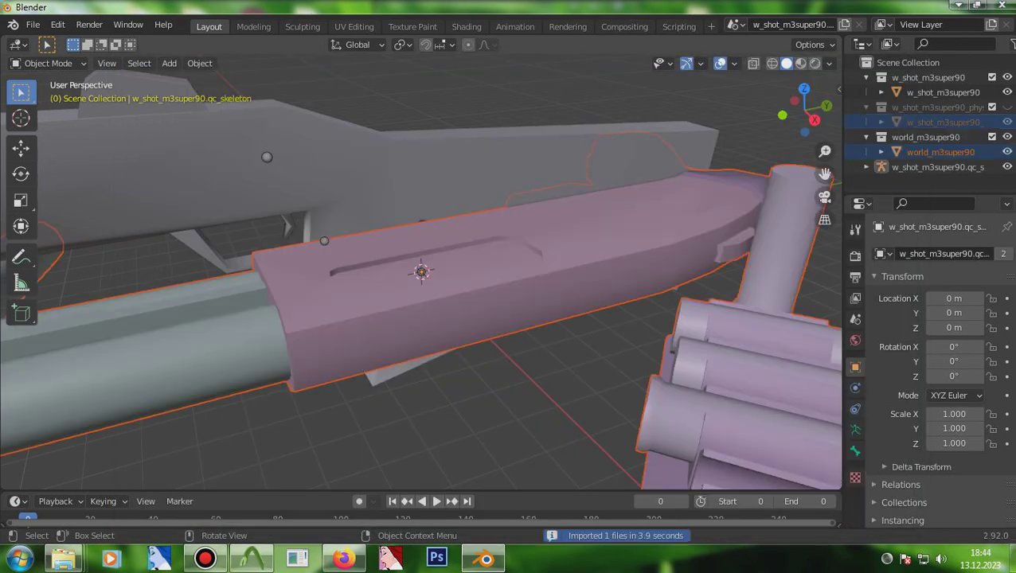
scroll(421, 272, down, 5)
drag(804, 110, 596, 145)
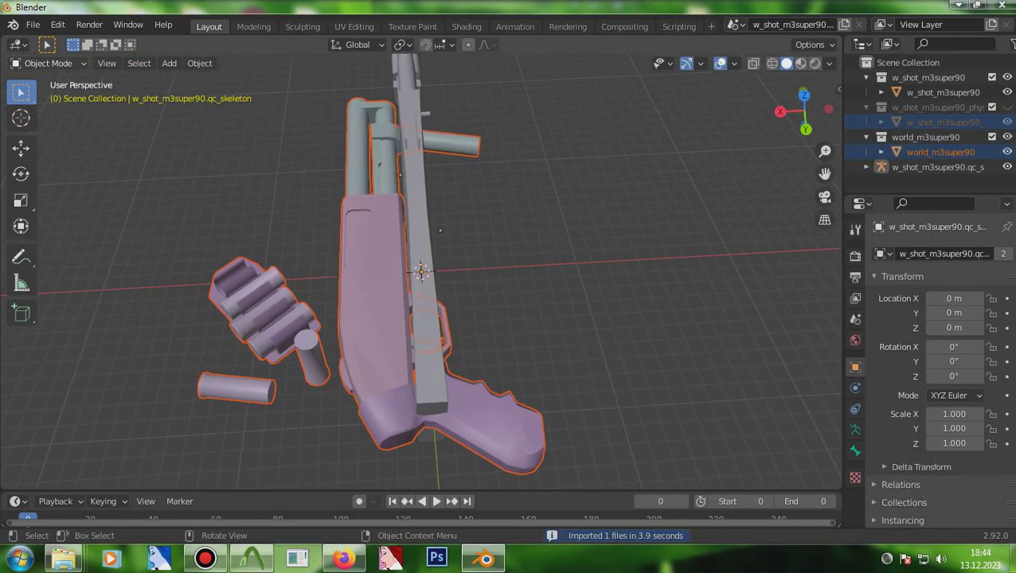
click(47, 63)
click(38, 97)
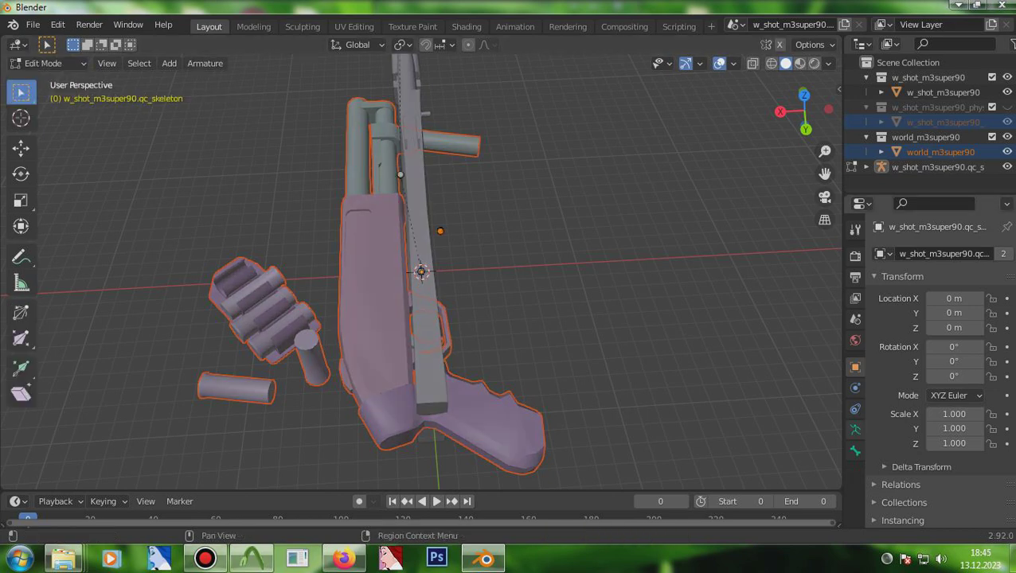
click(855, 429)
click(855, 340)
click(940, 152)
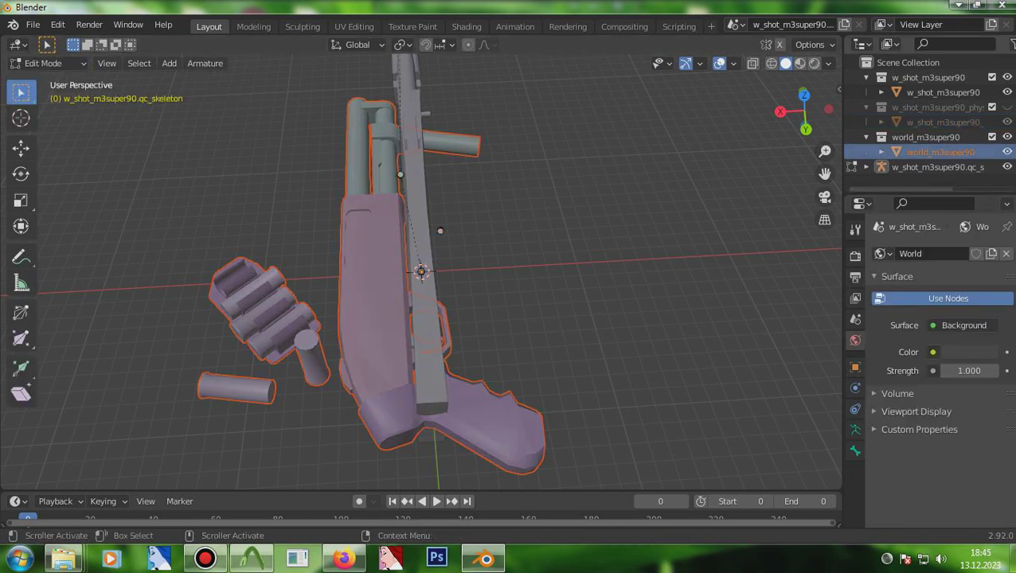
click(881, 152)
click(916, 167)
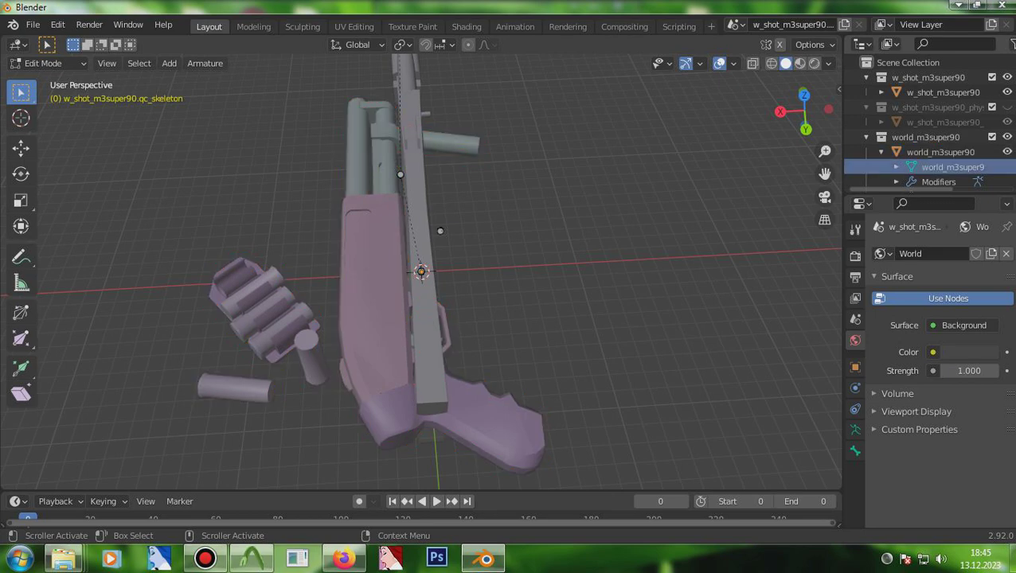
click(897, 167)
scroll(897, 167, down, 1)
click(955, 167)
scroll(955, 167, down, 2)
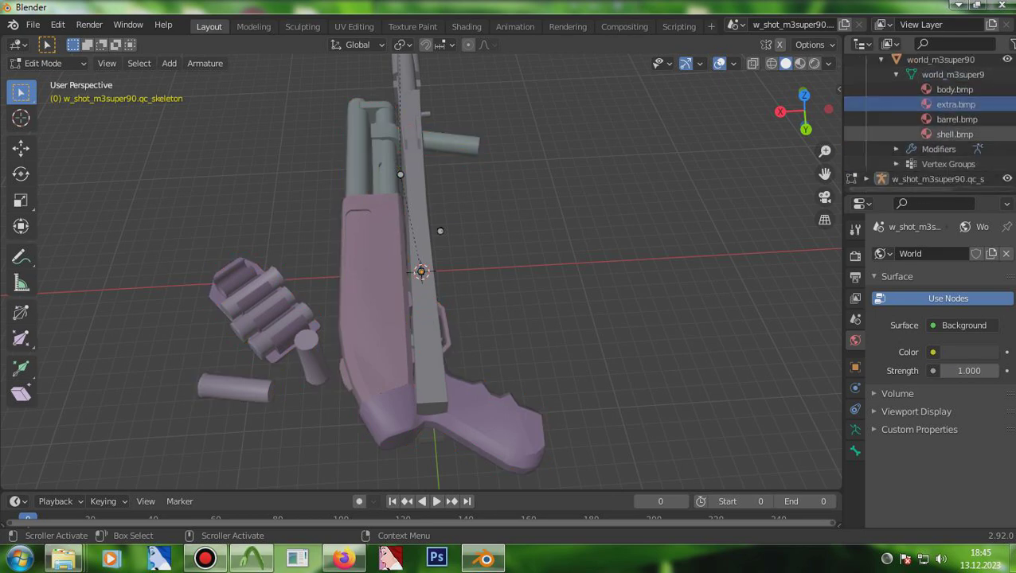
click(955, 133)
click(855, 409)
click(855, 429)
click(855, 389)
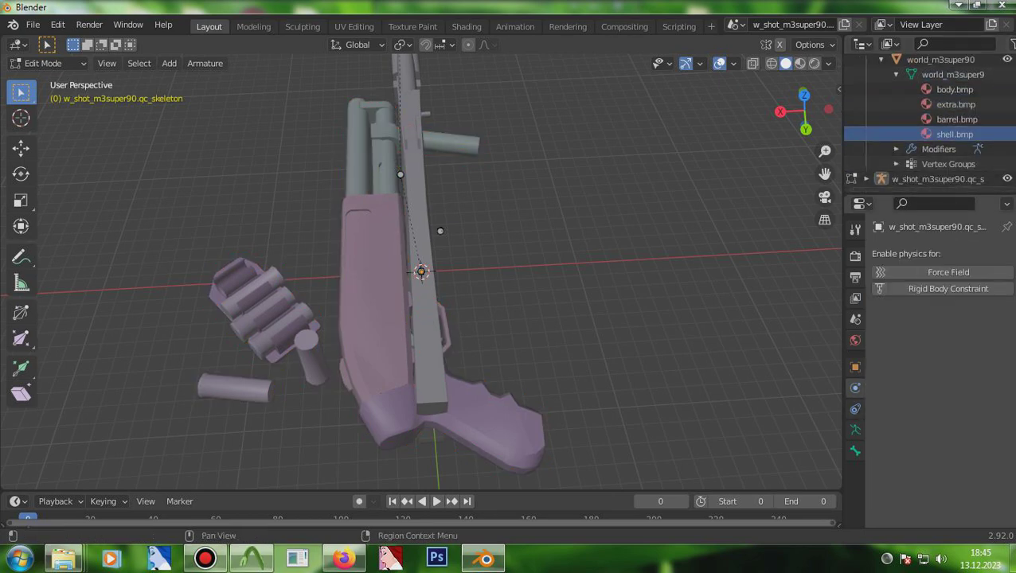
click(48, 63)
click(40, 81)
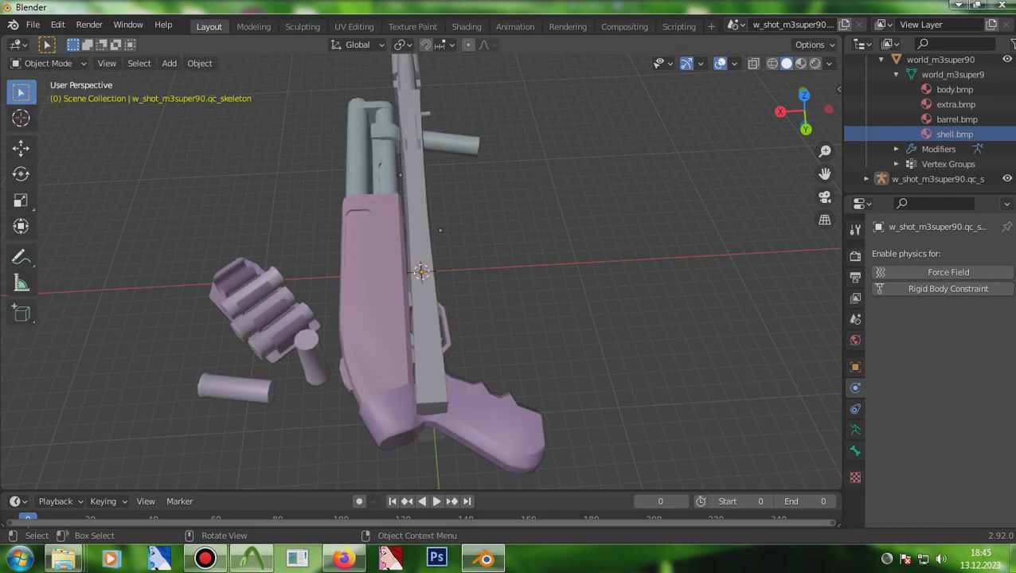
- Open the world_m3super90 mesh in Edit Mode and deselect all of its geometry
click(374, 275)
click(96, 119)
click(48, 63)
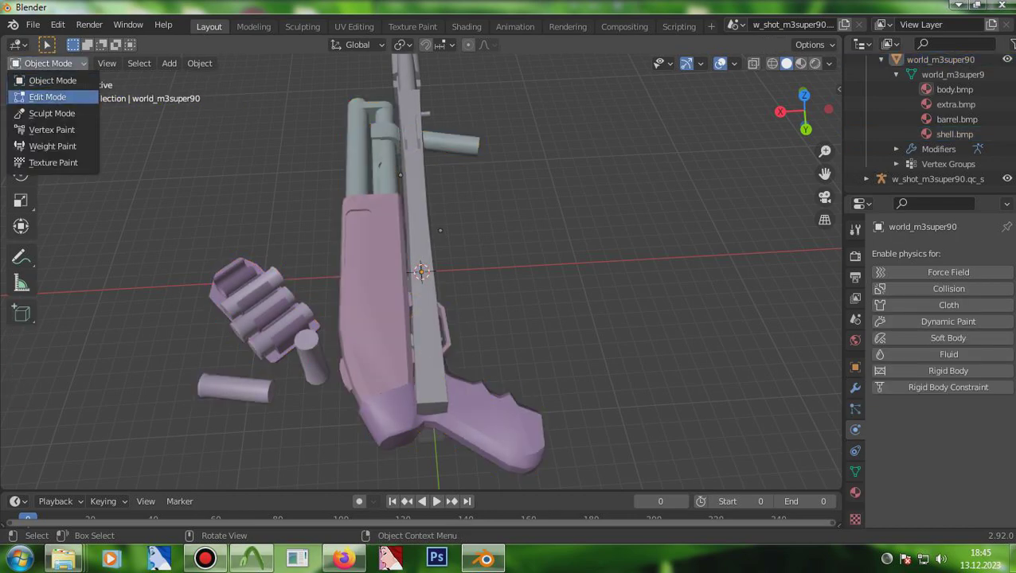
click(47, 96)
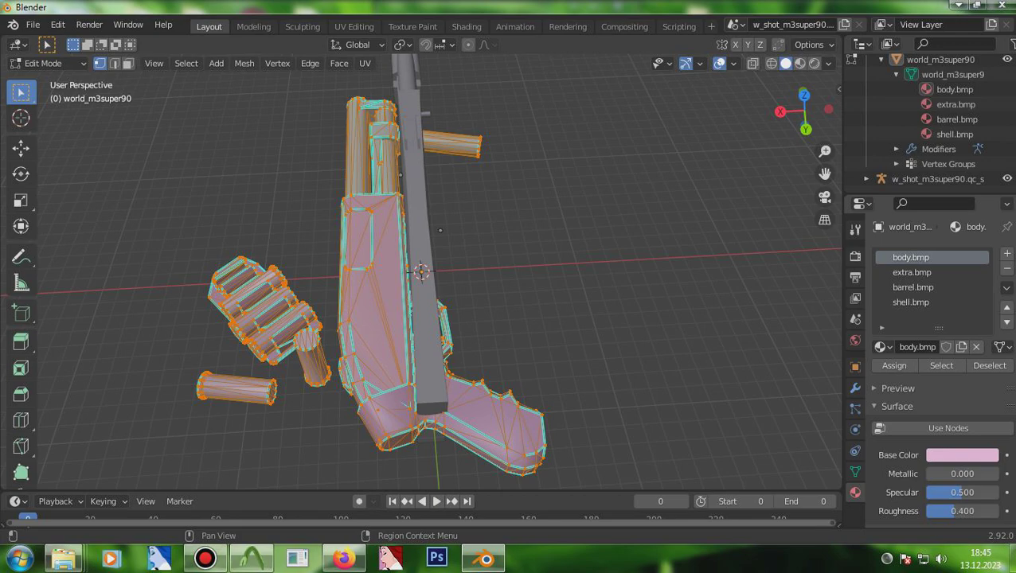
key(alt+a)
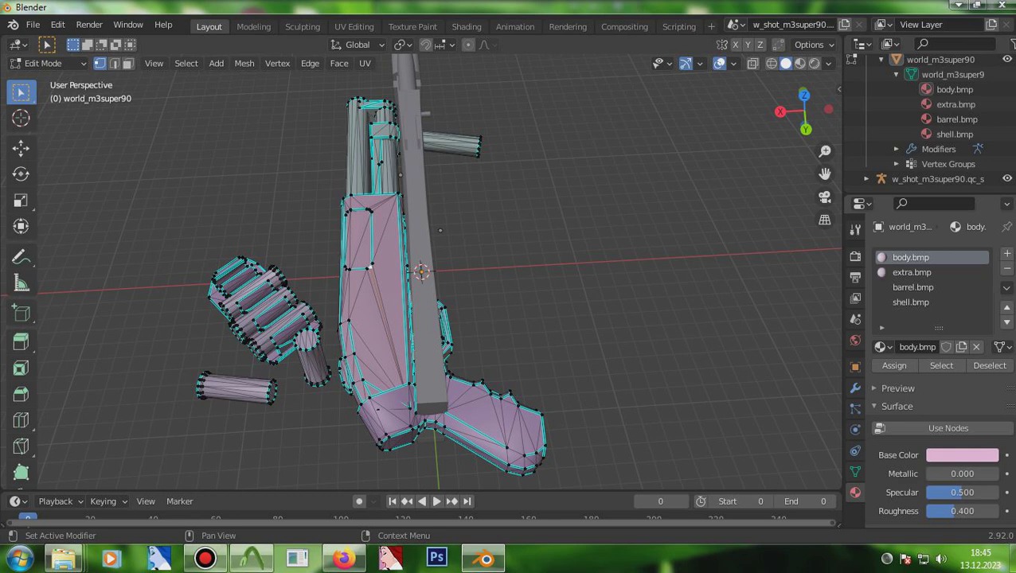
click(913, 302)
click(941, 366)
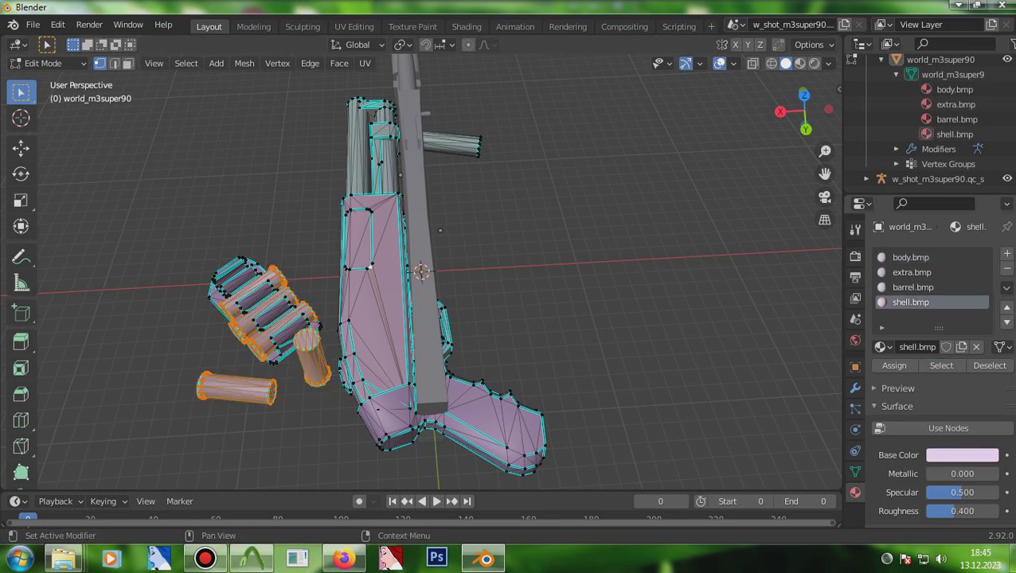
click(912, 272)
click(941, 365)
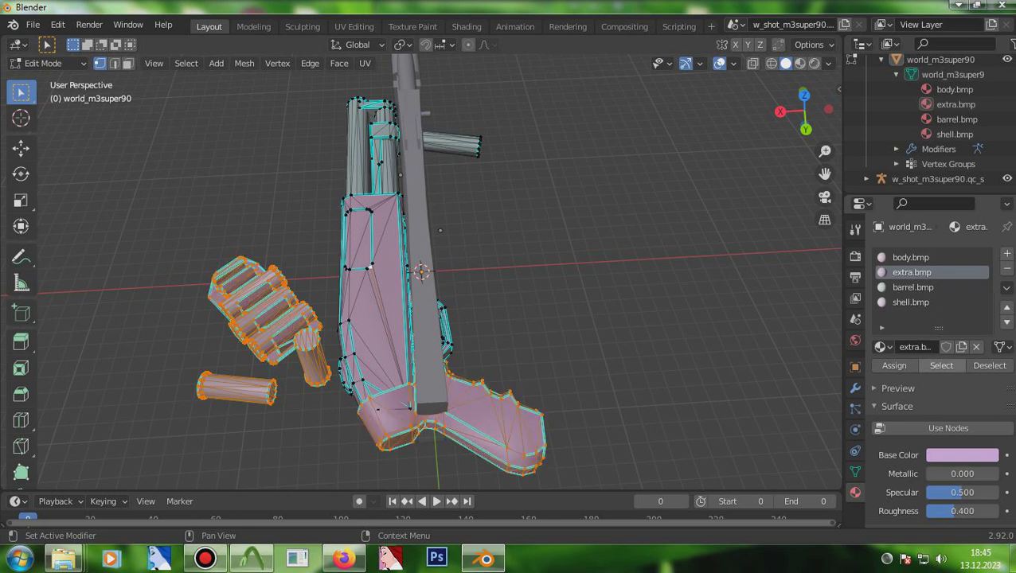
key(alt+a)
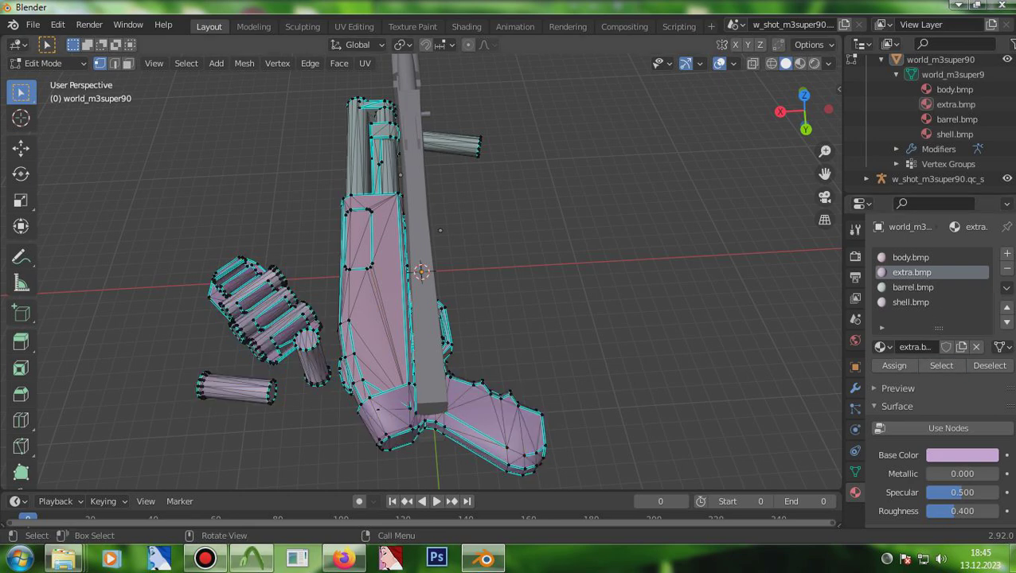
- Delete all vertices of the shell holder and loose shells lying beside the shotgun in the world_m3super90 mesh
drag(133, 418, 309, 233)
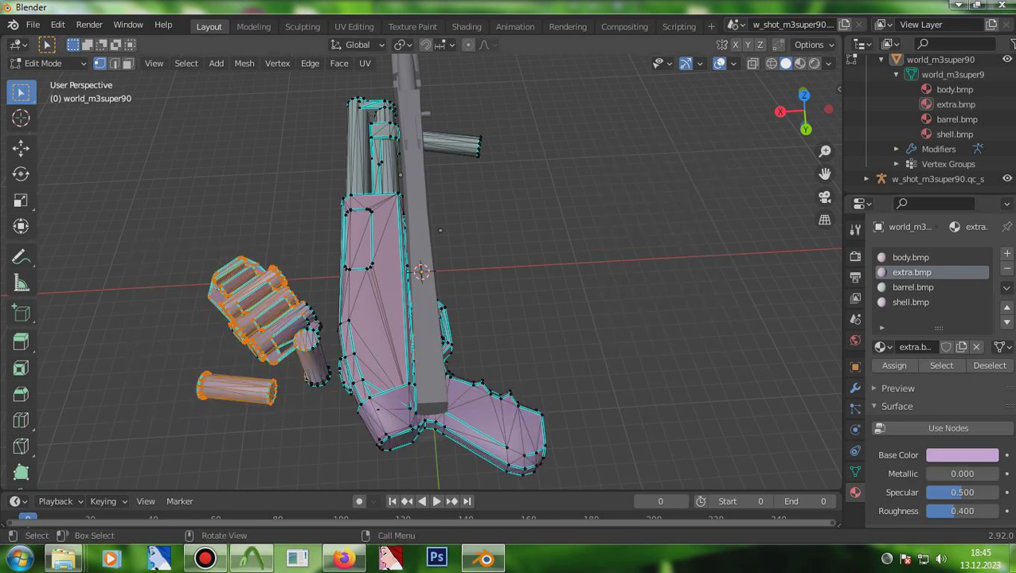
key(x)
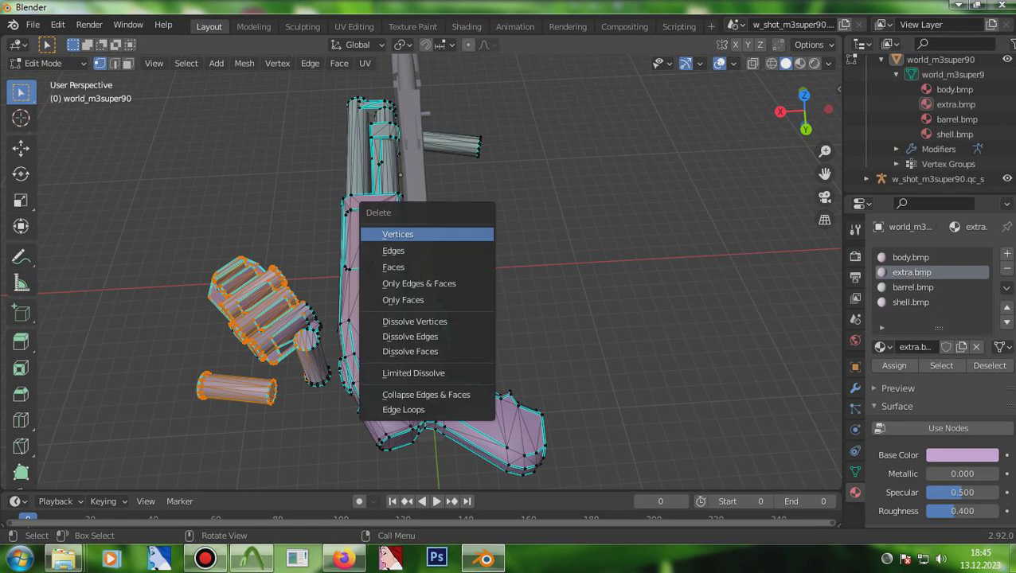
key(Return)
drag(136, 228, 324, 440)
key(x)
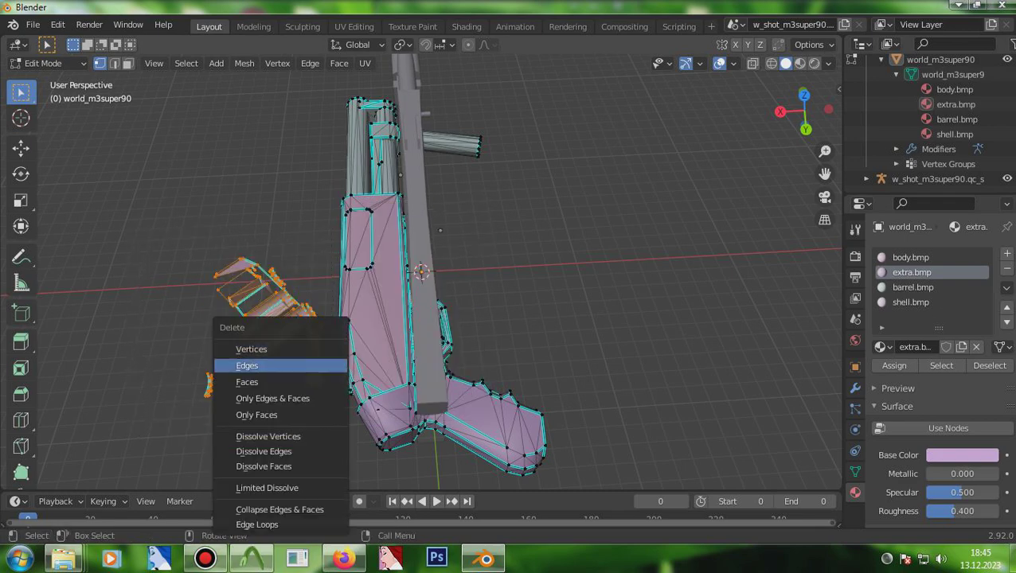
click(239, 347)
drag(200, 278, 322, 413)
key(x)
click(239, 349)
drag(236, 289, 332, 400)
key(x)
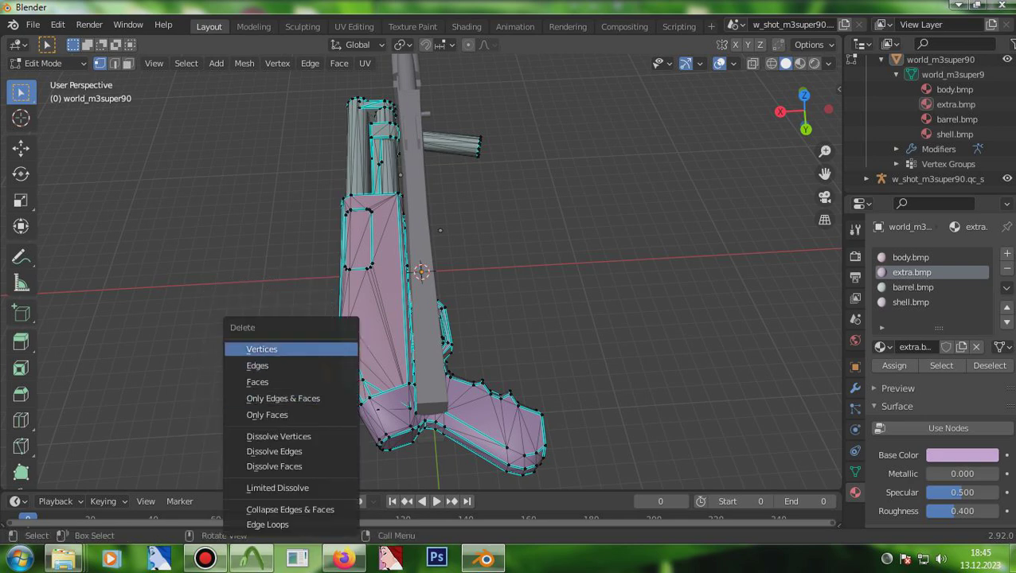
click(286, 348)
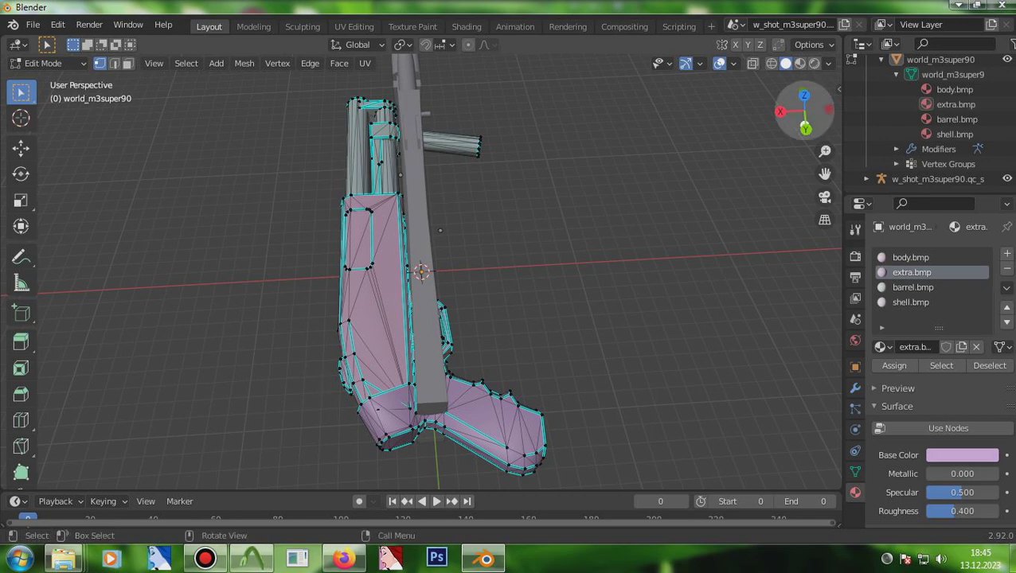
- Return to Object Mode and rotate world_m3super90 upright, with its grips pointing down and its barrel parallel to the reference shotgun
drag(804, 111, 165, 137)
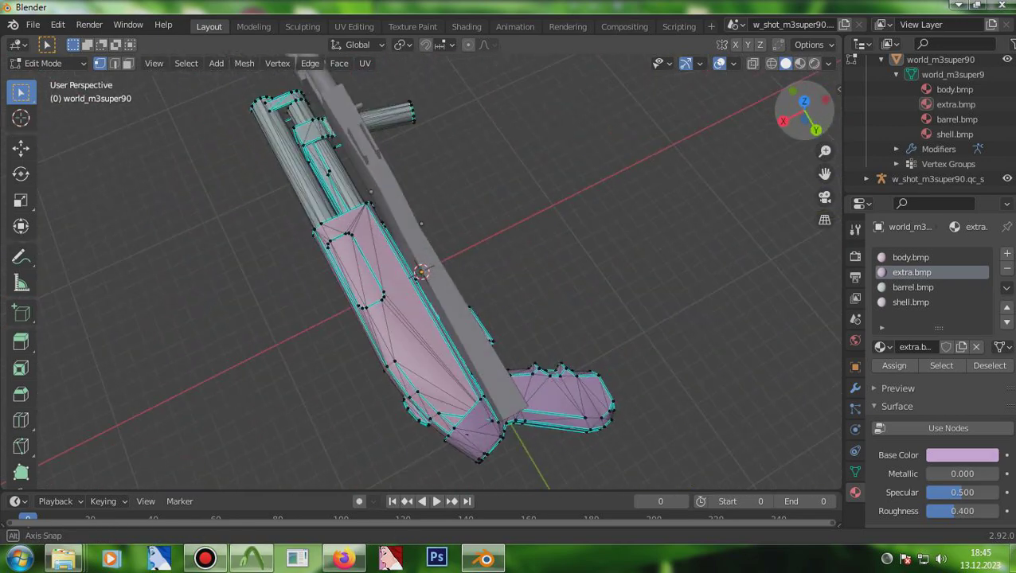
click(22, 149)
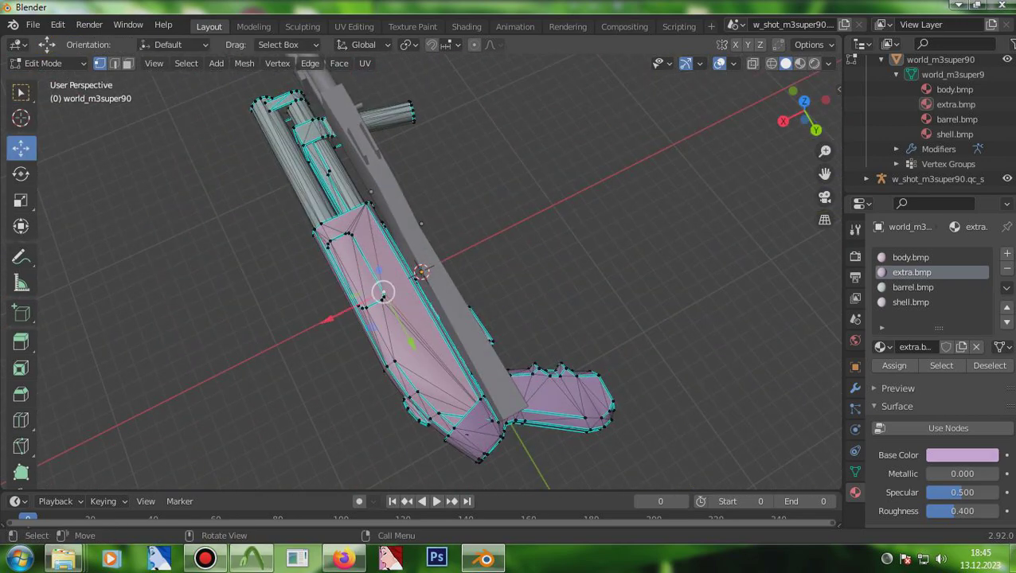
click(47, 63)
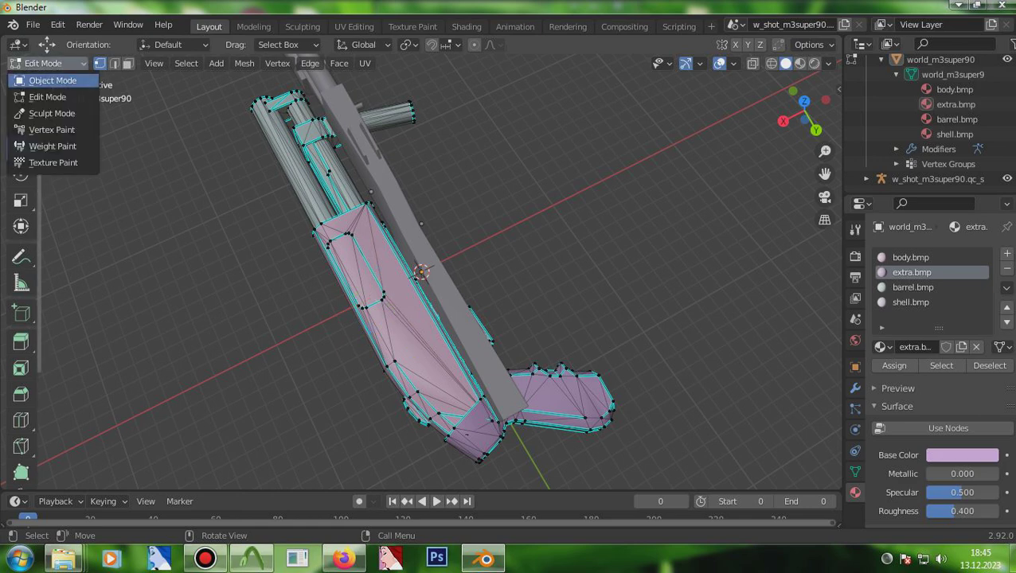
click(44, 45)
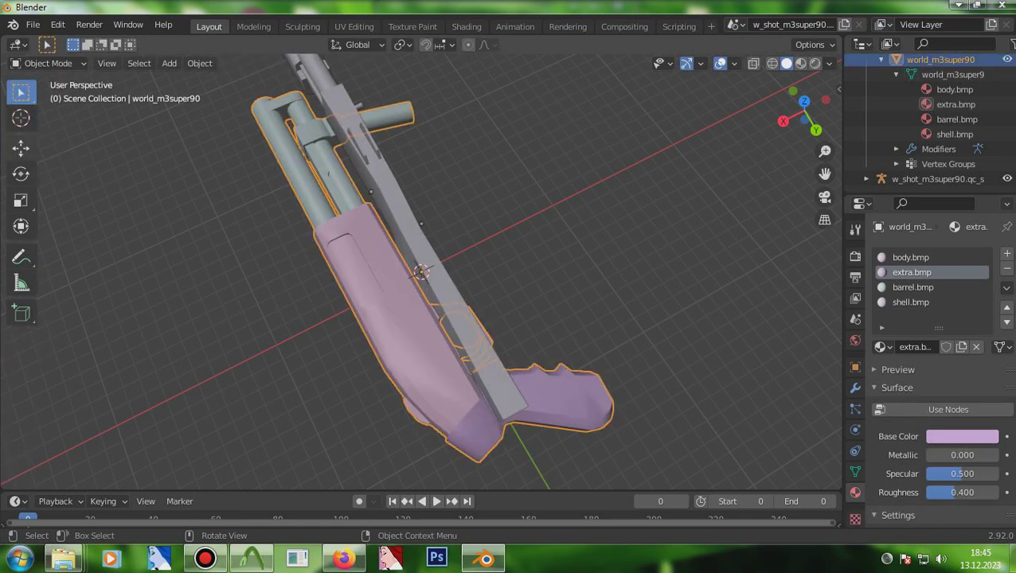
key(shift+space)
key(r)
mouse_move(430, 252)
mouse_down()
mouse_move(420, 273)
mouse_move(430, 266)
mouse_move(410, 271)
mouse_move(413, 250)
mouse_move(432, 247)
mouse_move(429, 255)
mouse_up()
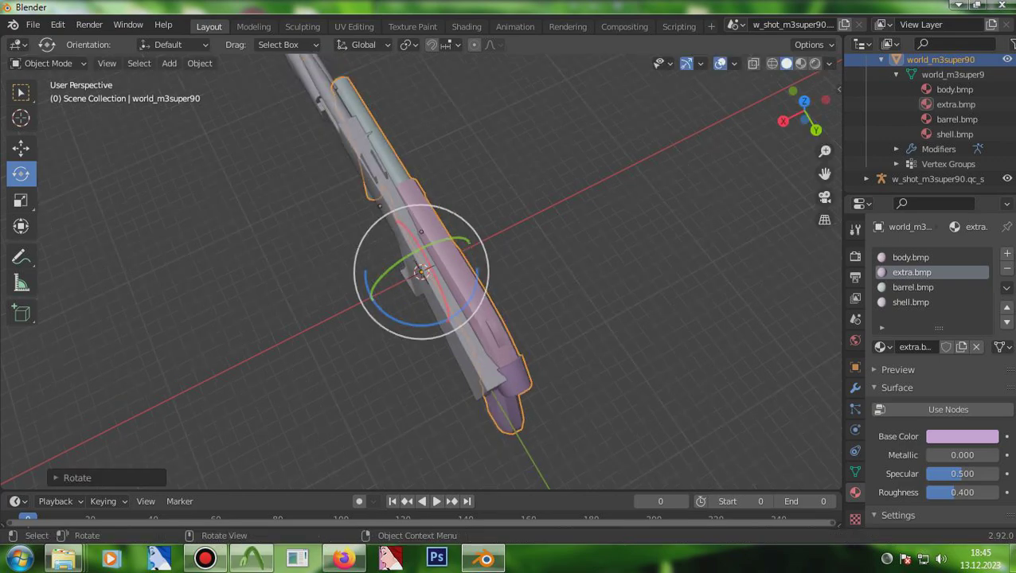
- Move world_m3super90 forward along the barrel direction so its pistol grip sits at the reference shotgun's grip
click(21, 149)
drag(804, 112, 582, 322)
drag(804, 112, 797, 438)
drag(764, 121, 800, 111)
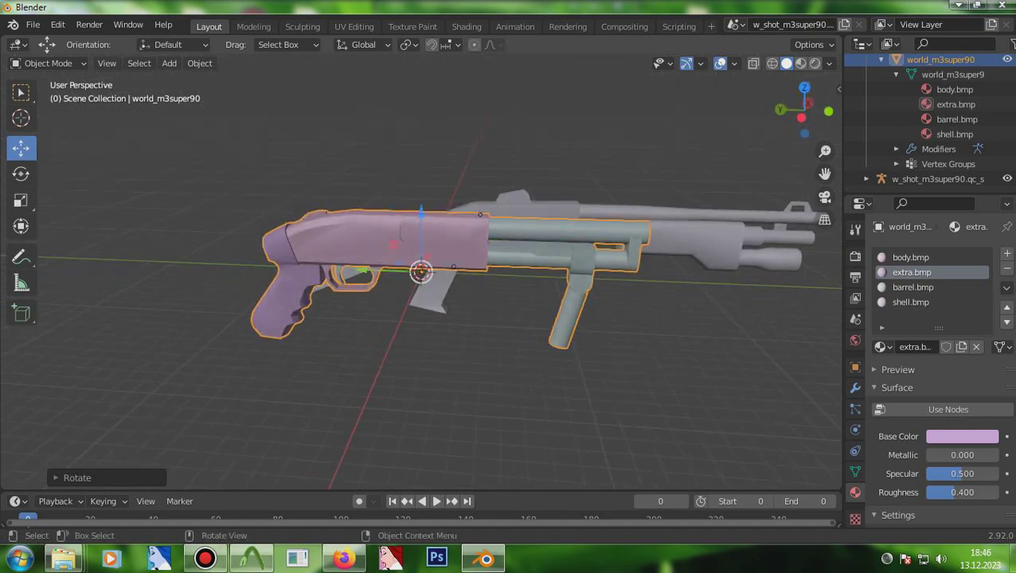
drag(422, 272, 557, 284)
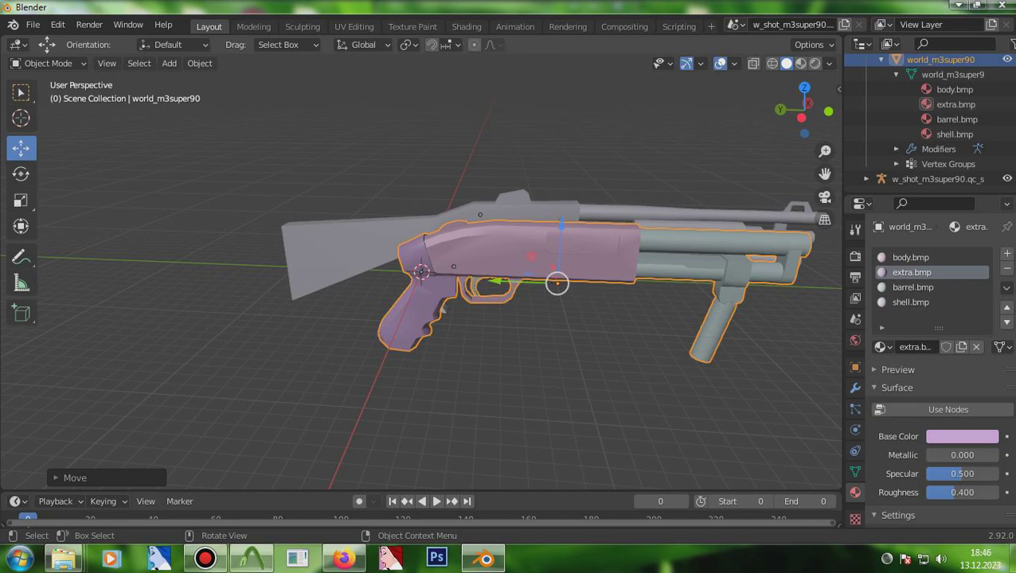
- Raise world_m3super90 to the reference shotgun's height and adjust its sideways offset along X
drag(805, 111, 782, 114)
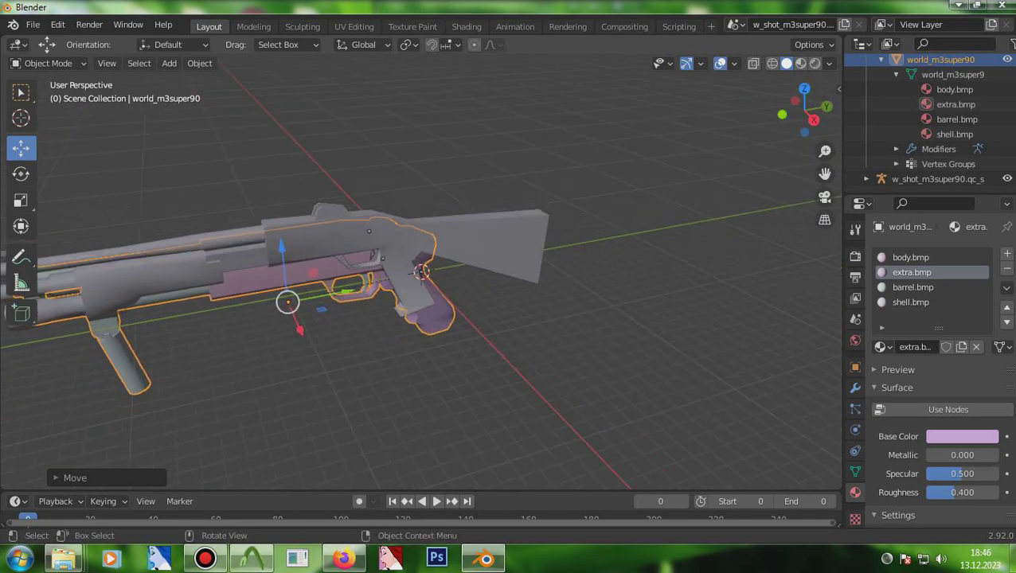
drag(300, 330, 311, 354)
drag(292, 274, 290, 255)
drag(308, 335, 298, 311)
key(Return)
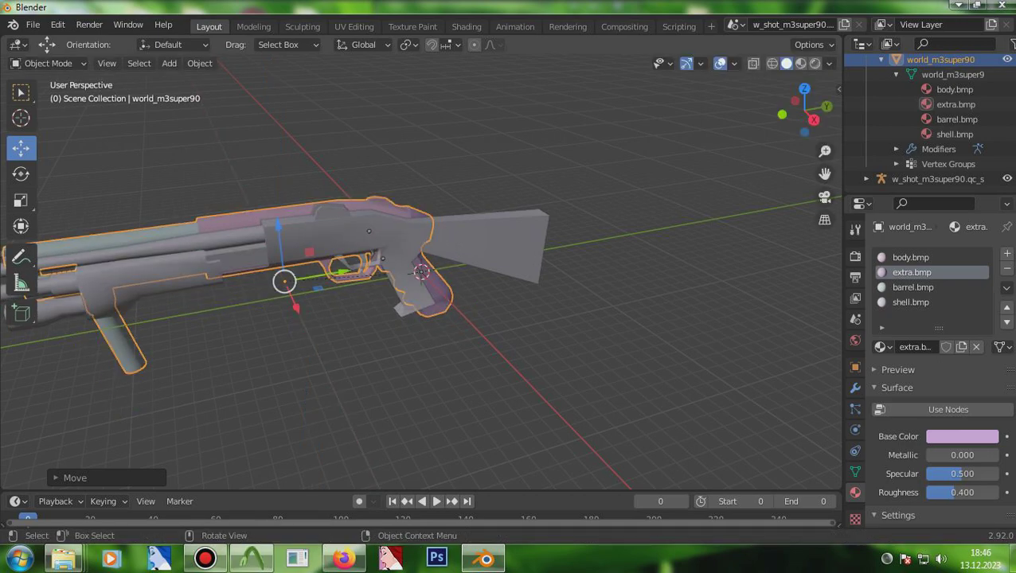
key(g)
key(x)
key(Return)
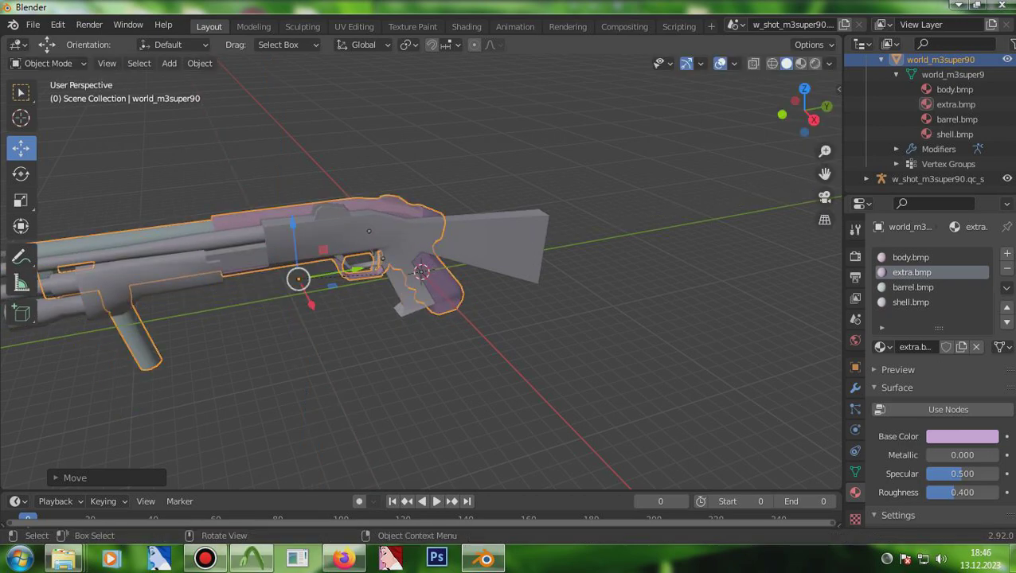
- Slide world_m3super90 along X onto the centreline of the w_shot_m3super90 reference model
drag(793, 103, 540, 209)
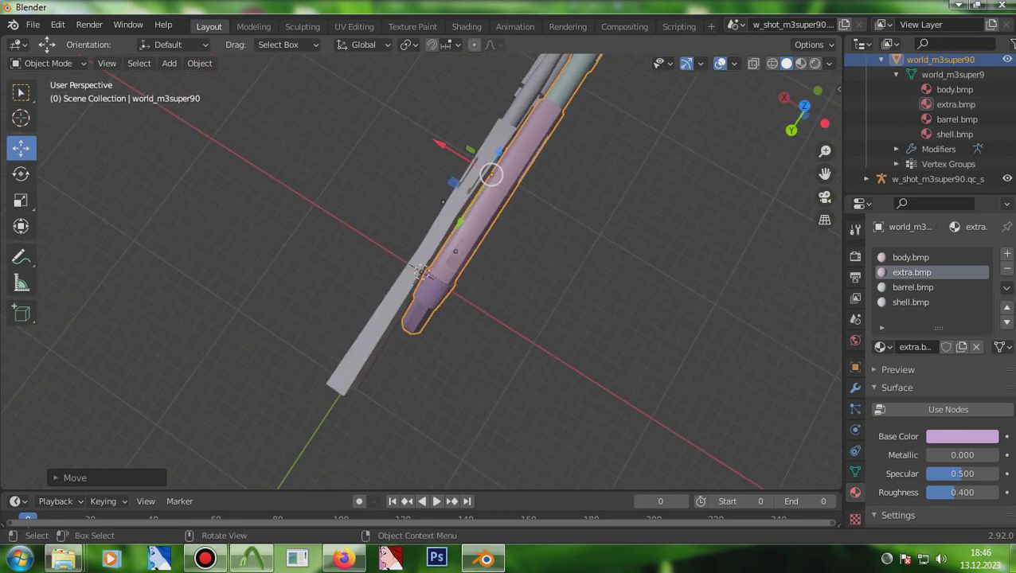
key(alt+a)
click(500, 180)
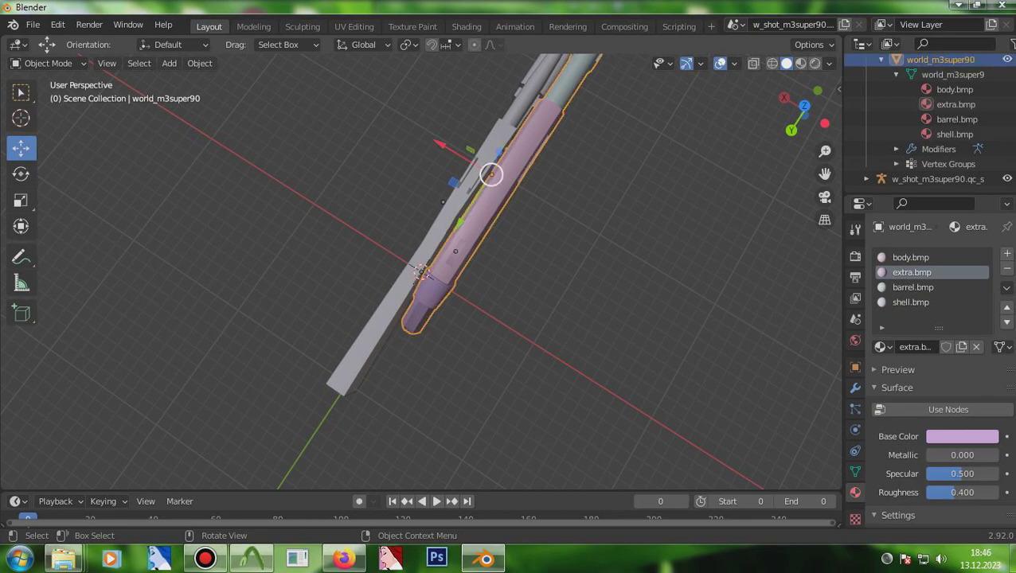
drag(468, 161, 448, 149)
scroll(446, 207, down, 4)
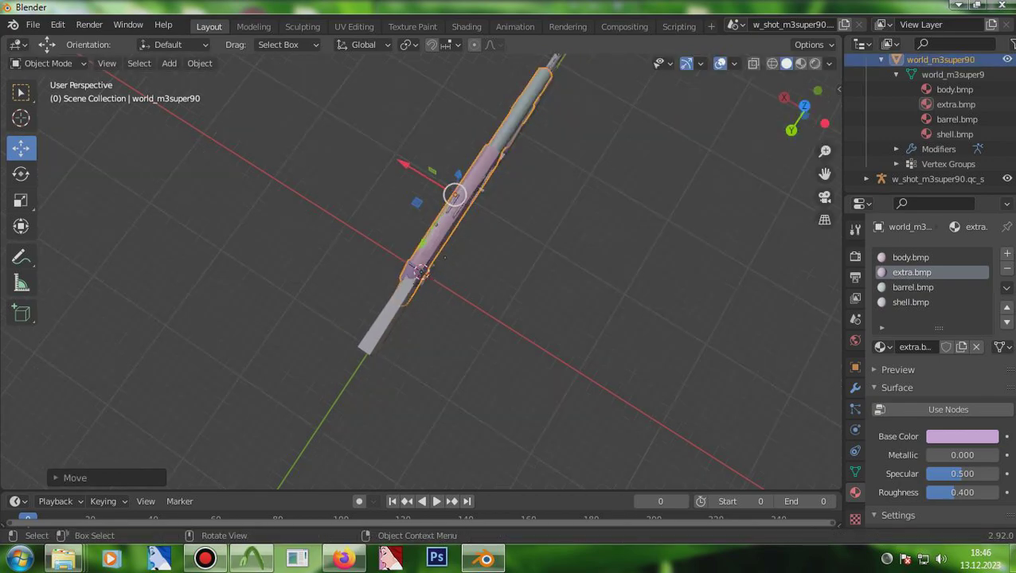
scroll(445, 207, up, 2)
middle_drag(443, 256, 526, 402)
click(525, 402)
click(368, 268)
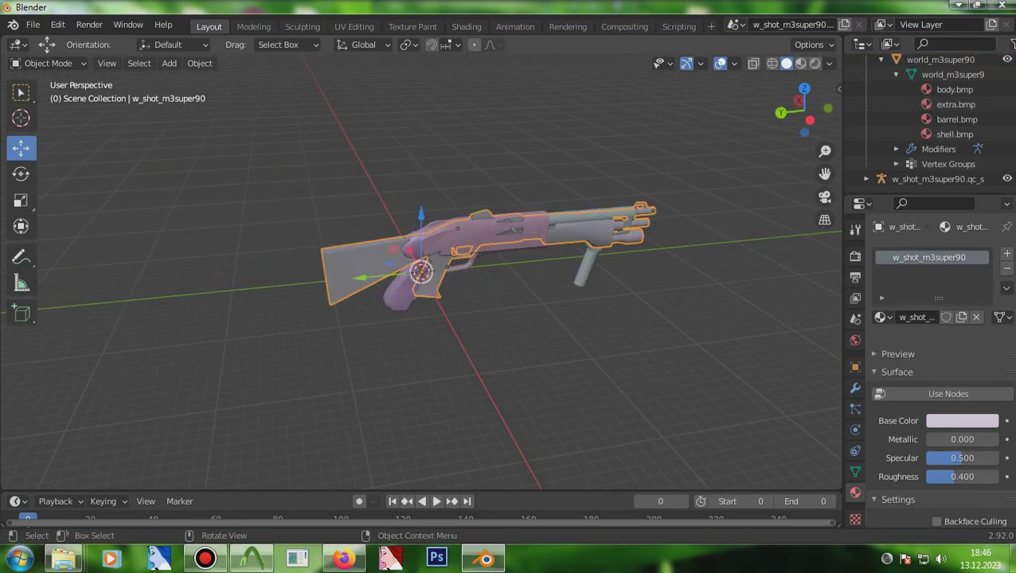
- Remove the Armature modifier from world_m3super90
double_click(938, 150)
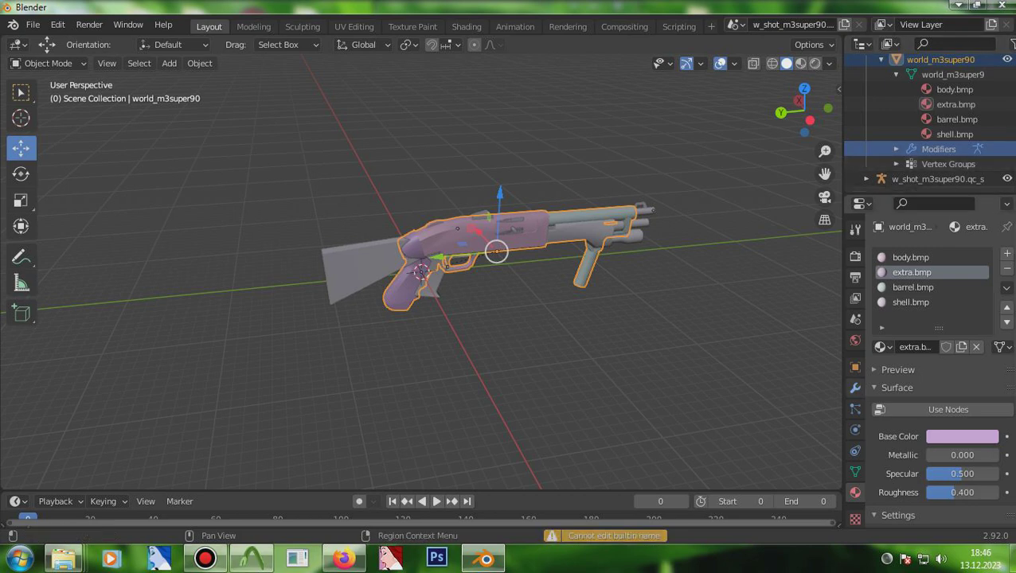
click(855, 387)
click(987, 280)
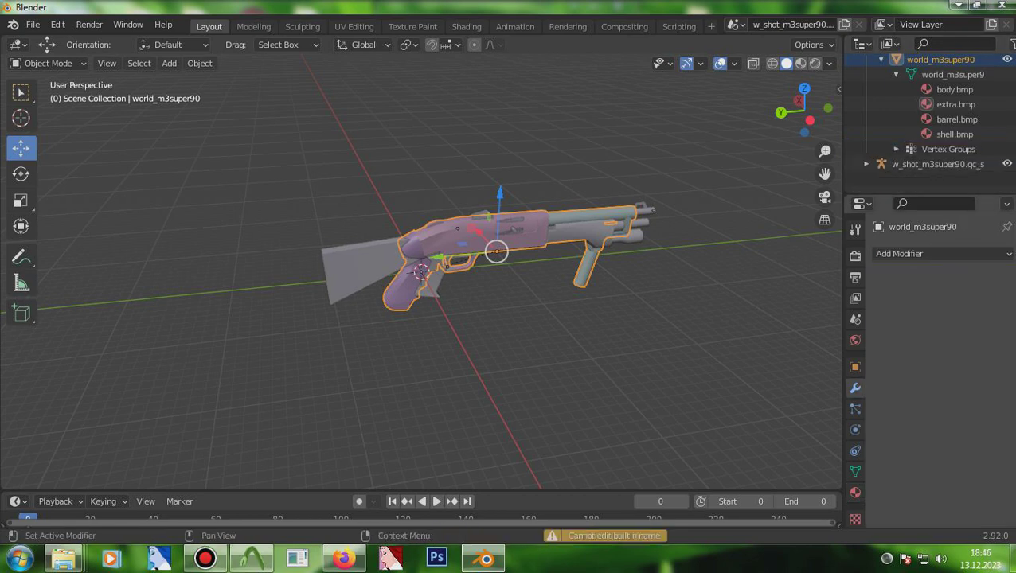
- Delete all vertex groups of world_m3super90, including skin01
click(896, 164)
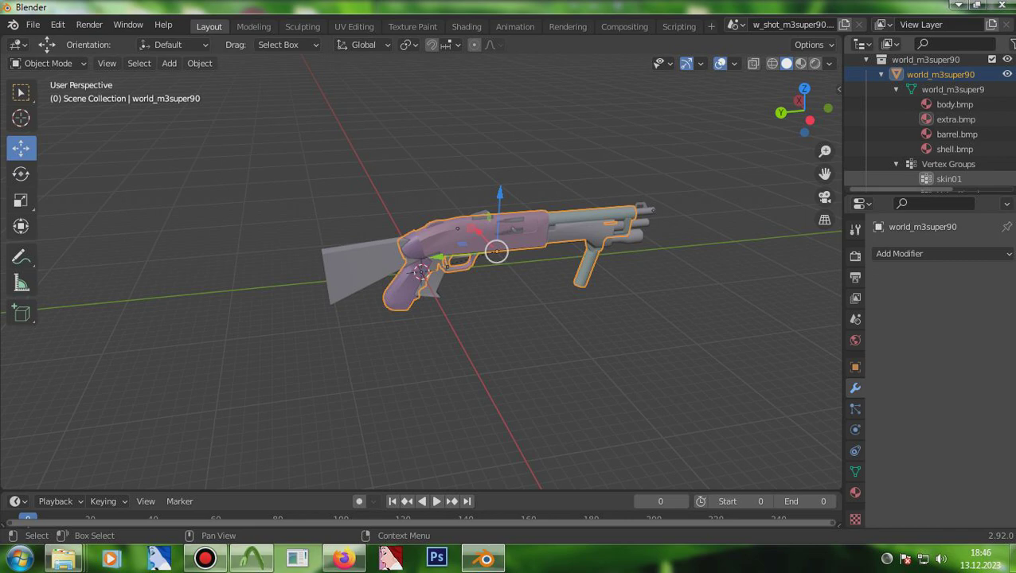
click(949, 179)
click(948, 164)
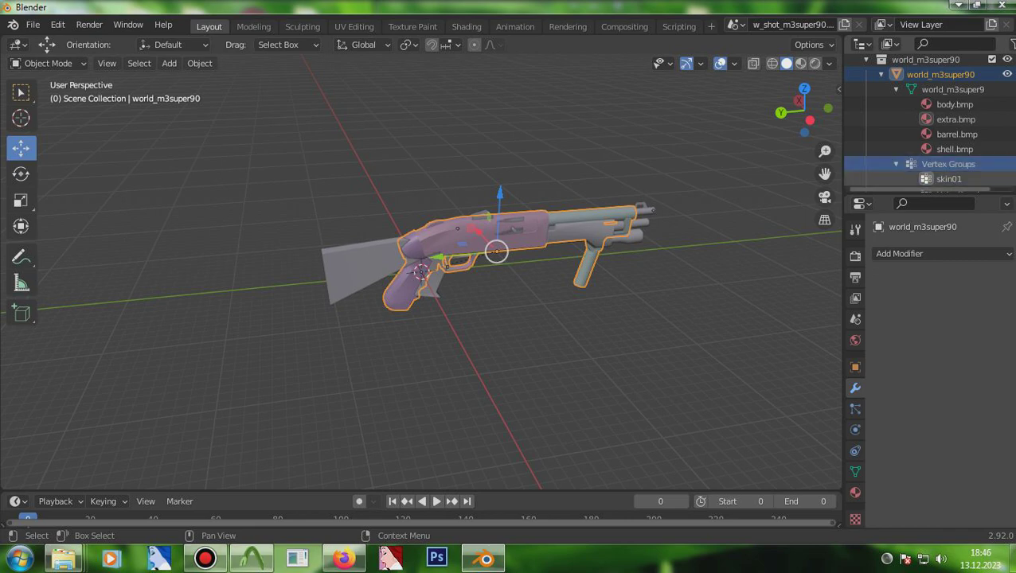
click(949, 179)
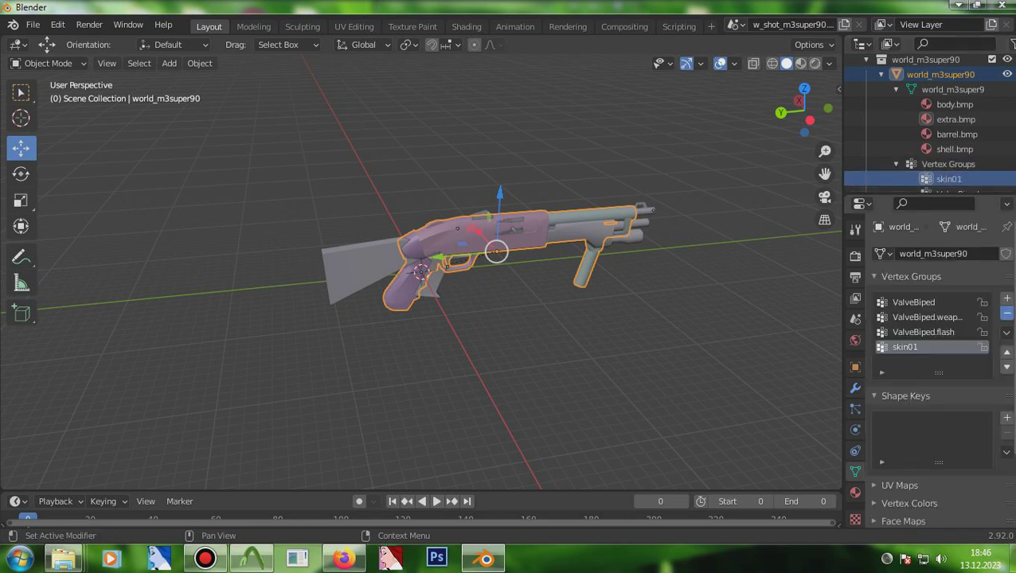
click(1008, 314)
click(1007, 314)
click(1007, 314)
click(1007, 313)
click(947, 188)
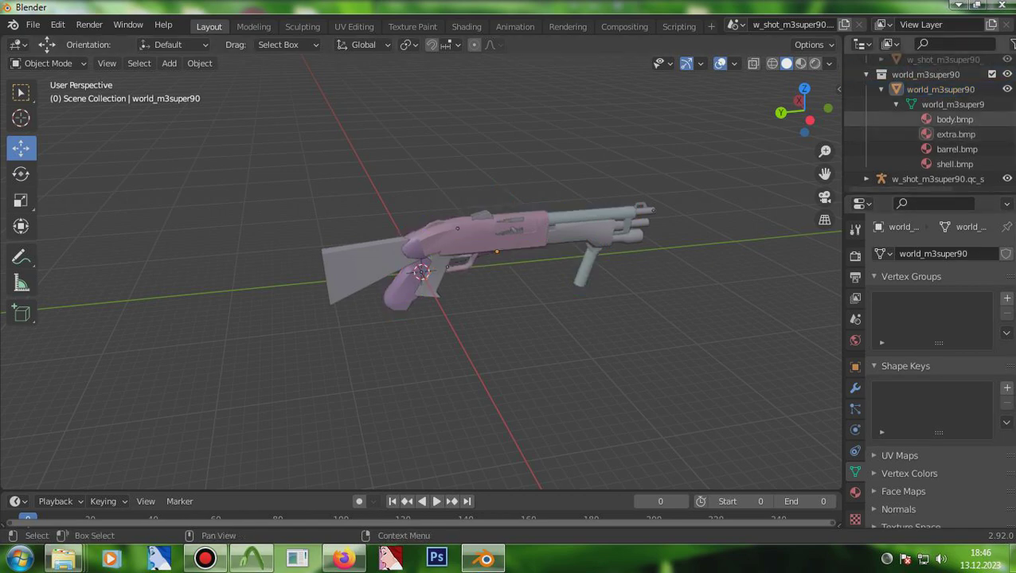
click(949, 104)
scroll(947, 105, up, 3)
click(882, 93)
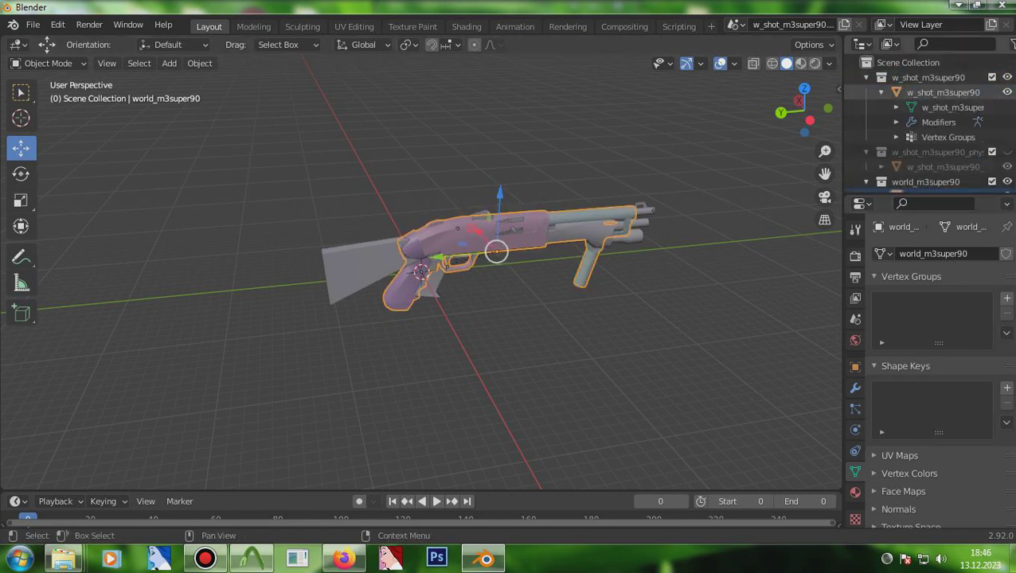
ctrl+click(949, 107)
scroll(949, 132, down, 3)
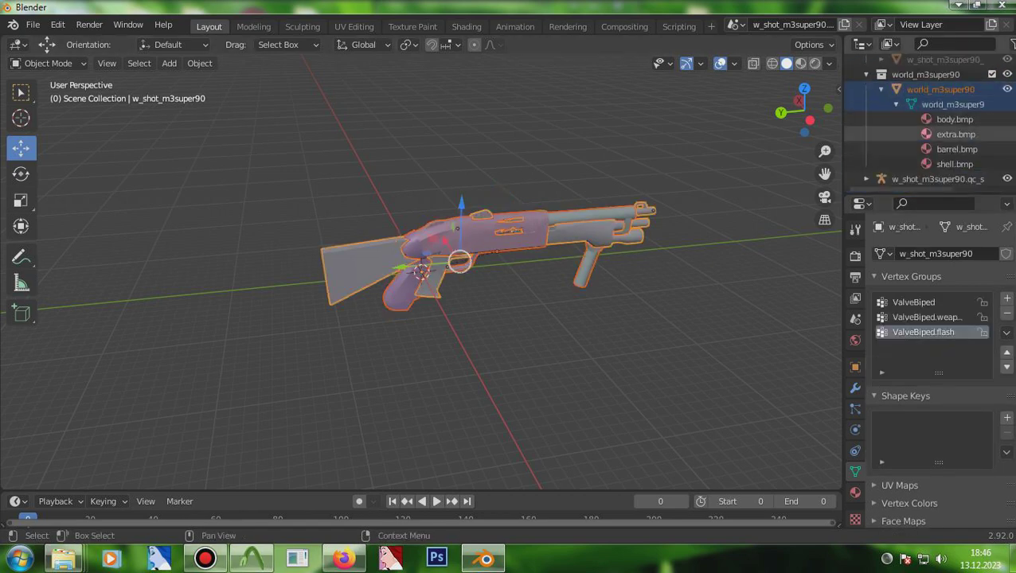
click(949, 104)
scroll(947, 104, up, 3)
ctrl+click(946, 92)
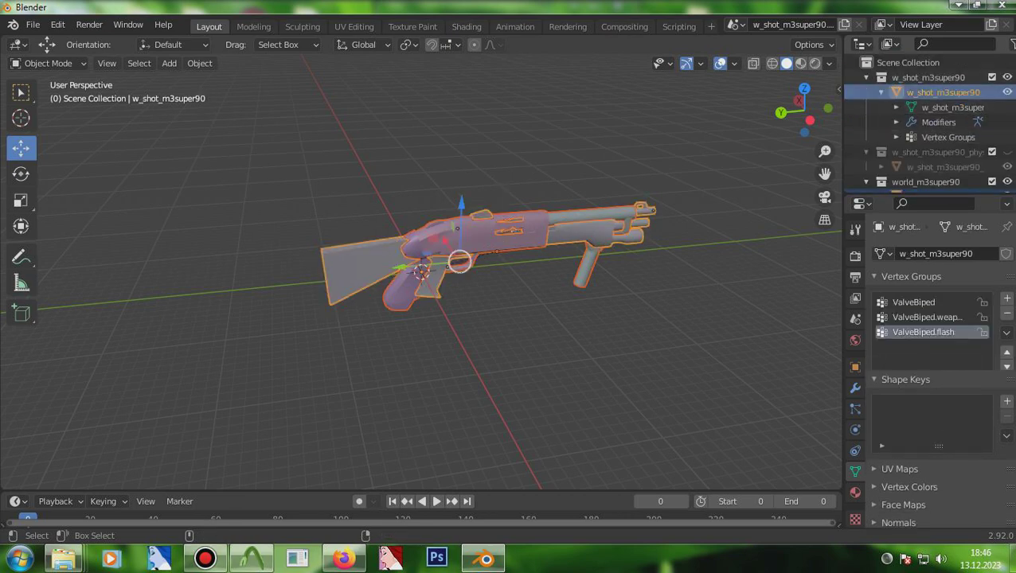
click(949, 106)
scroll(949, 107, down, 3)
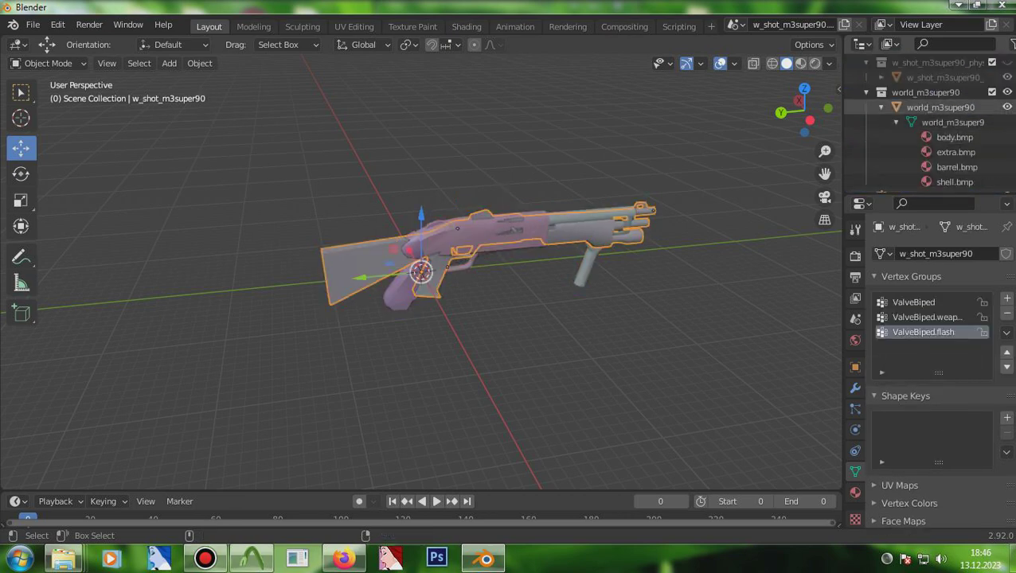
ctrl+click(941, 107)
scroll(948, 124, down, 1)
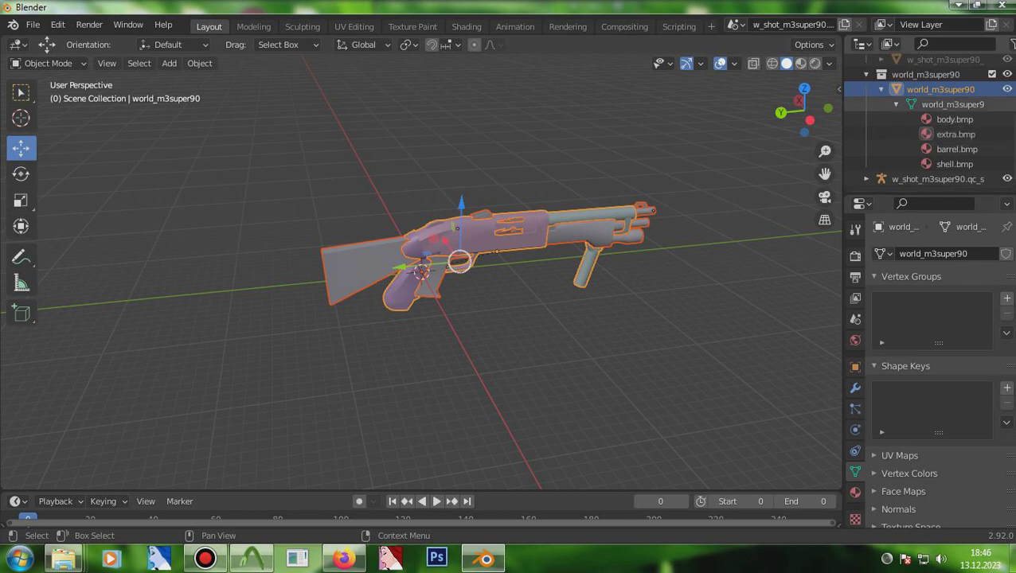
- Join world_m3super90 into the w_shot_m3super90 object and delete the emptied world_m3super90 collection
click(949, 105)
scroll(947, 119, up, 4)
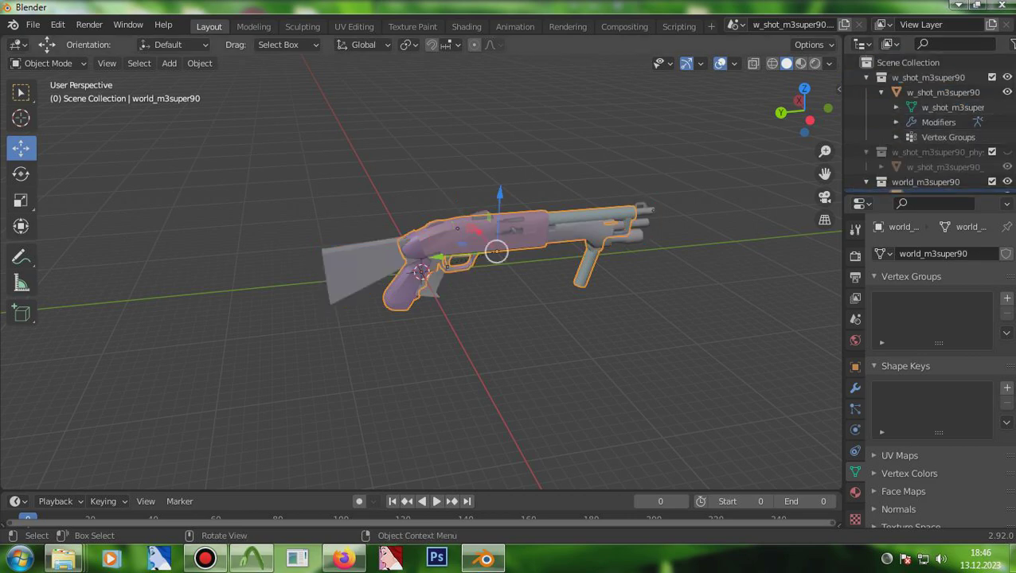
click(895, 107)
click(947, 107)
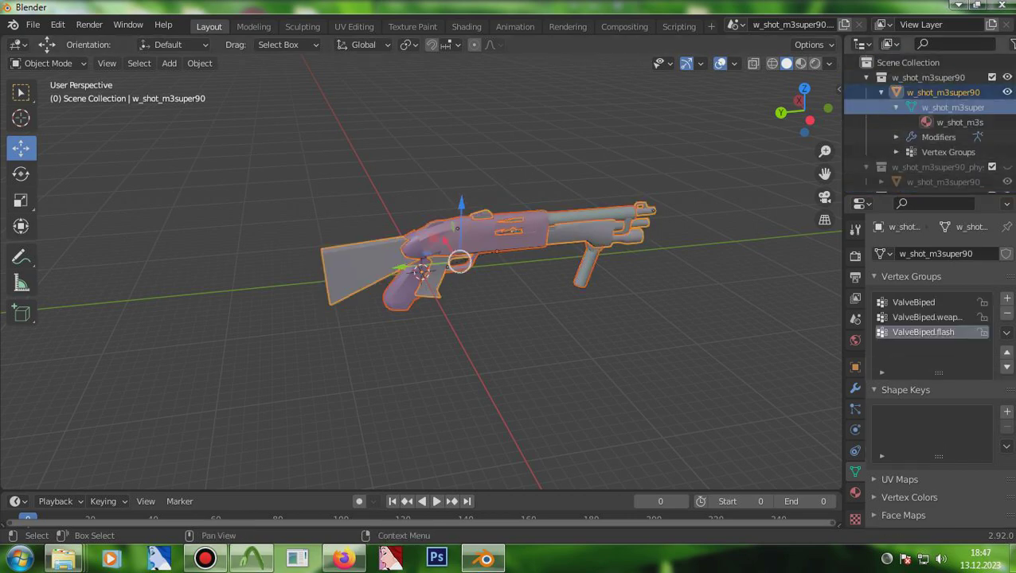
key(F3)
text(ош)
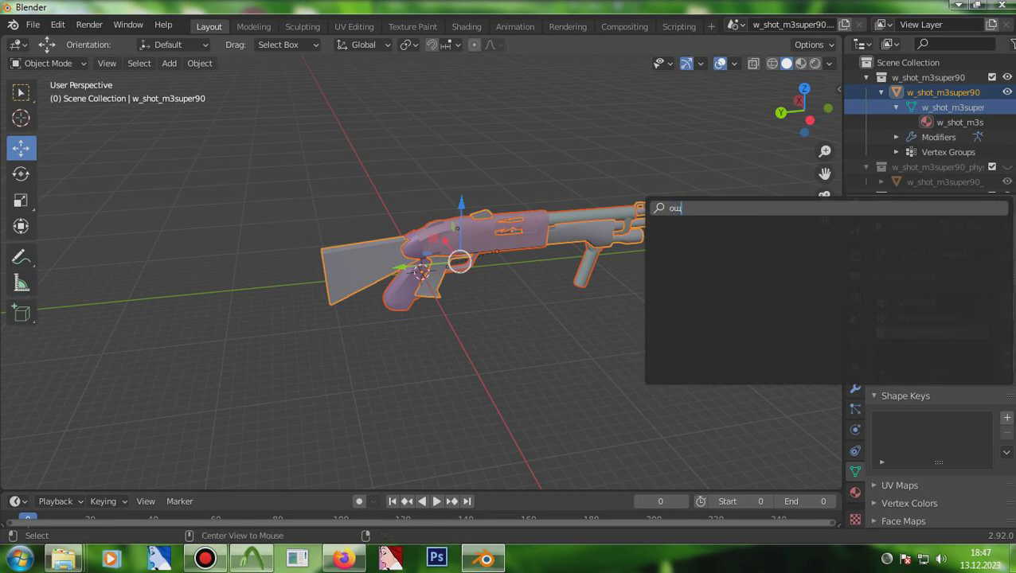
key(BackSpace)
key(BackSpace)
key(alt+shift)
text(jo)
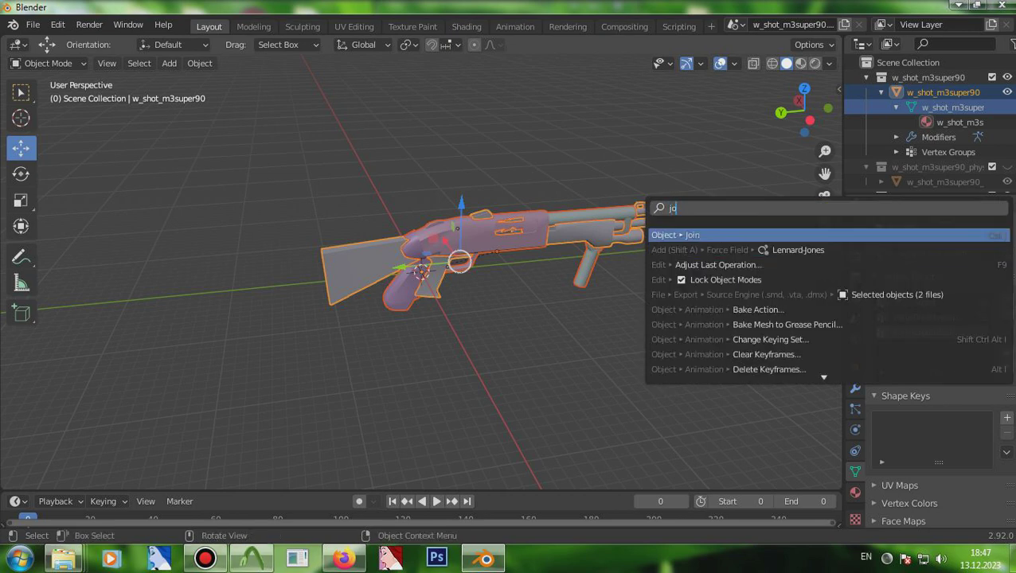
key(Return)
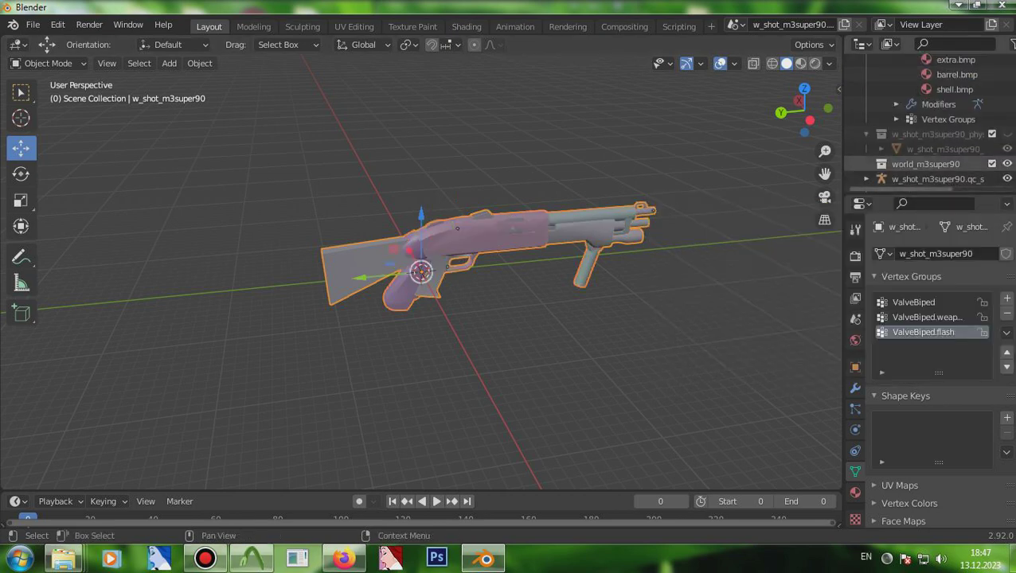
click(926, 164)
key(Delete)
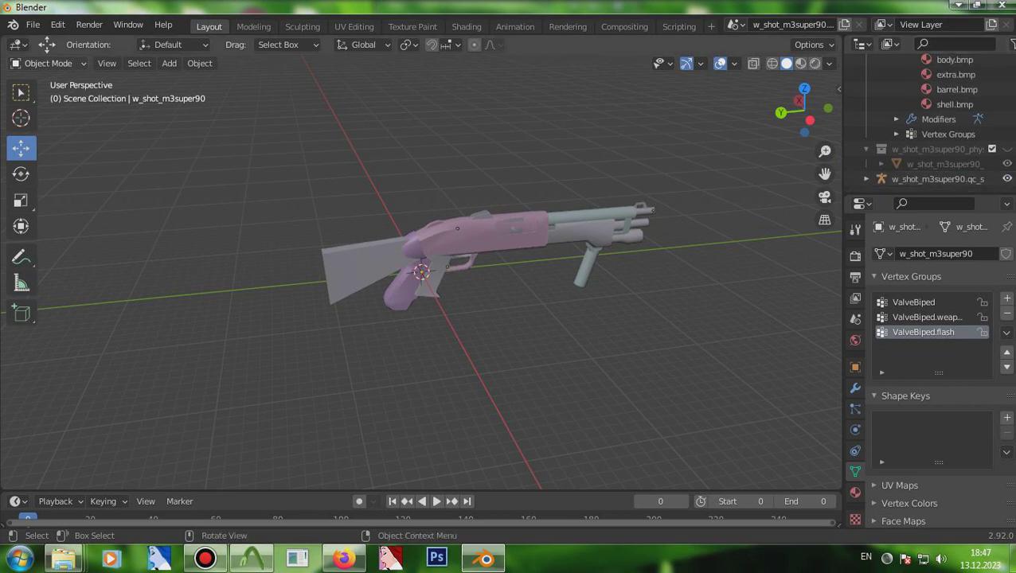
- In Edit Mode, delete all vertices of the joined mesh that use the w_shot_m3super90 material, removing the original shotgun
click(47, 63)
click(45, 95)
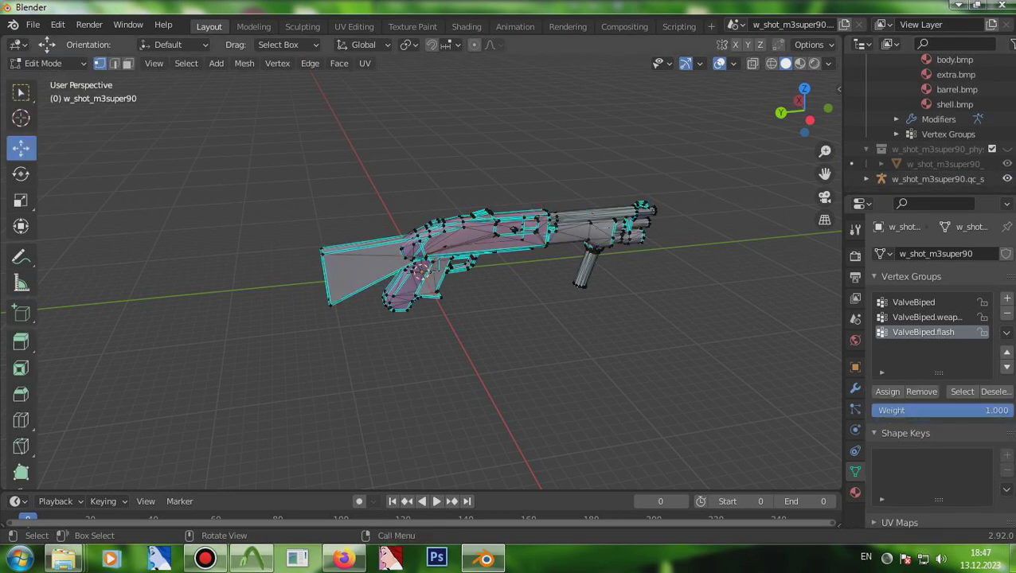
click(855, 492)
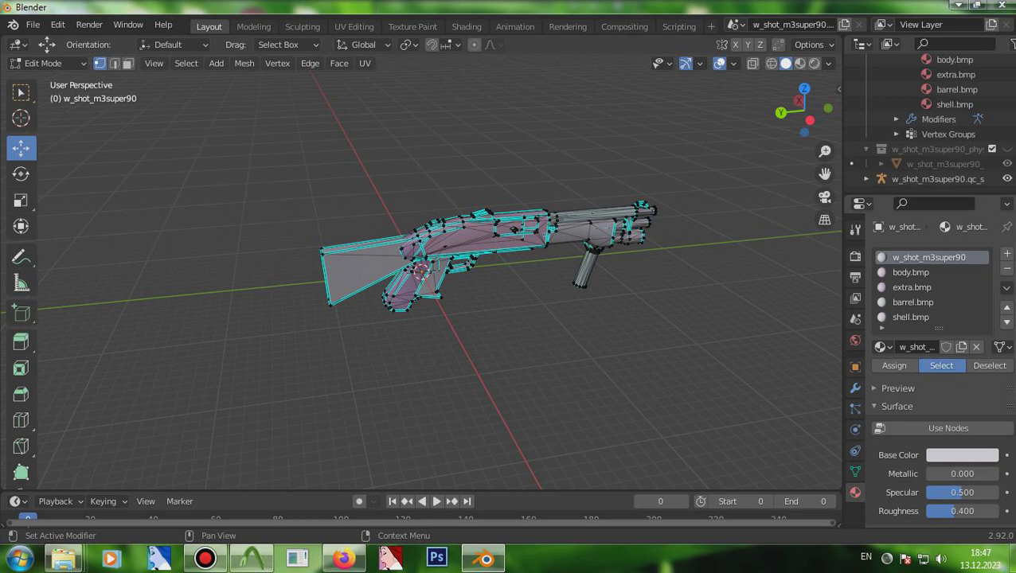
click(941, 365)
key(x)
click(477, 300)
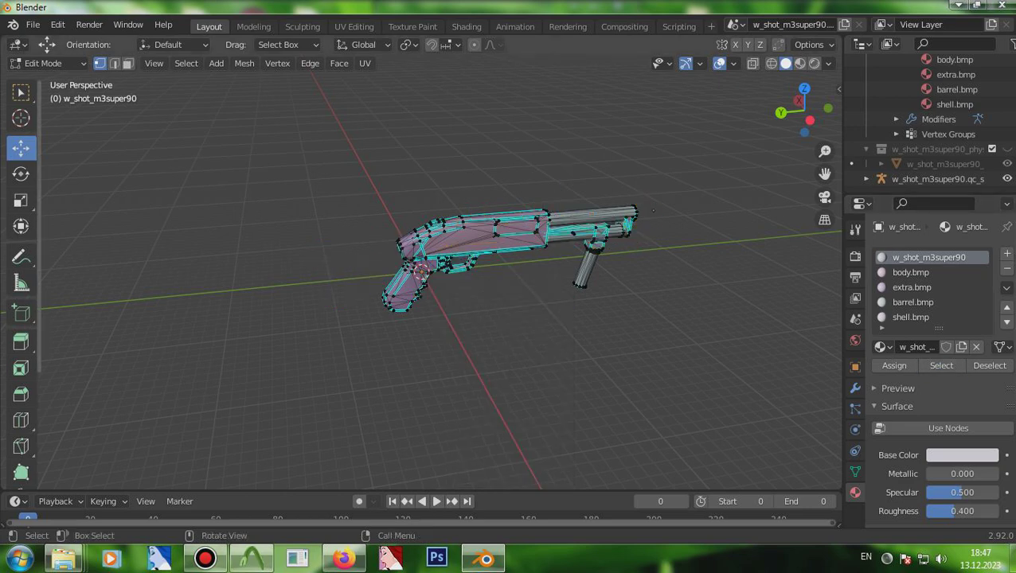
click(45, 63)
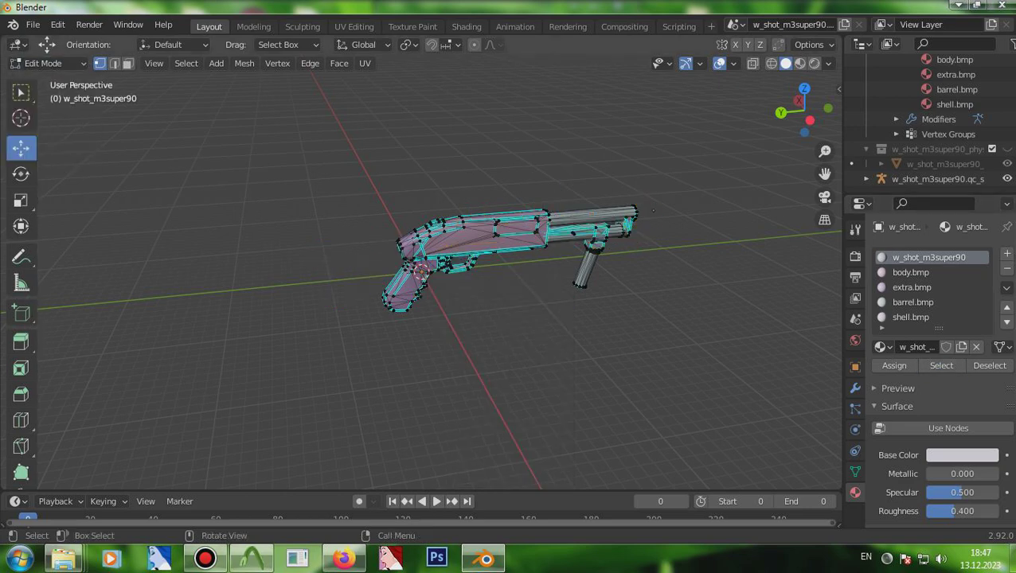
- Select all mesh vertices that use the body.bmp, extra.bmp, barrel.bmp and shell.bmp materials
click(910, 272)
click(941, 366)
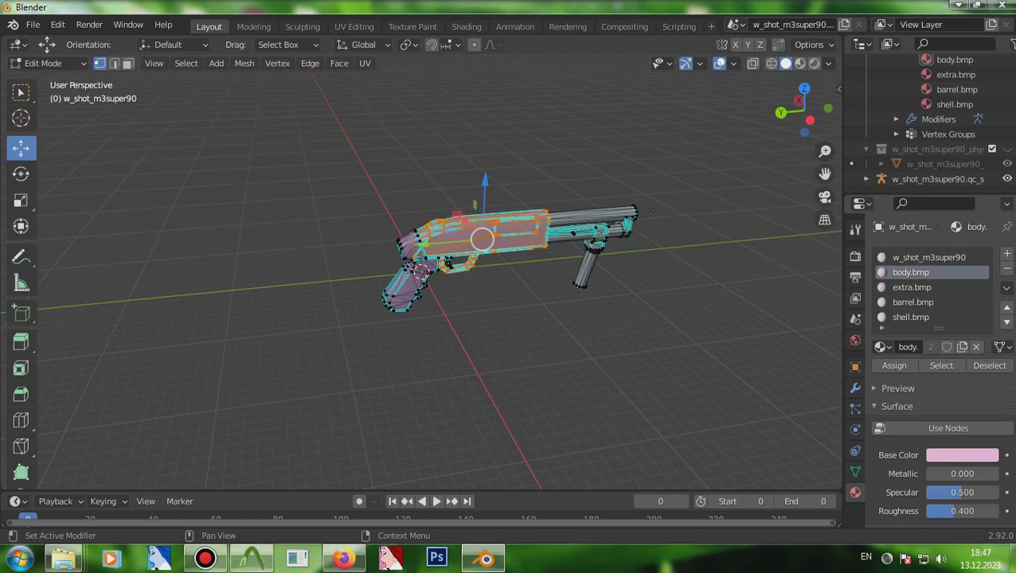
click(912, 288)
click(941, 366)
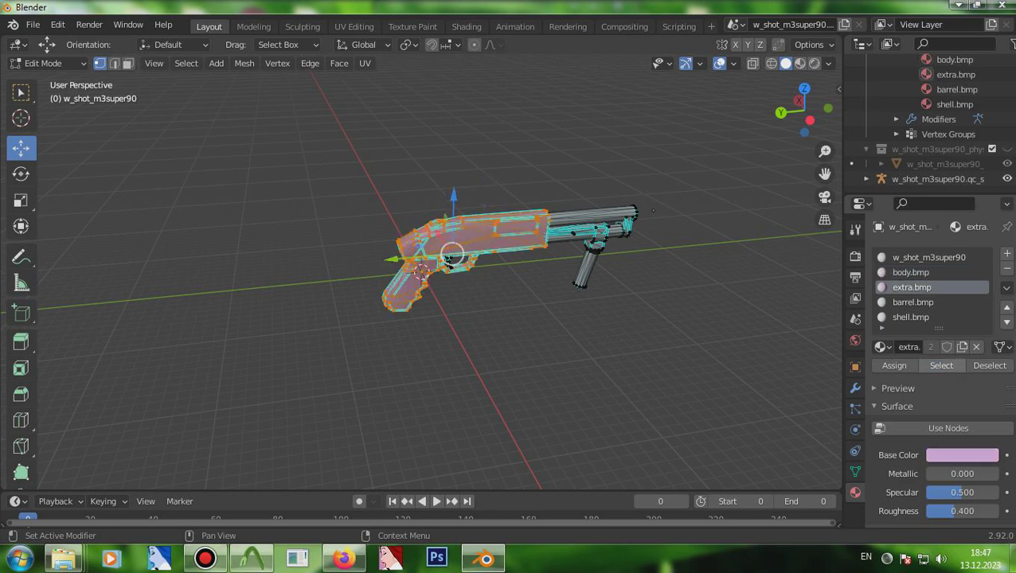
click(913, 303)
scroll(912, 303, down, 2)
click(941, 306)
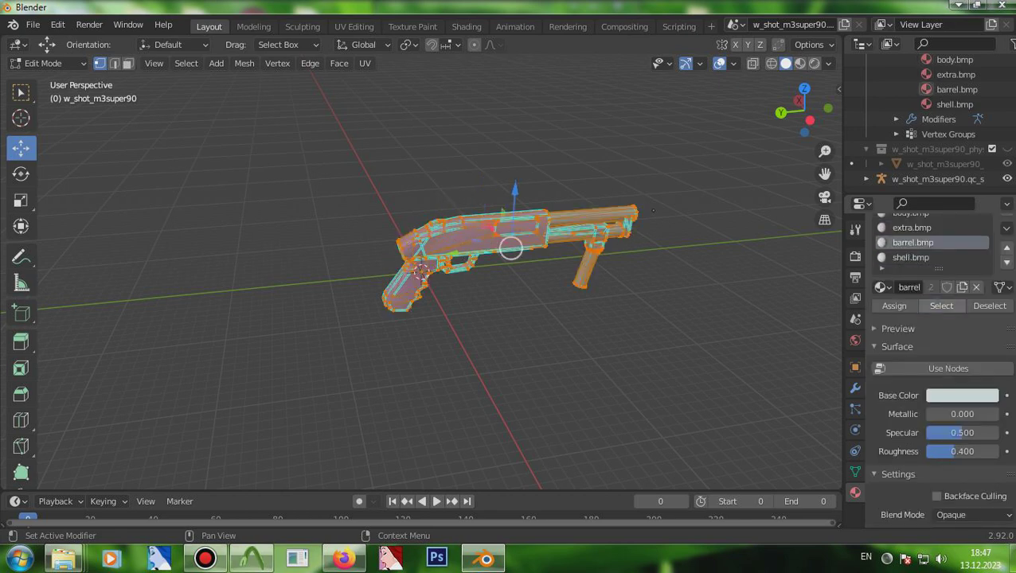
scroll(932, 303, up, 2)
click(910, 317)
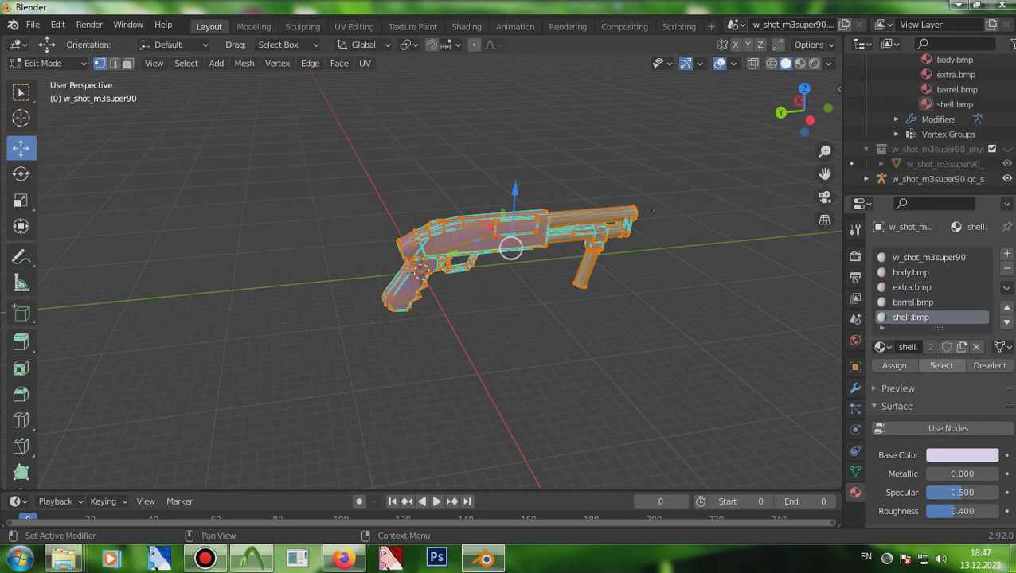
- Assign the selected vertices to the ValveBiped.weap… vertex group, check the group by deselecting and reselecting it, and return to Object Mode
click(855, 471)
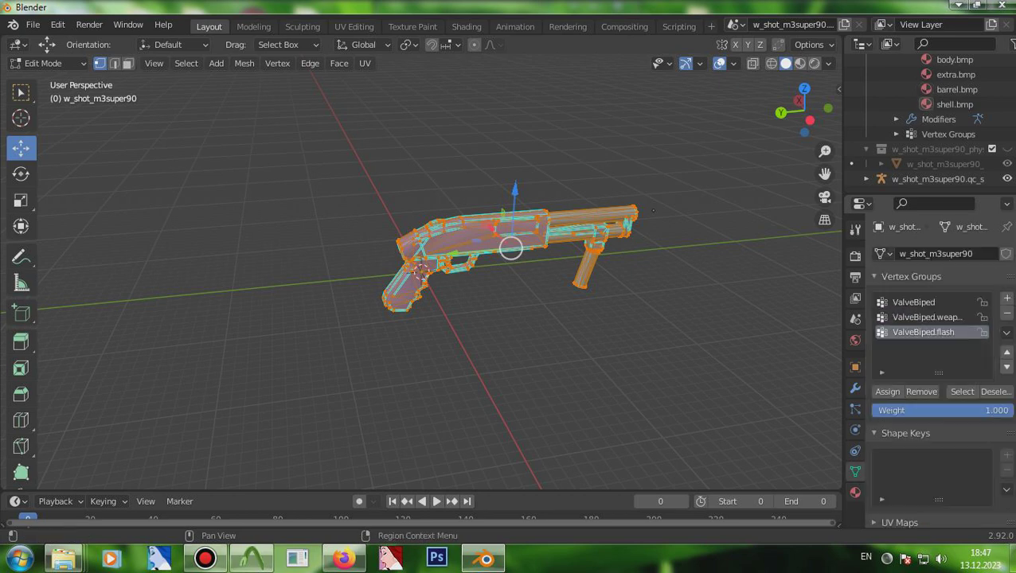
click(927, 317)
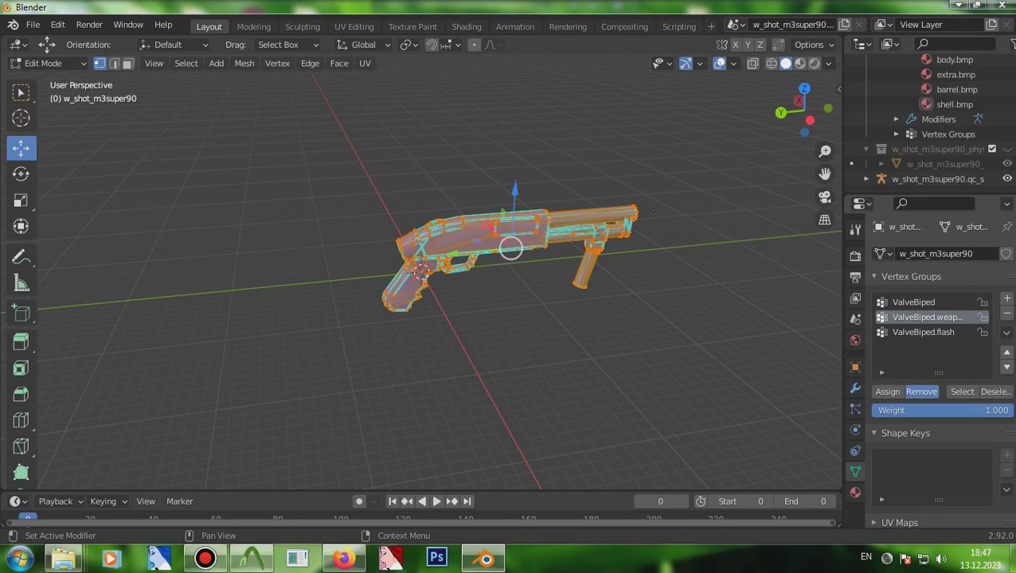
click(996, 392)
click(962, 391)
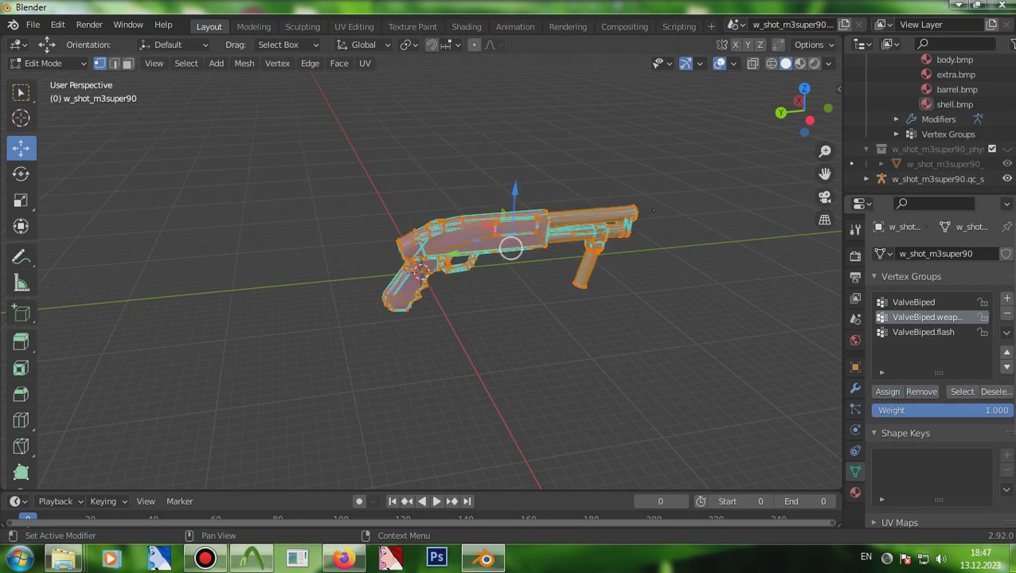
click(995, 392)
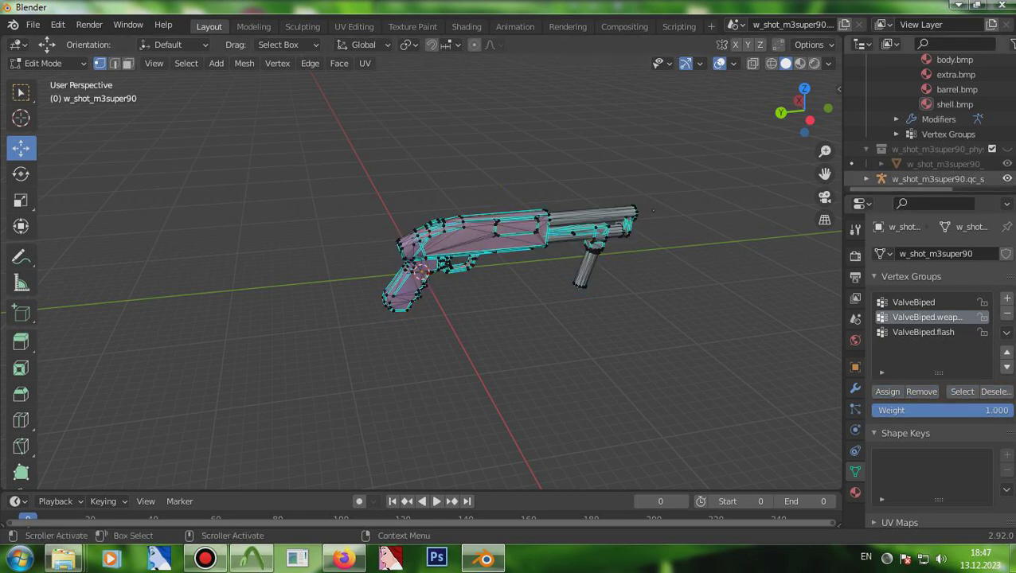
click(45, 63)
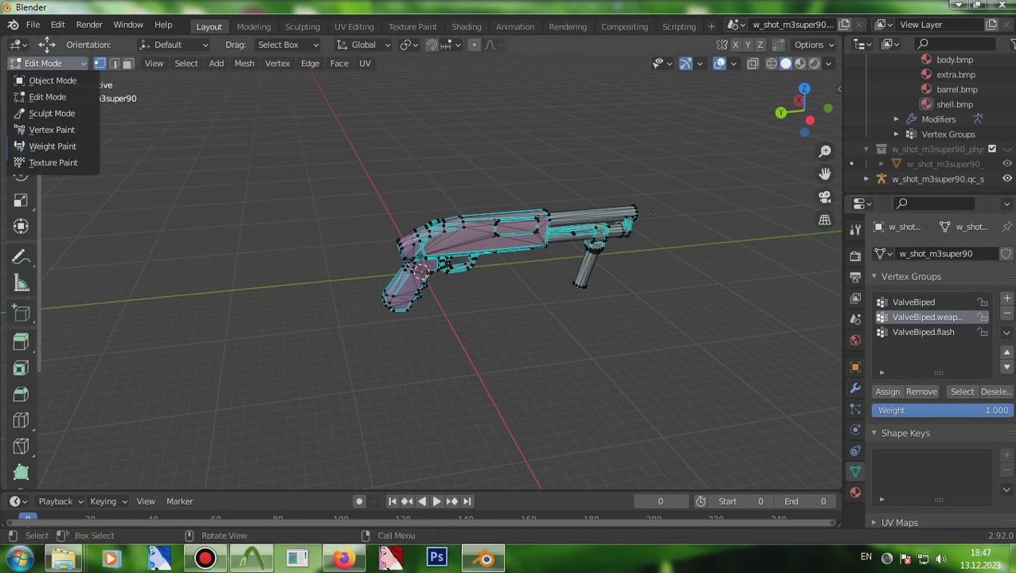
click(52, 80)
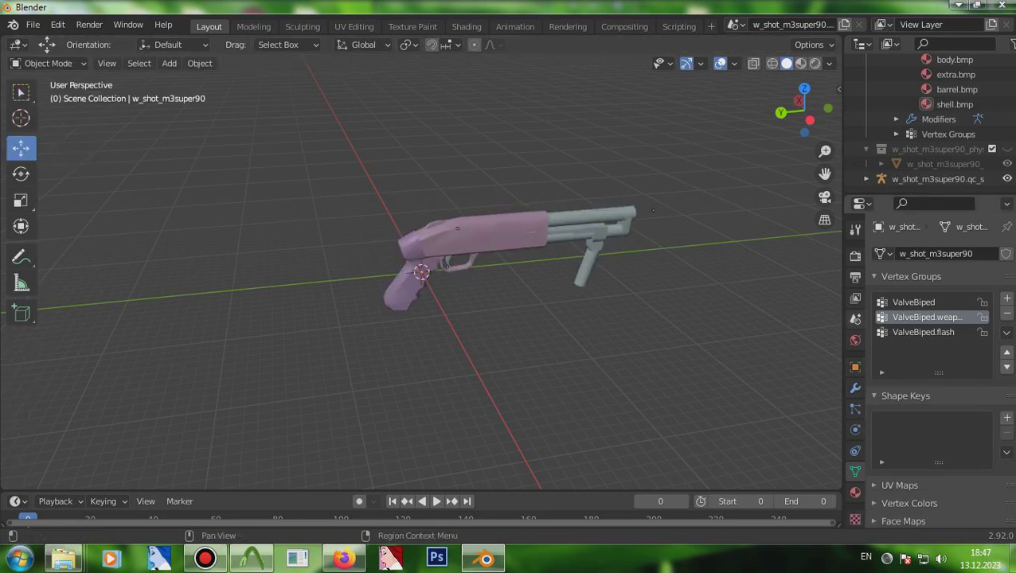
- Set the Source Engine export path to the Documents folder and export w_shot_m3super90.smd
click(855, 319)
click(923, 422)
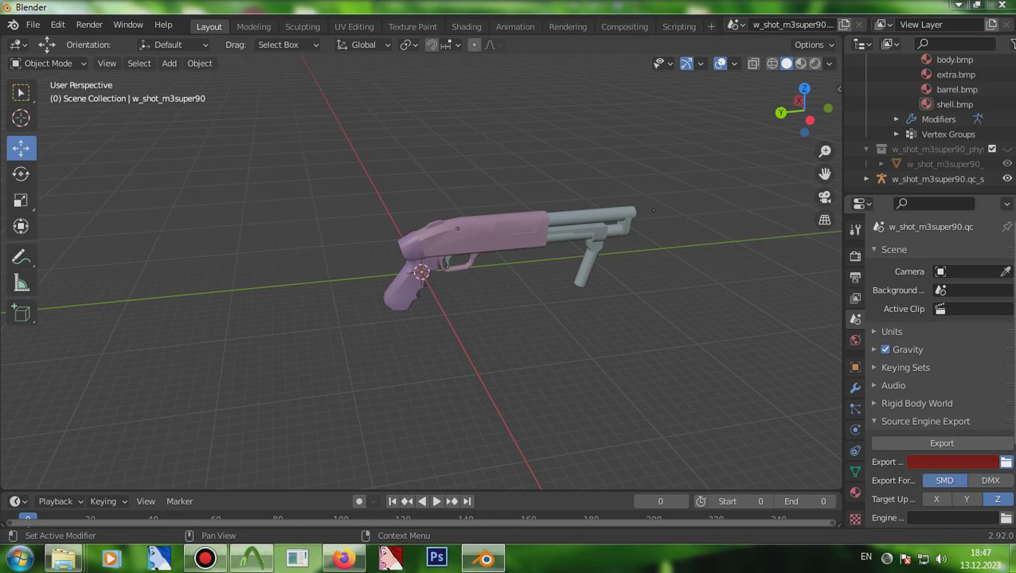
click(1006, 462)
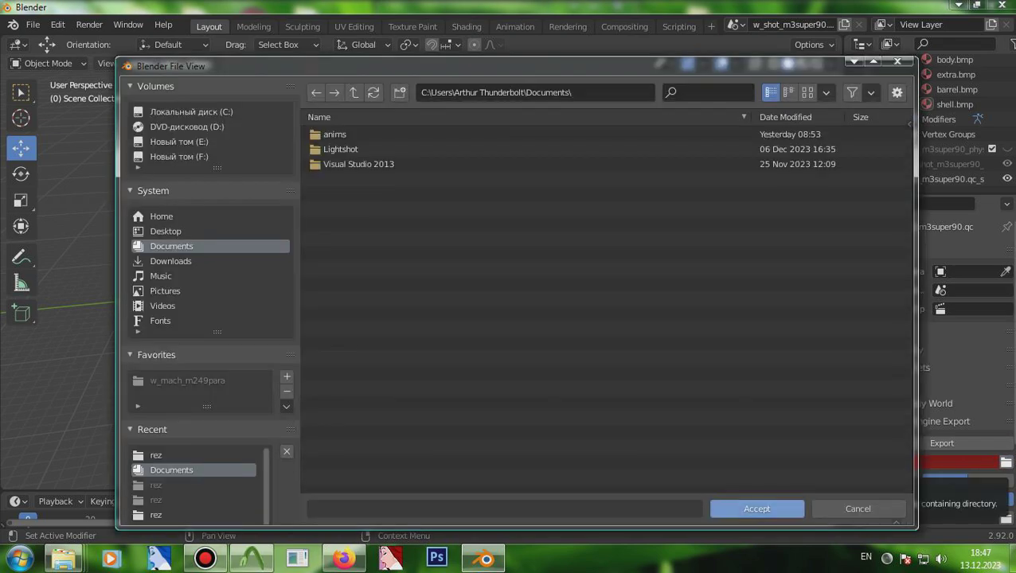
click(756, 520)
click(942, 442)
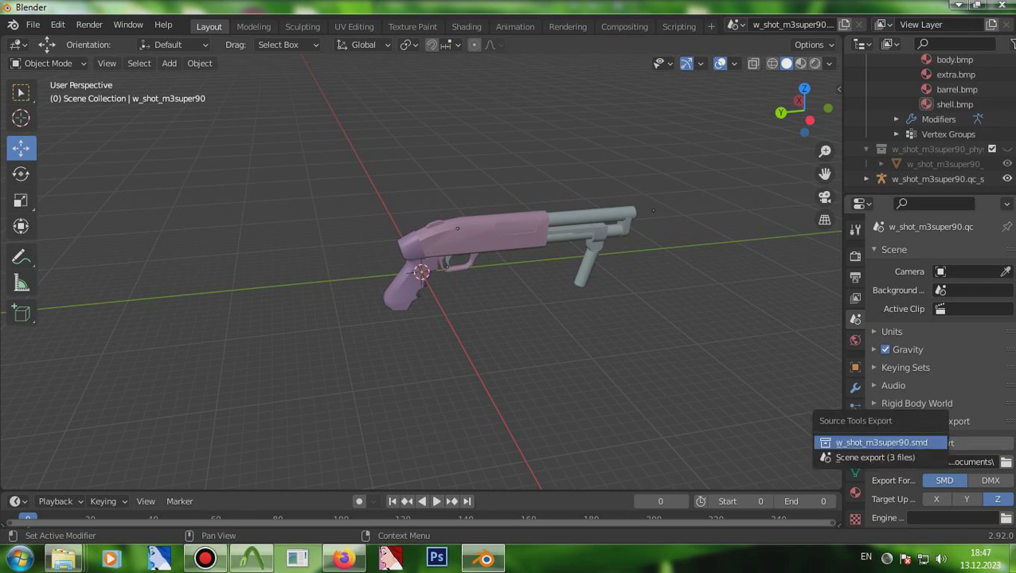
click(942, 443)
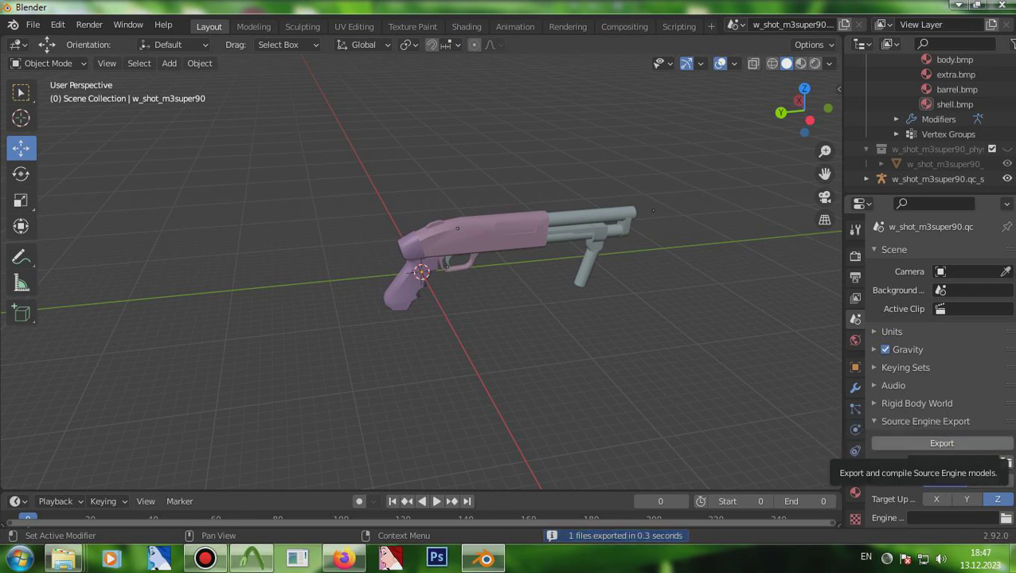
scroll(927, 152, up, 5)
scroll(928, 151, down, 5)
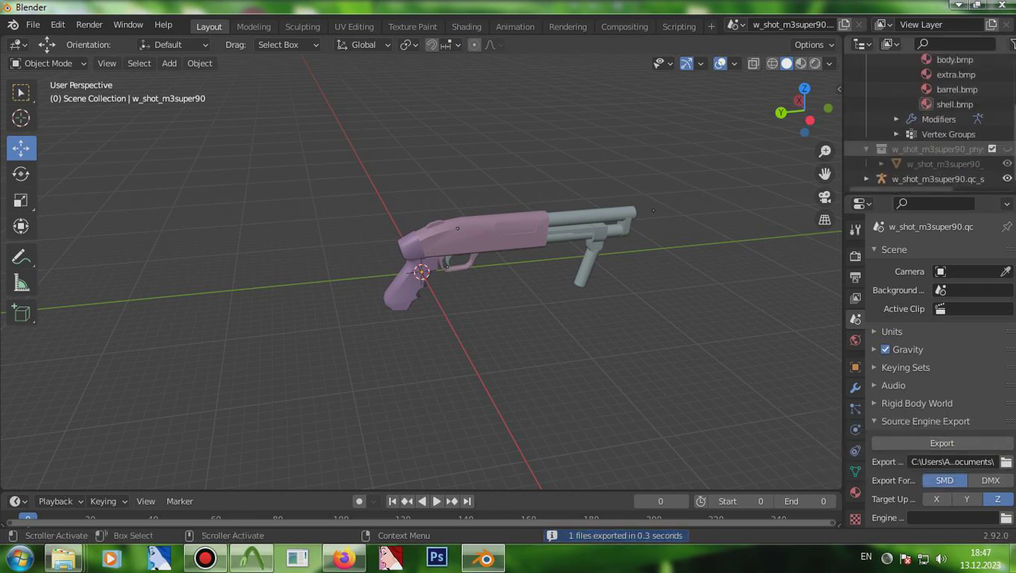
- Unhide the w_shot_m3super90_physics collision mesh, scale it down to about 0.9, shrink it further along Y, and shift it along Y over the Serbu
click(1007, 149)
click(938, 149)
click(549, 239)
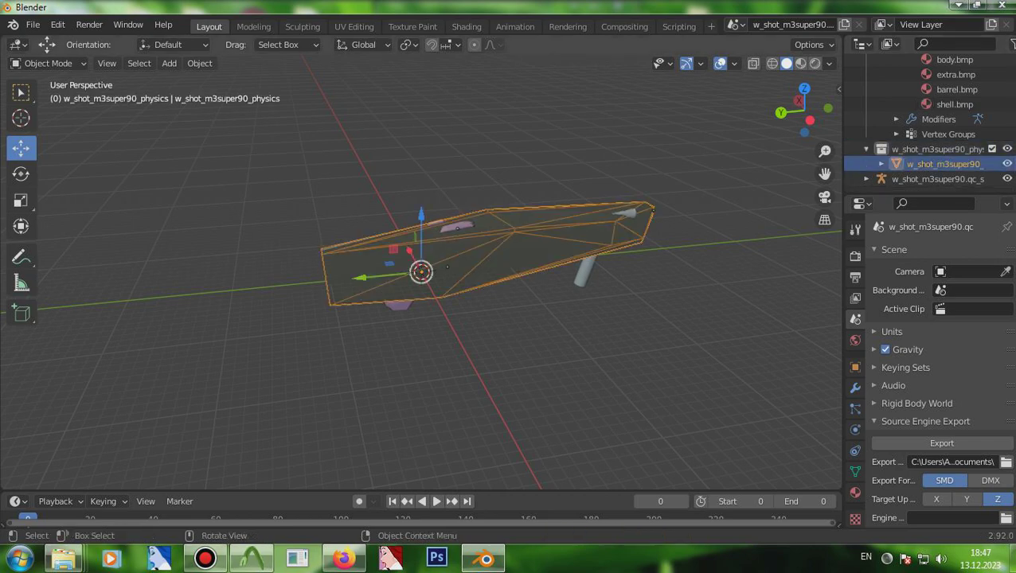
click(21, 199)
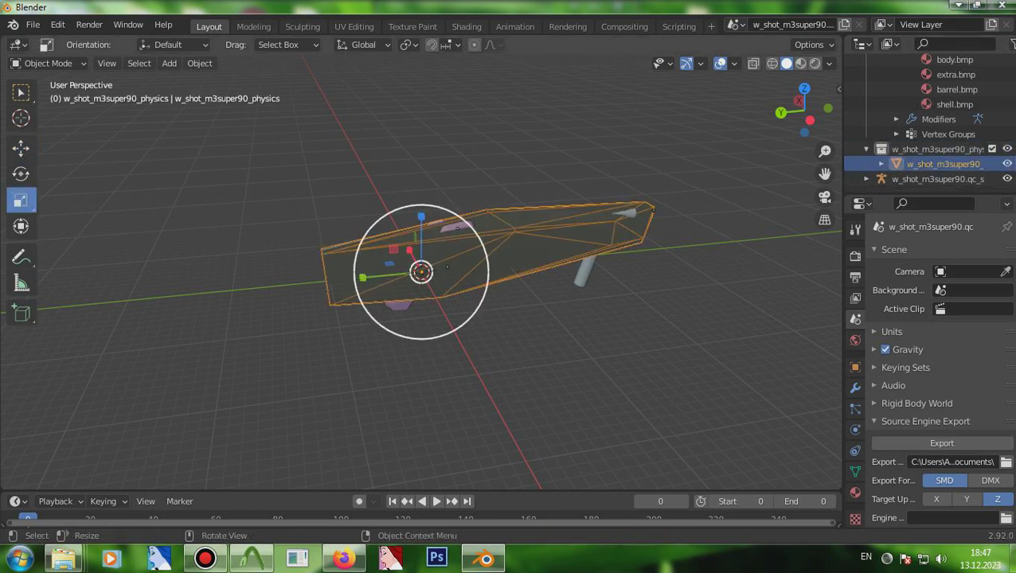
key(s)
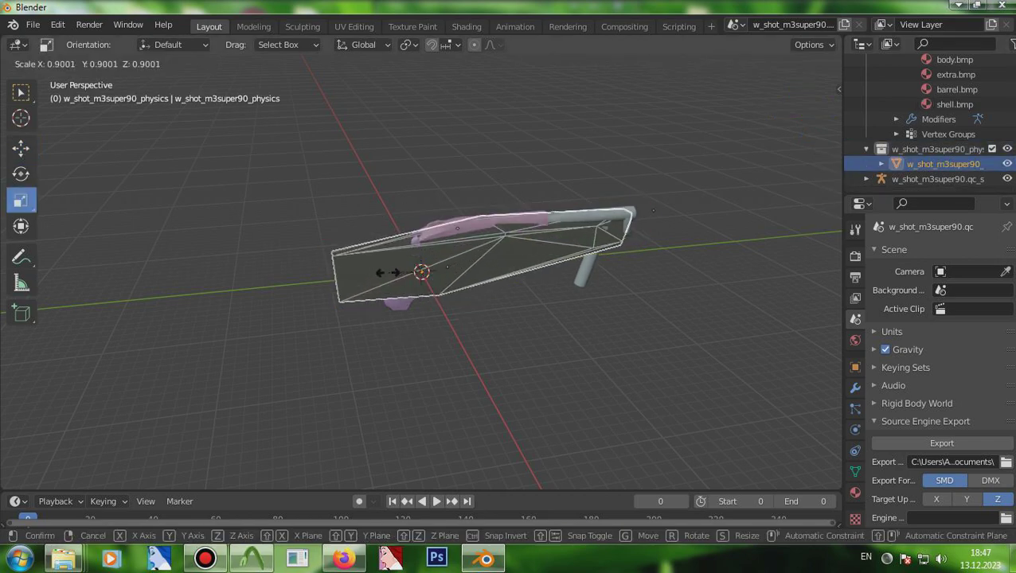
click(388, 273)
key(s)
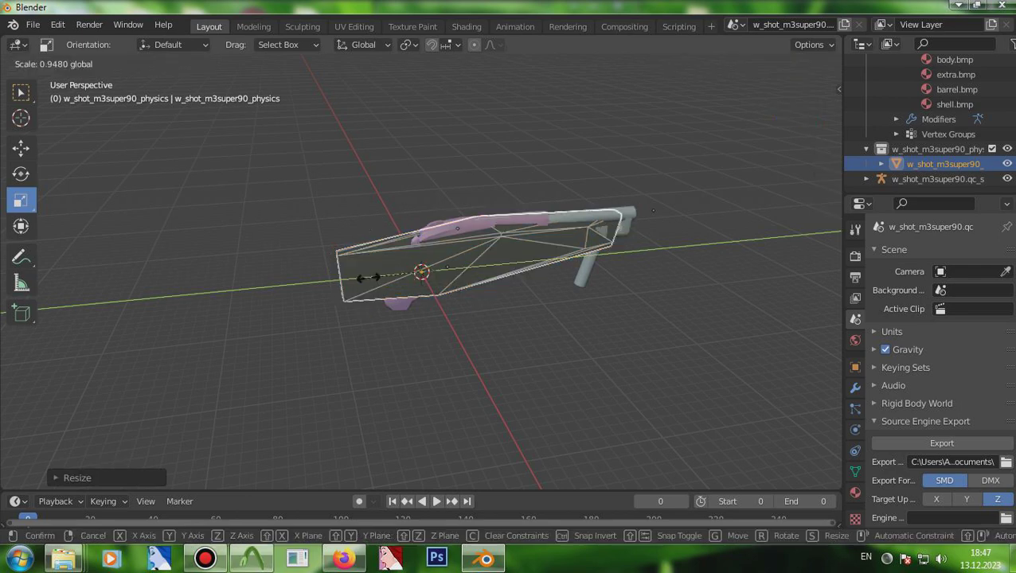
click(363, 278)
click(24, 144)
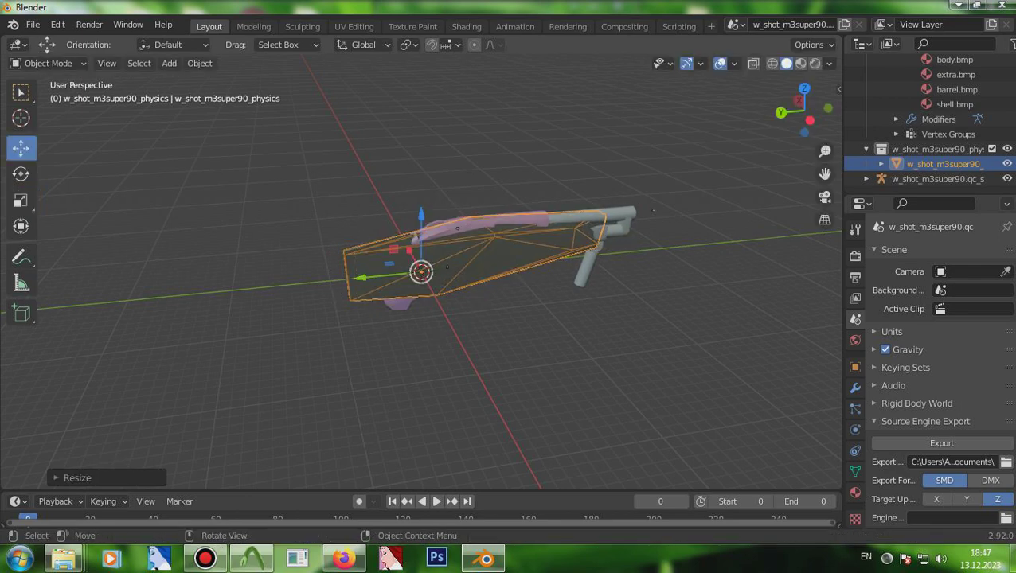
drag(362, 278, 405, 273)
- Export w_shot_m3super90_physics.smd and close Blender without saving the scene
click(916, 442)
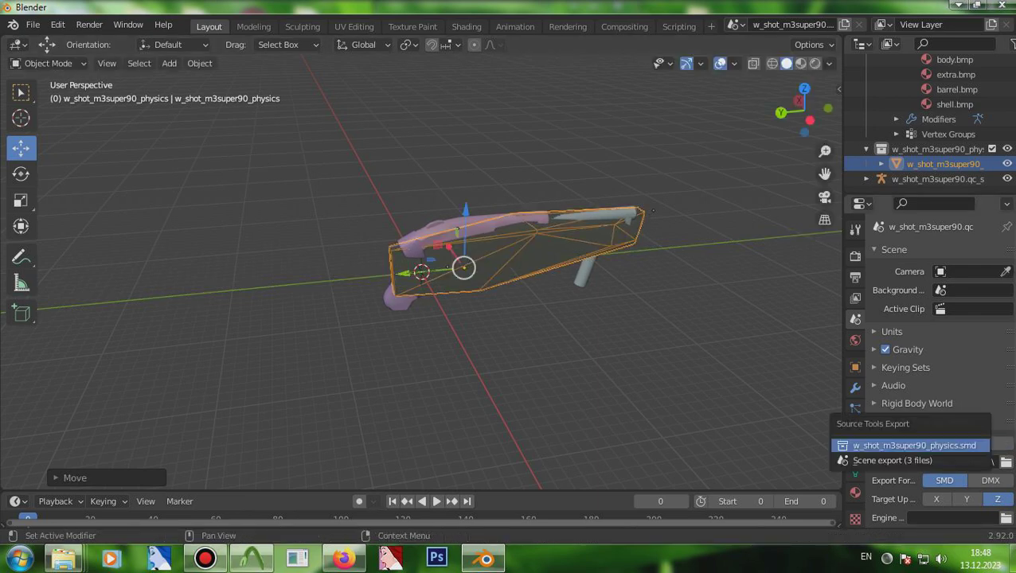
click(916, 445)
click(1002, 5)
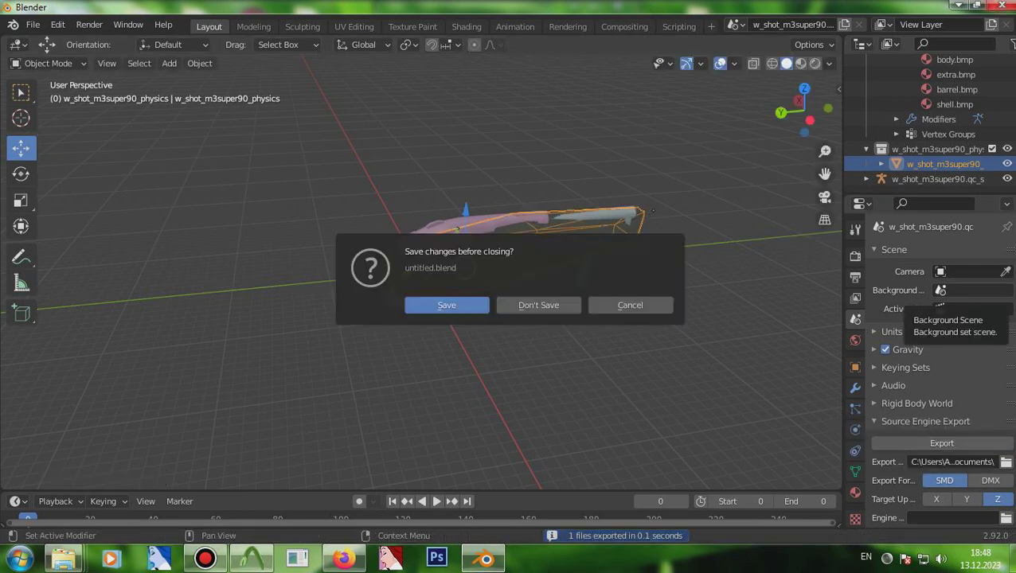
click(539, 306)
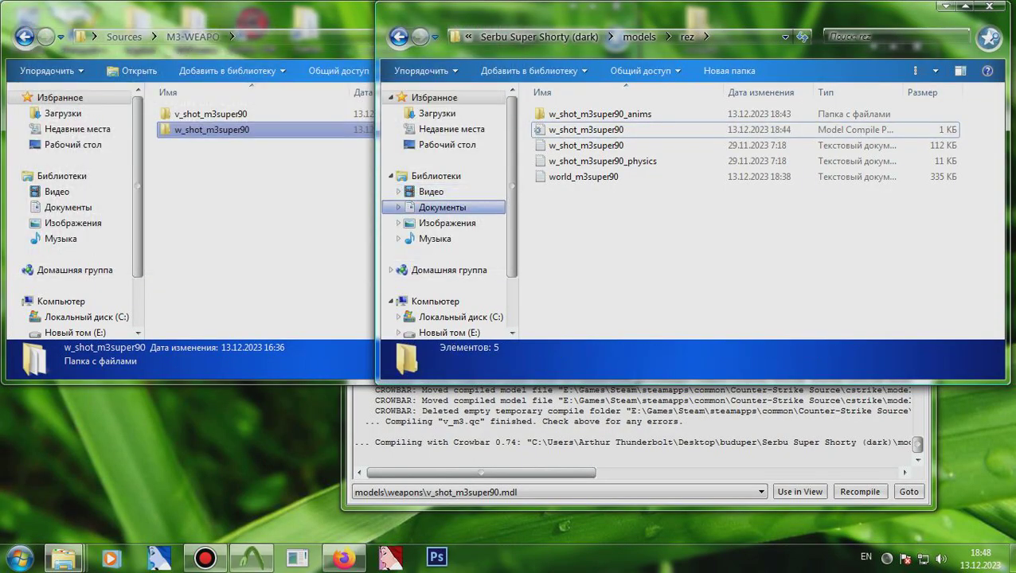
- Move the exported w_shot_m3super90 and w_shot_m3super90_physics files from Documents into the rez folder, replacing both existing files
click(446, 207)
click(625, 227)
ctrl+click(800, 183)
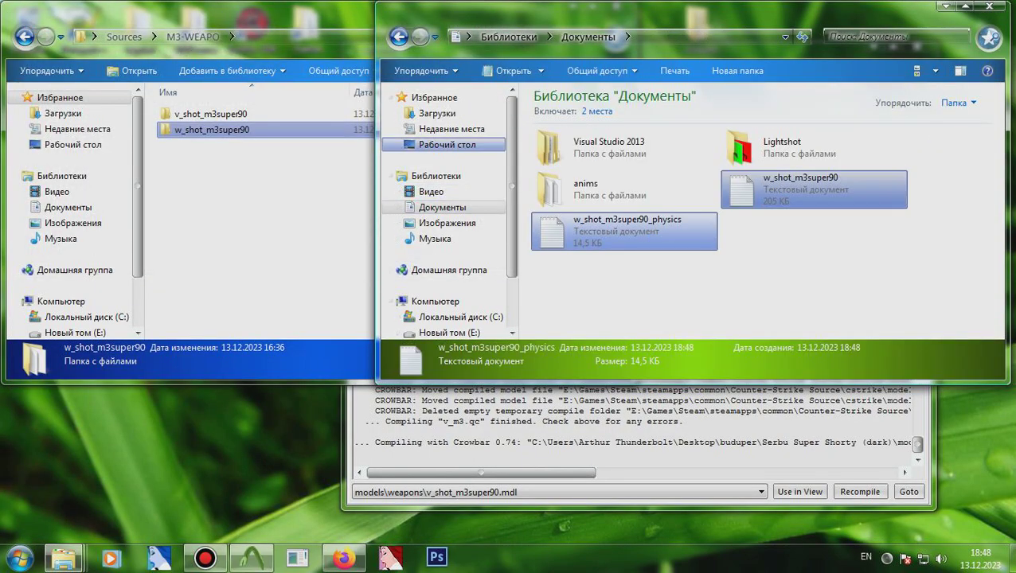
click(398, 37)
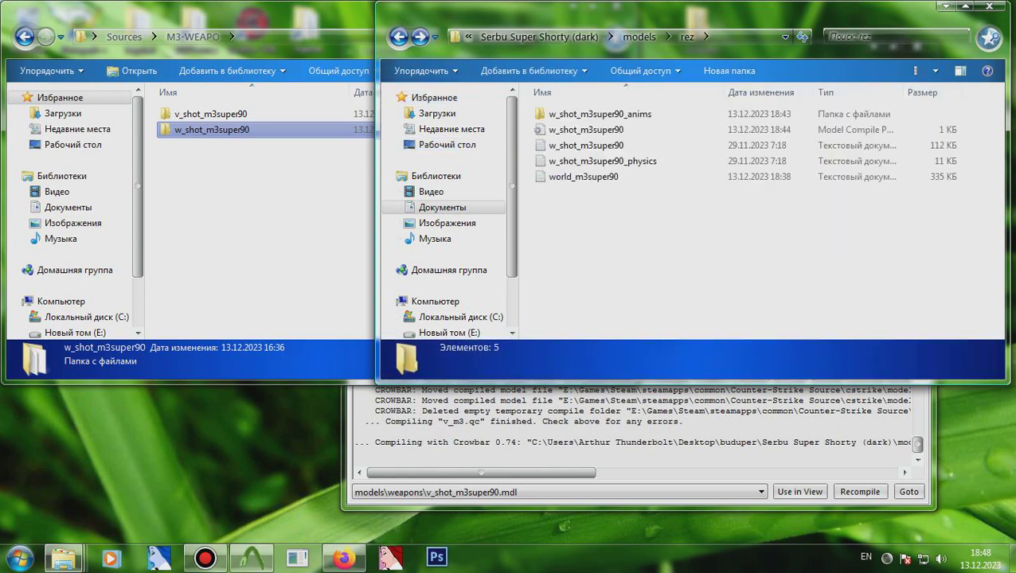
key(ctrl+v)
click(361, 449)
click(585, 177)
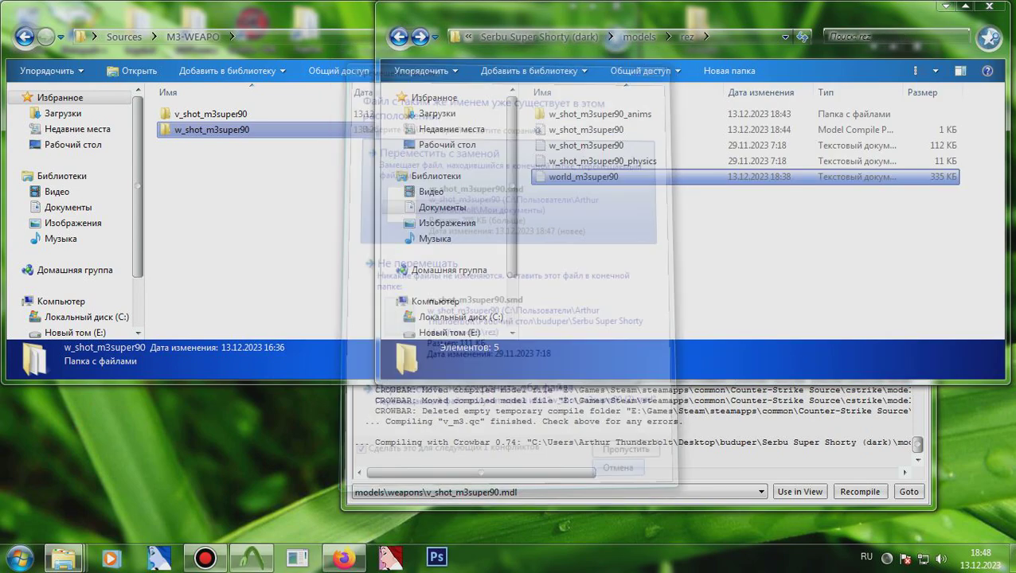
- Copy the rez folder path, use it as both QC input and output folder in Crowbar, and compile the world model
click(736, 37)
key(ctrl+c)
click(677, 455)
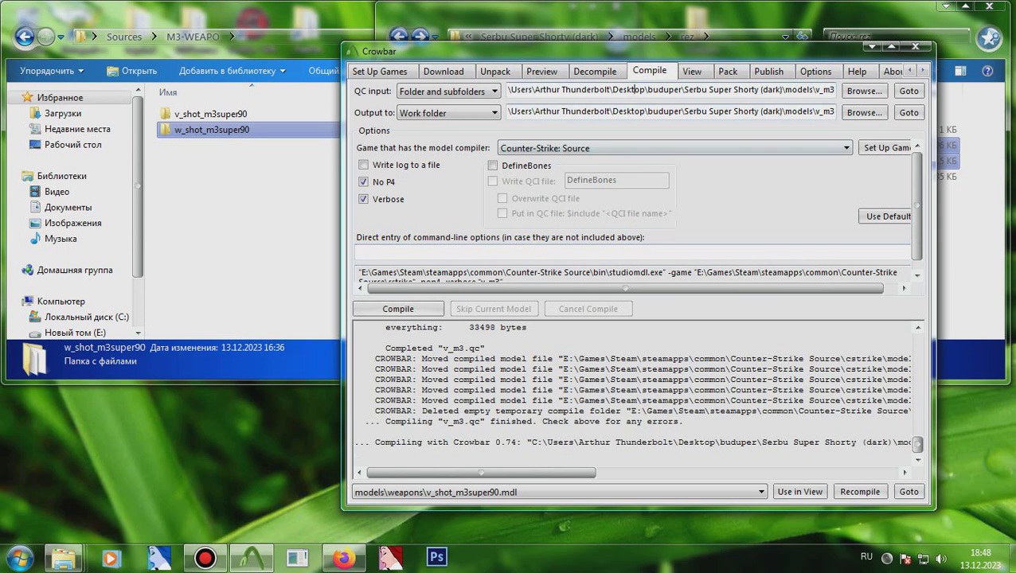
key(ctrl+a)
key(ctrl+v)
click(636, 112)
key(ctrl+a)
key(ctrl+v)
click(398, 309)
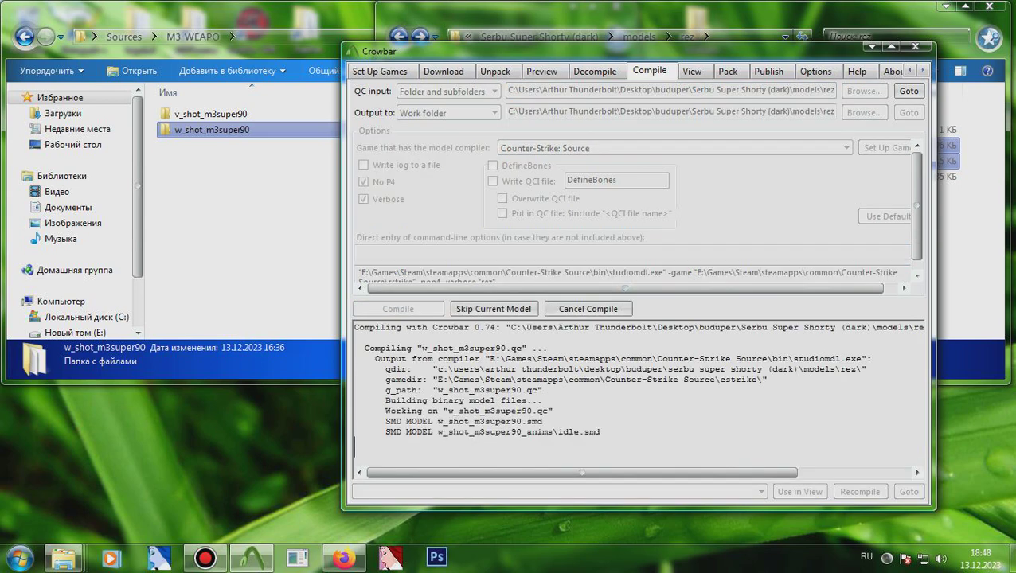
- Move the compiled models folder from rez into the addon folder, merging it with the existing models folder
key(alt+Tab)
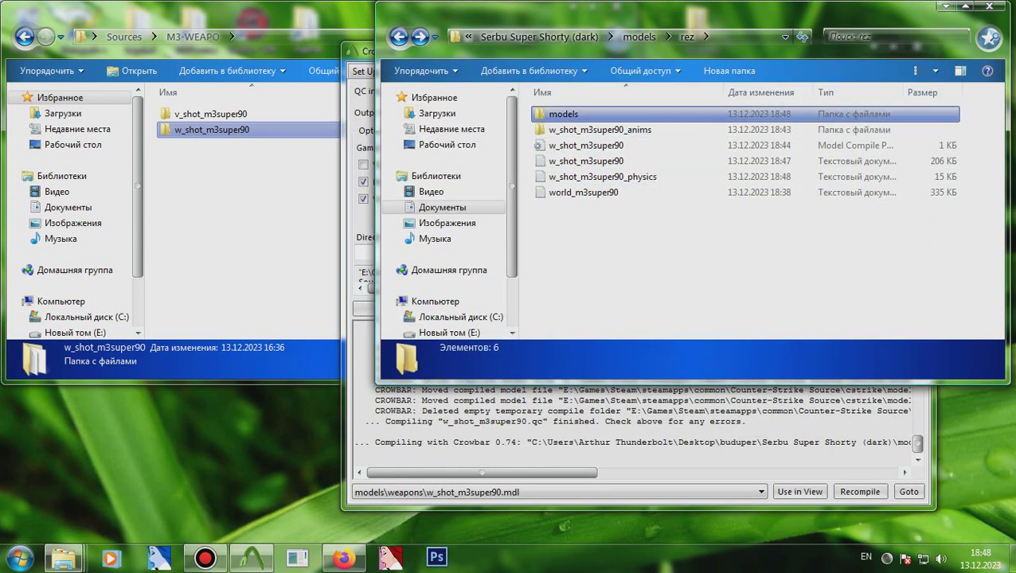
click(549, 37)
double_click(564, 114)
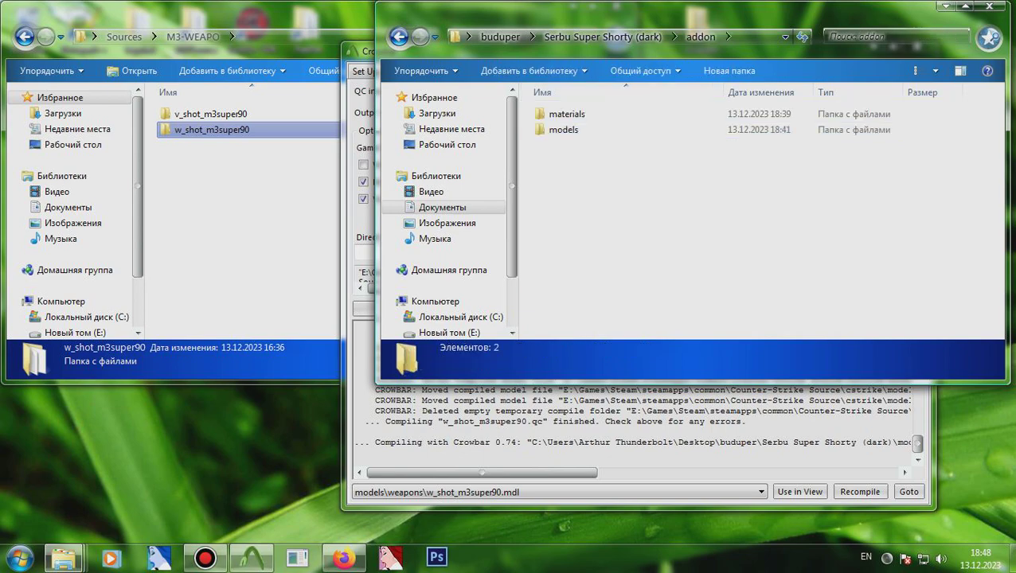
key(ctrl+v)
key(Return)
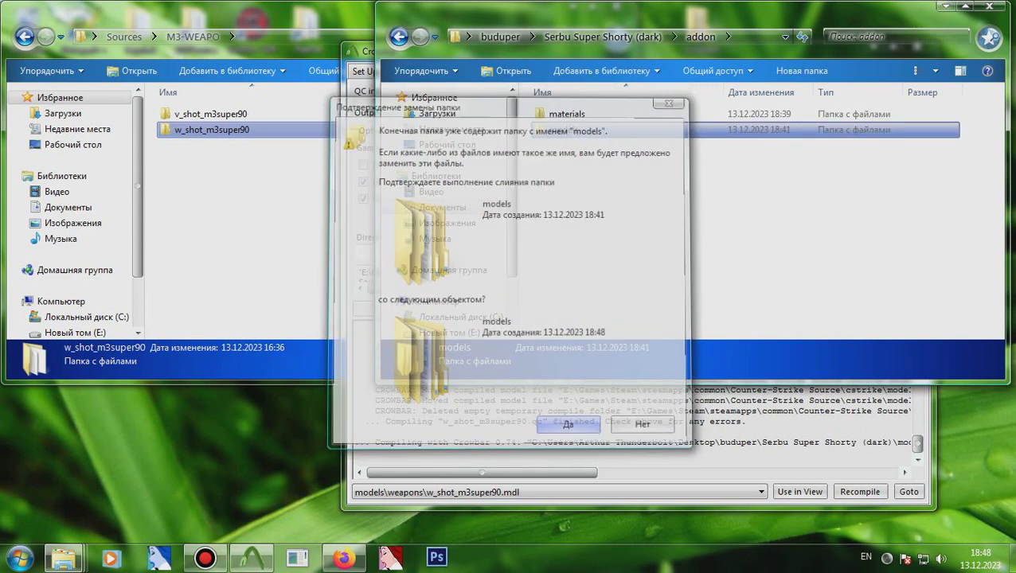
- Rename the addon folder in Serbu Super Shorty (dark) as addon-sss-dark
key(BackSpace)
key(F2)
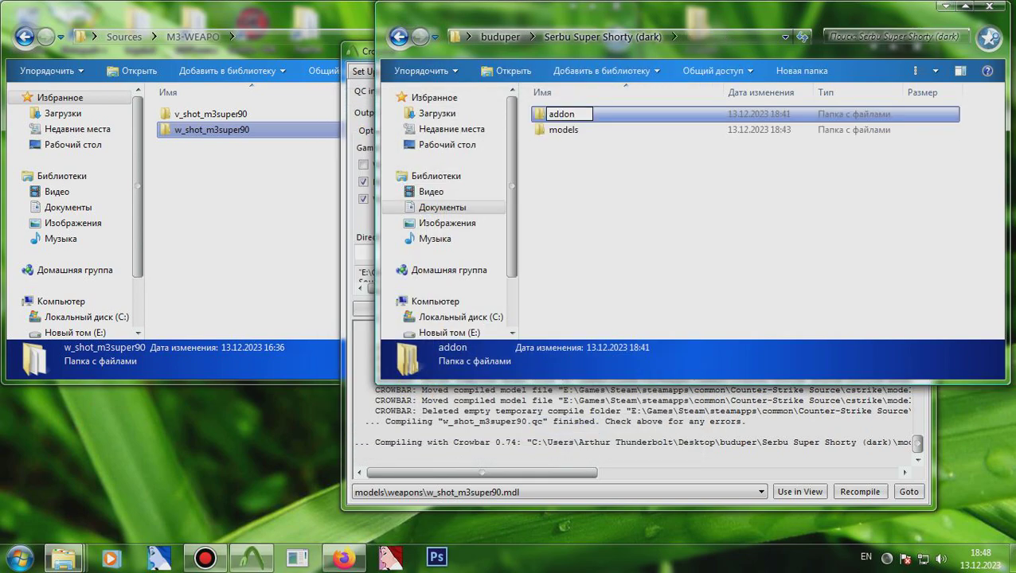
text(-sss-dar)
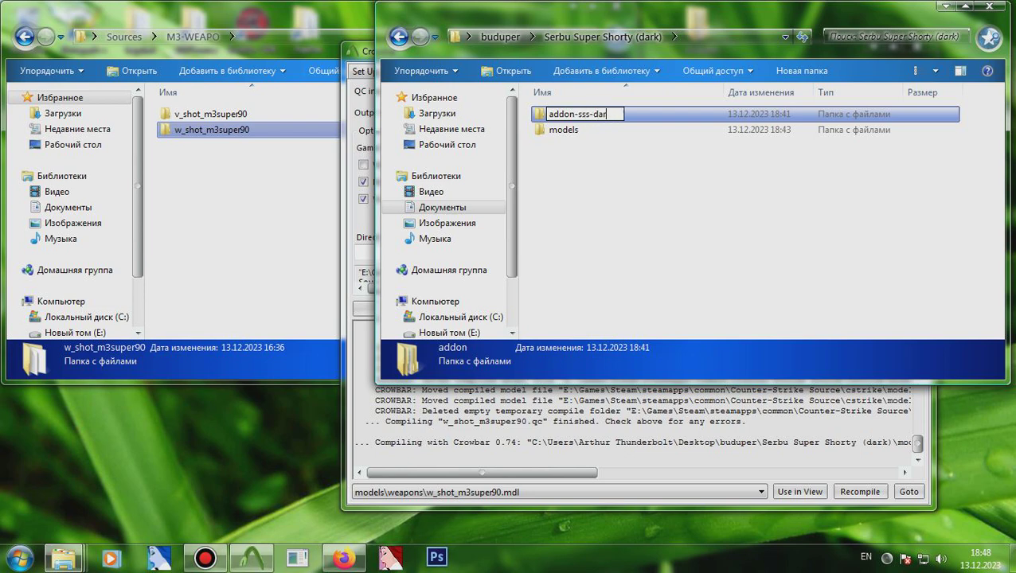
text(k)
key(Return)
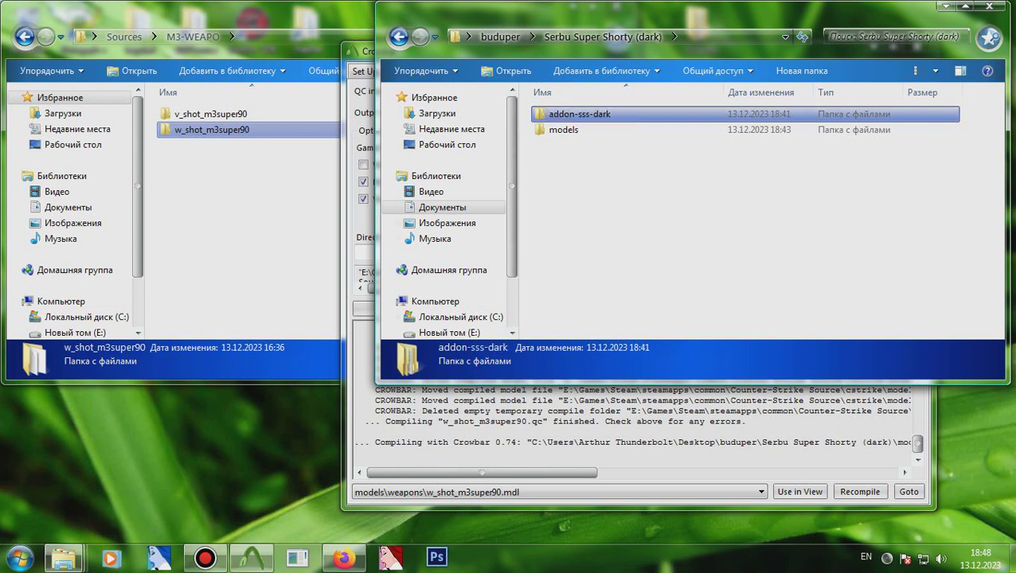
- Cut the addon-sss-dark folder and open the Counter-Strike Source folder under Games\Steam\steamapps\common on drive E
drag(138, 223, 138, 275)
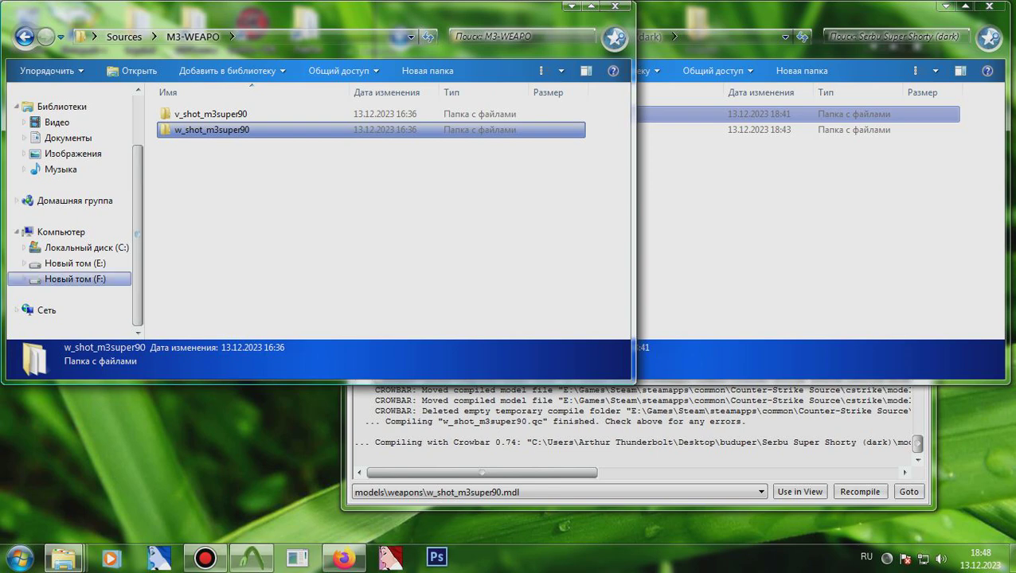
click(75, 263)
key(alt+Tab)
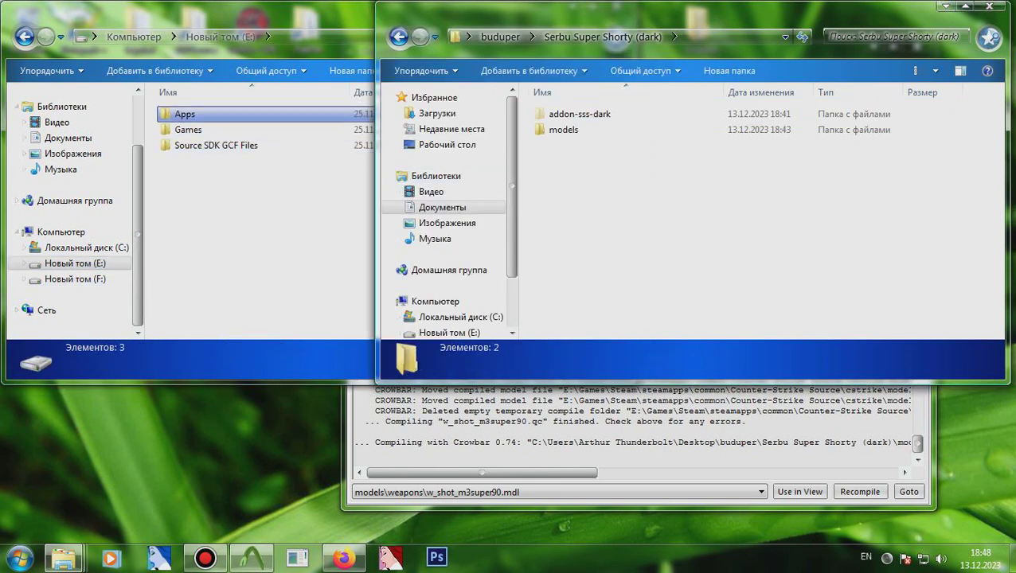
double_click(188, 129)
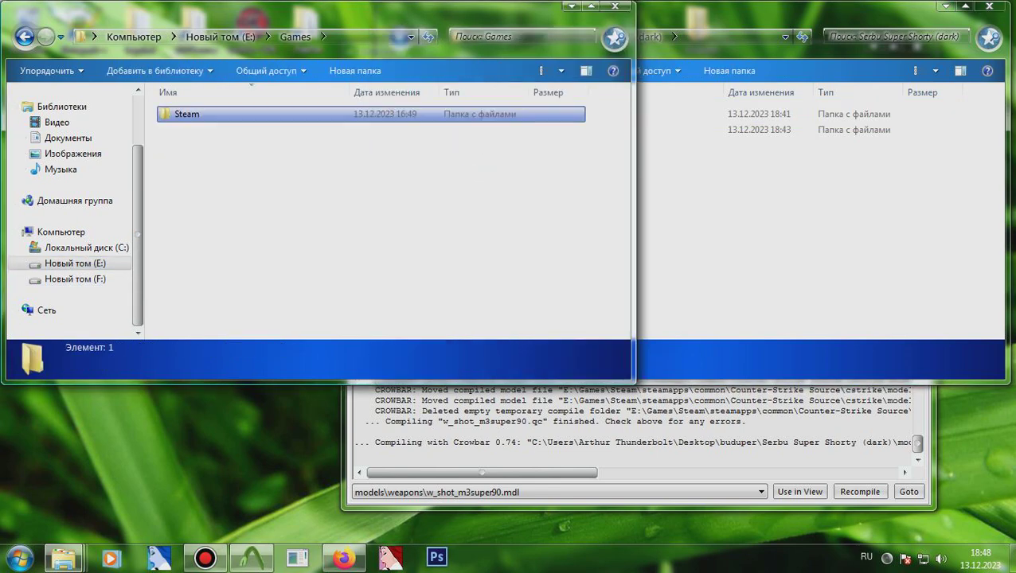
double_click(187, 114)
click(195, 114)
key(Return)
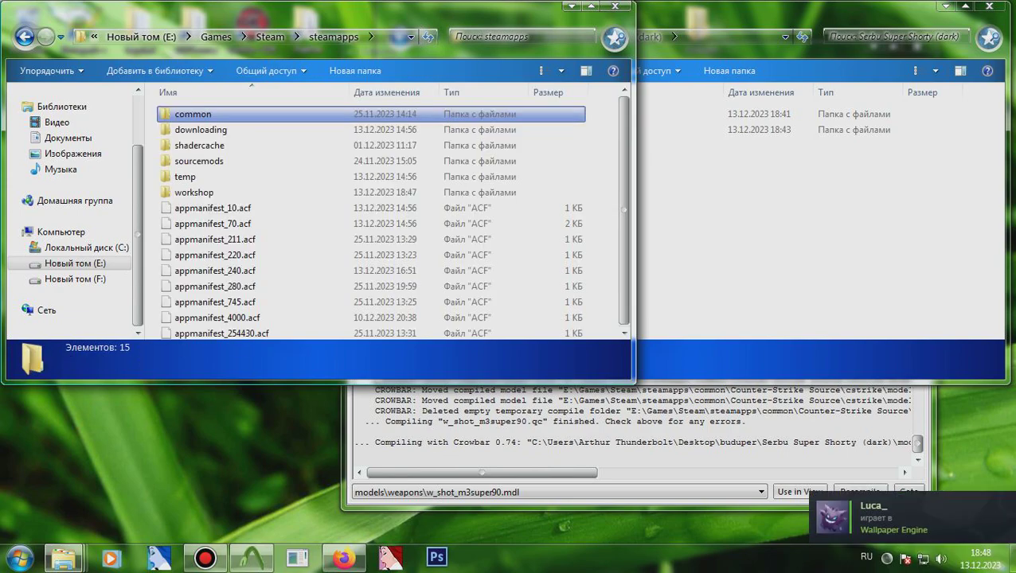
key(Return)
double_click(218, 130)
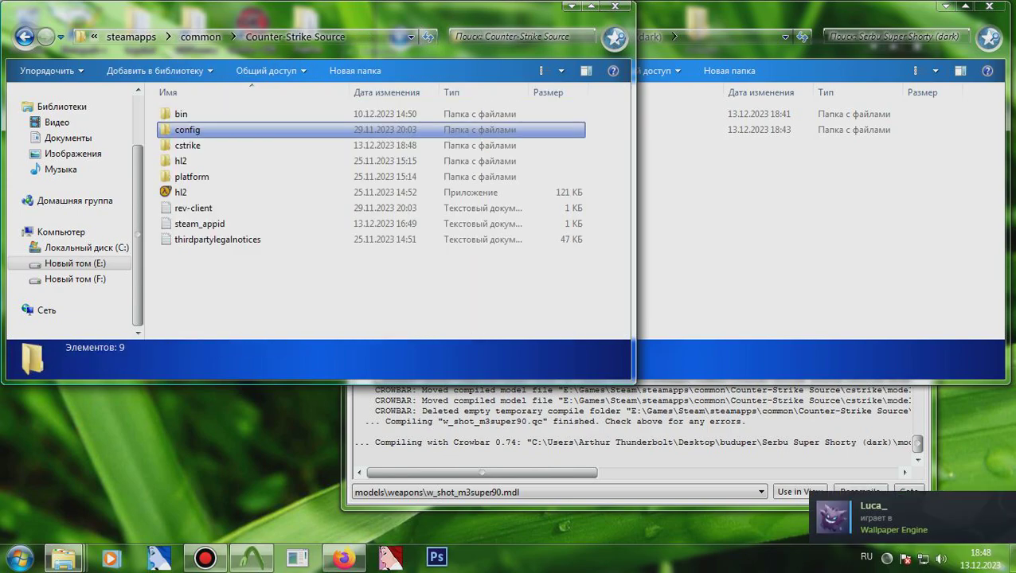
- Move the addon-sss-dark folder into the game's cstrike\custom folder
double_click(205, 145)
click(205, 146)
key(c)
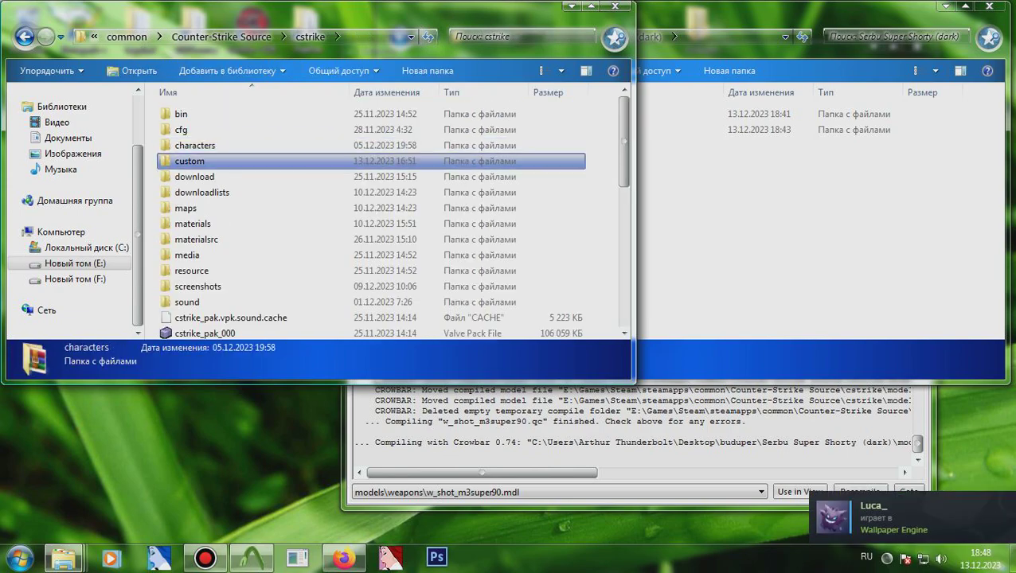
key(Return)
key(ctrl+v)
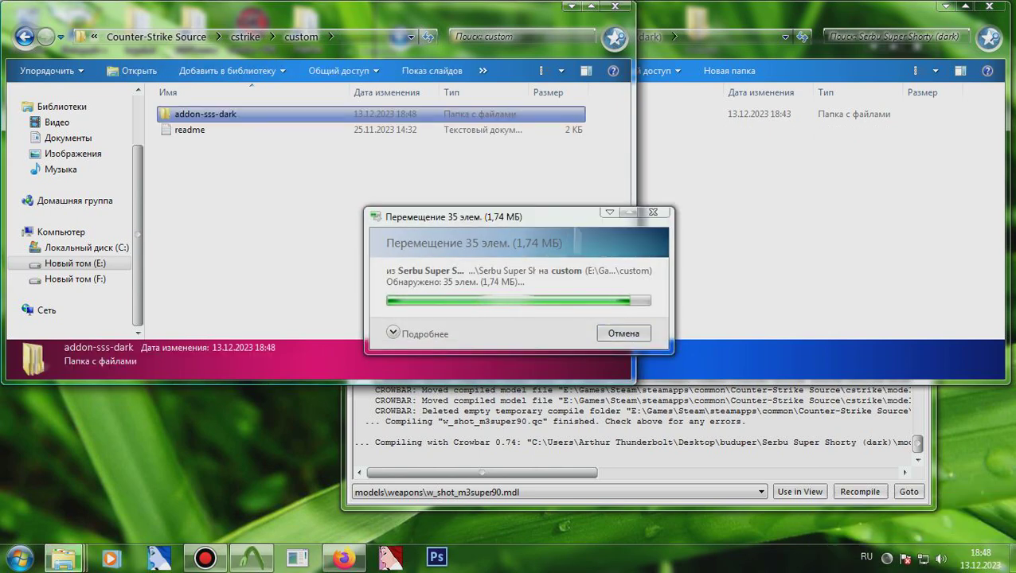
click(382, 239)
click(796, 238)
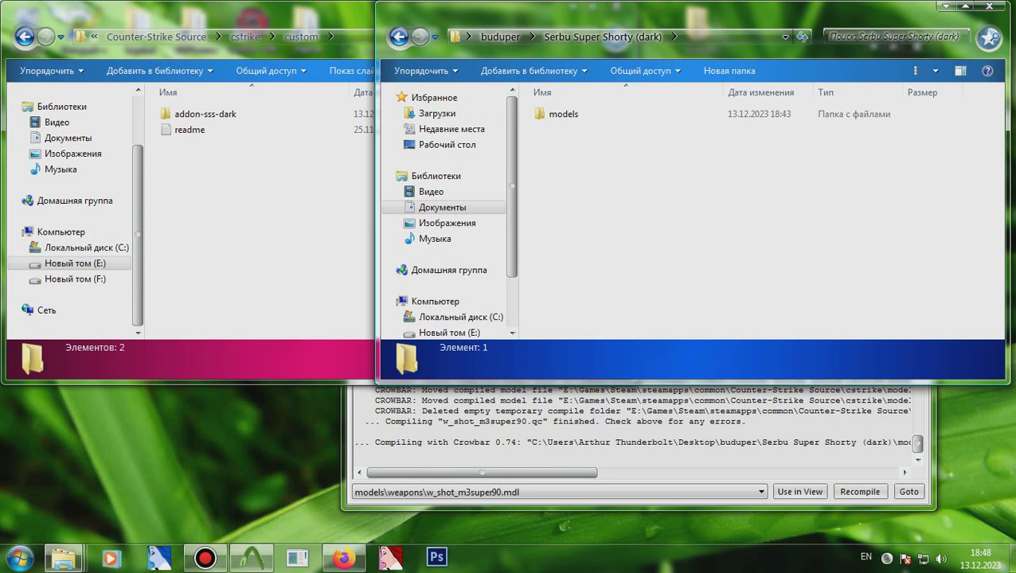
- Launch Counter-Strike: Source through Steam and start a local server on the cs_assault map
click(887, 559)
right_click(862, 481)
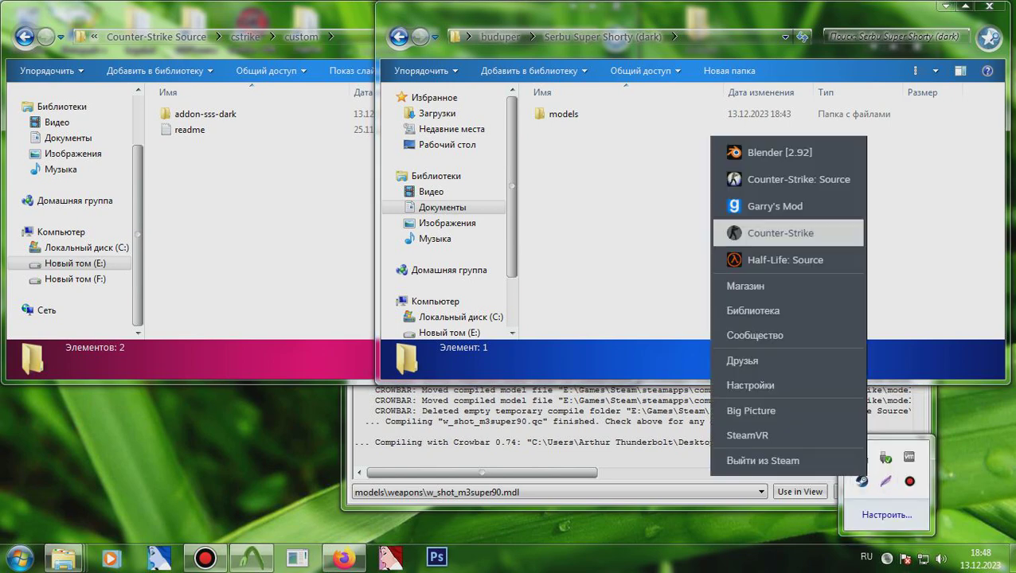
click(796, 180)
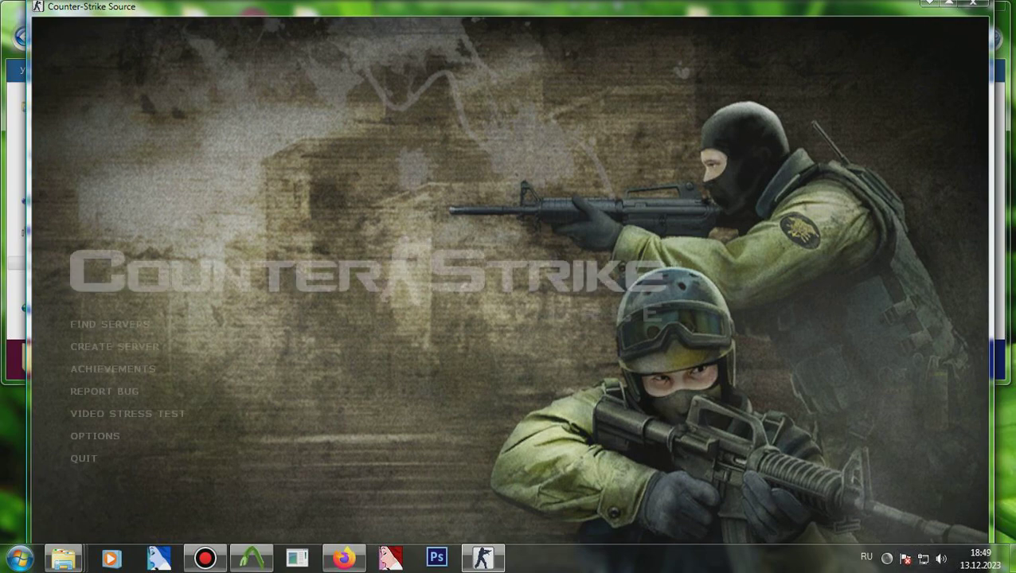
click(115, 347)
click(541, 459)
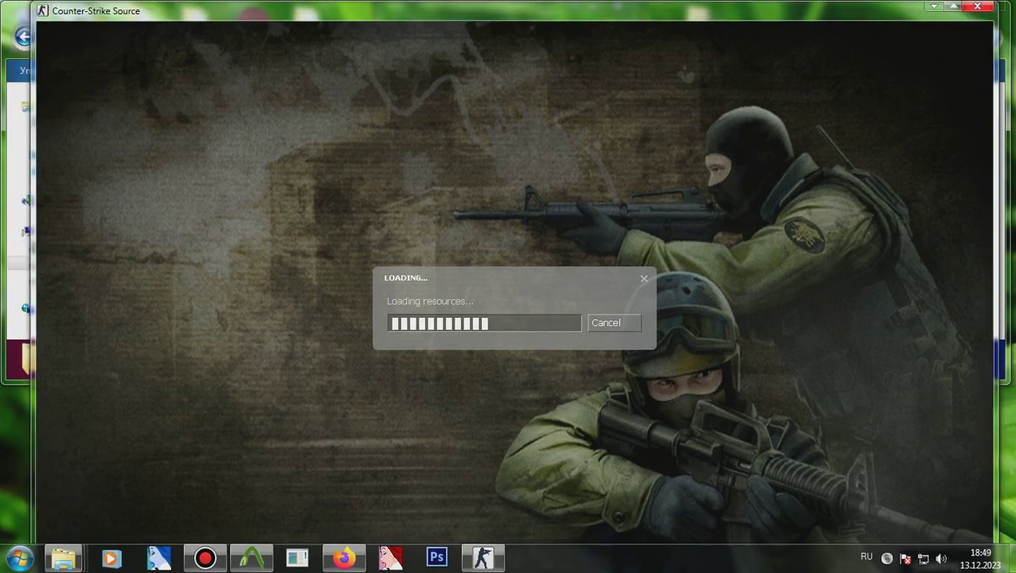
click(886, 559)
click(886, 559)
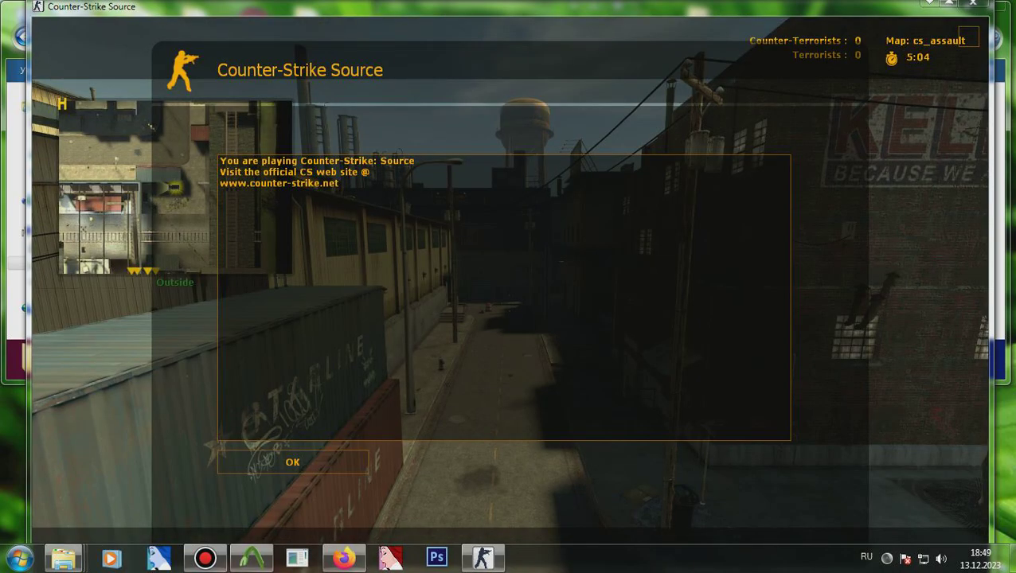
click(887, 559)
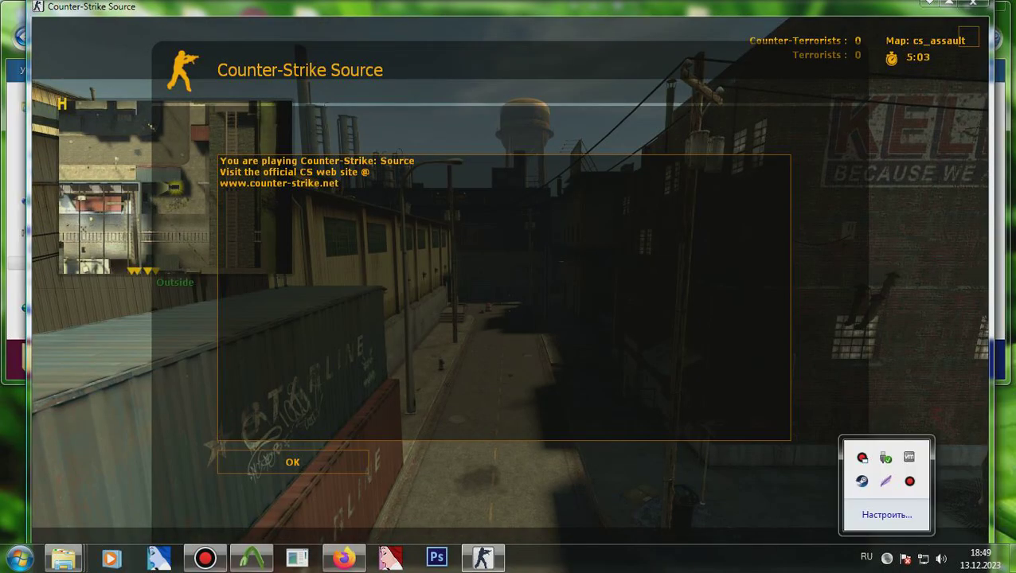
click(887, 559)
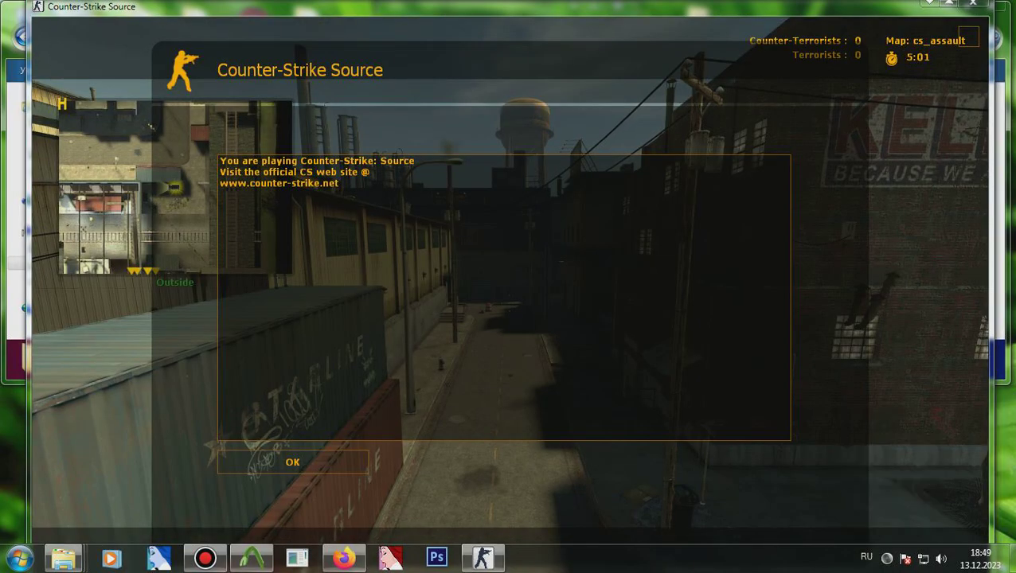
- Join the Counter-Terrorist team with an auto-selected class and buy the M3 shotgun
click(292, 462)
click(292, 281)
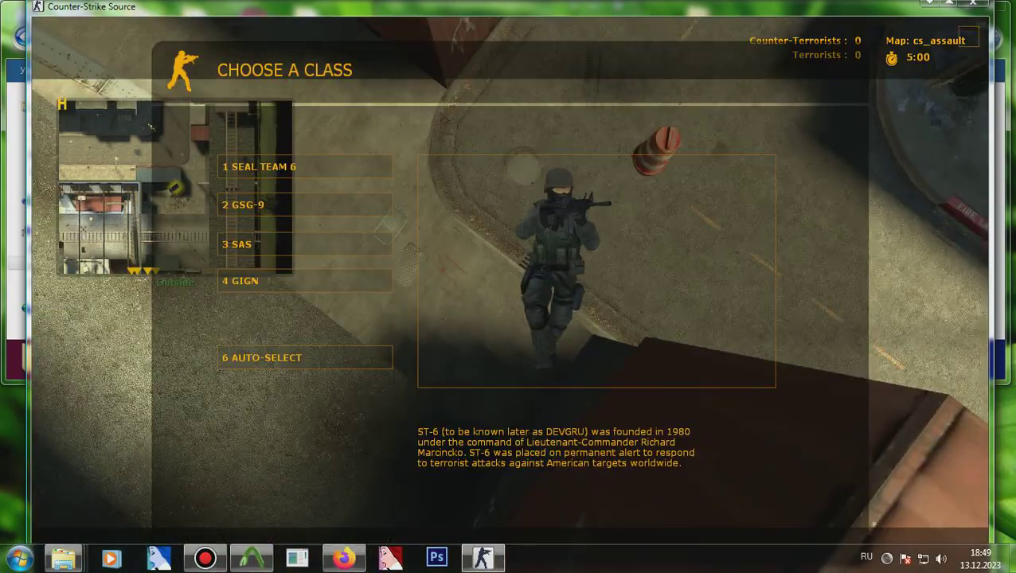
click(293, 355)
key(b)
key(2)
key(1)
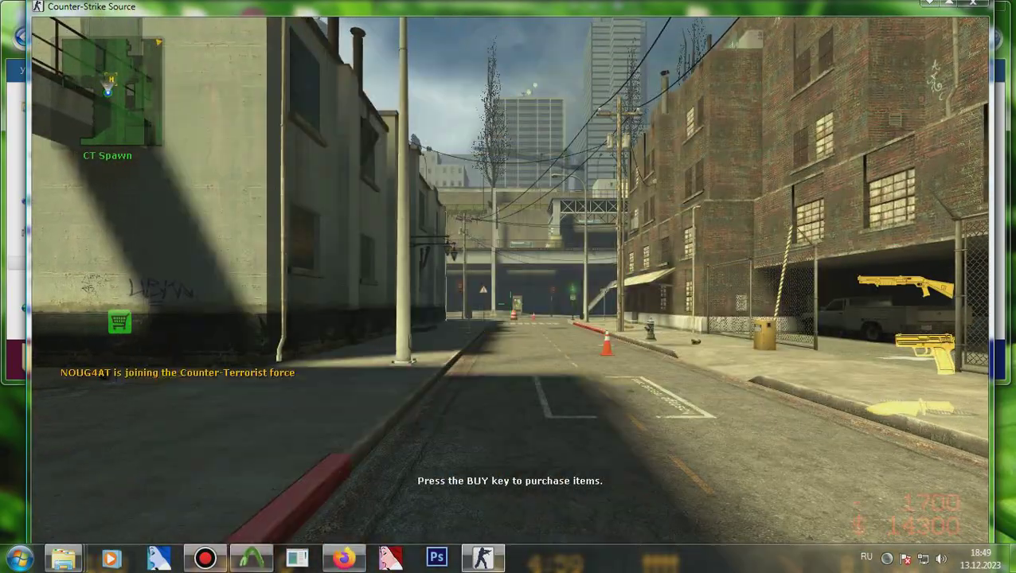
- Walk through the map with the shotgun, switching weapons and firing, to examine its first-person model and animations
key(w)
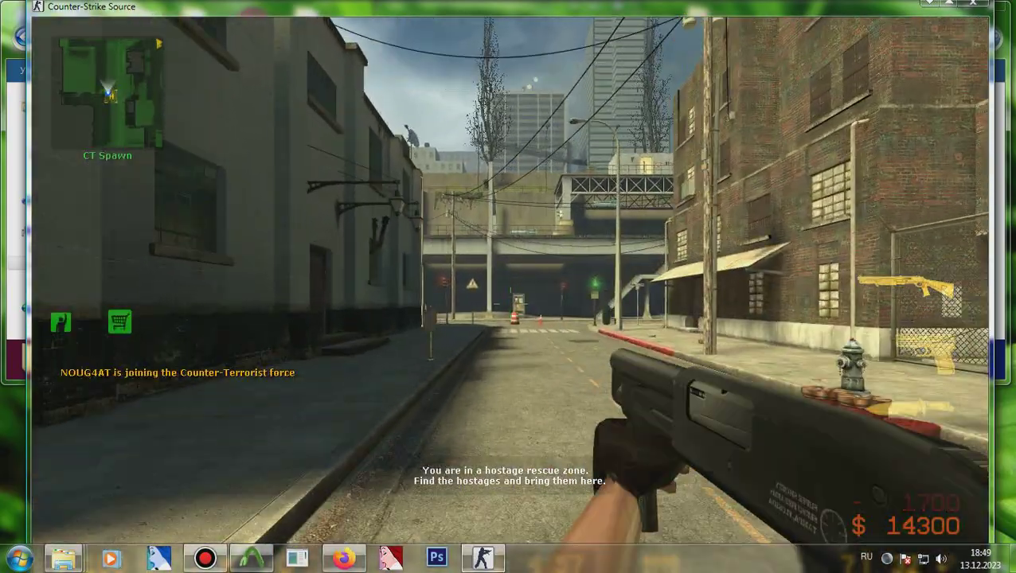
key(3)
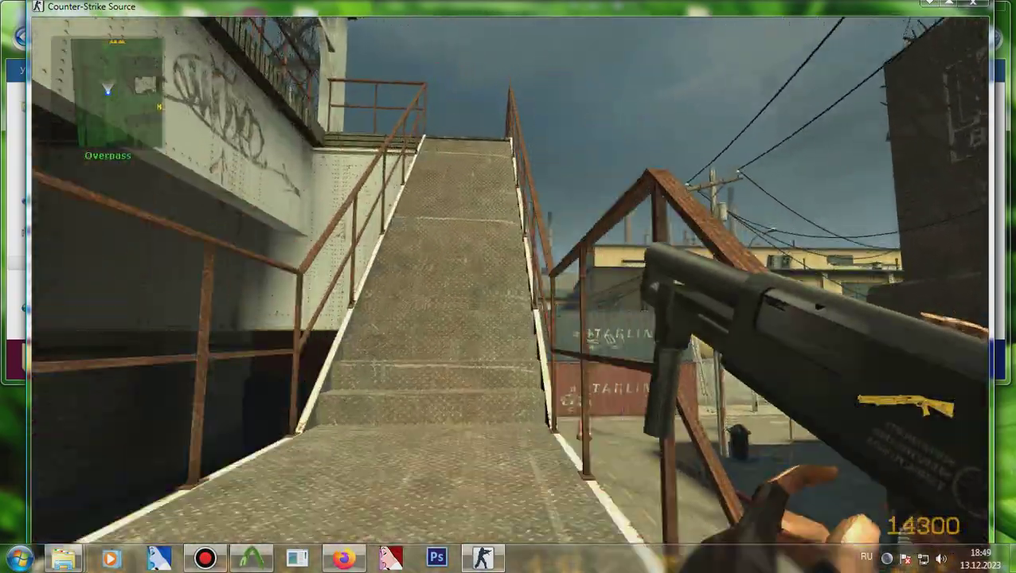
key(a)
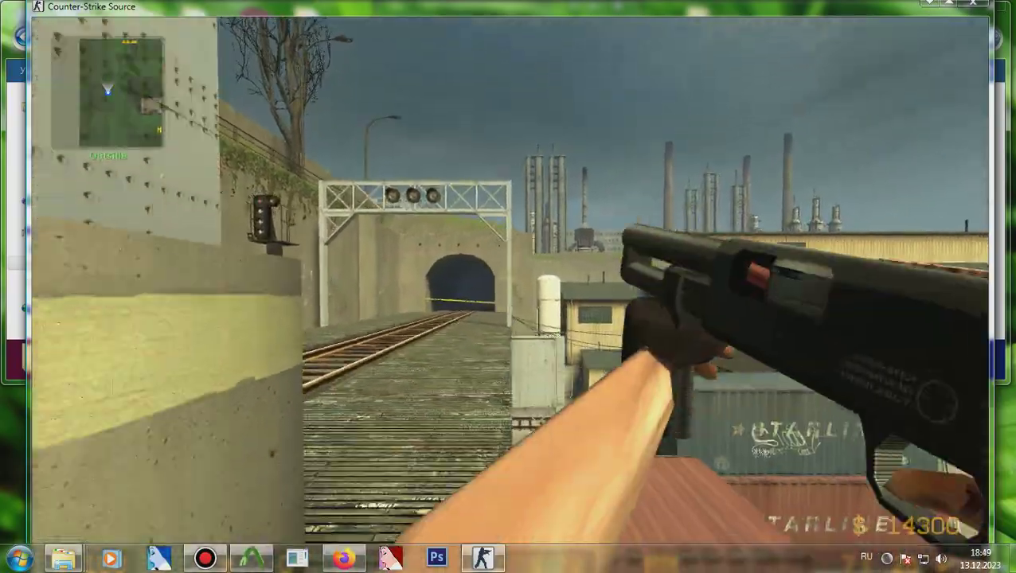
key(3)
key(1)
key(w)
key(w)
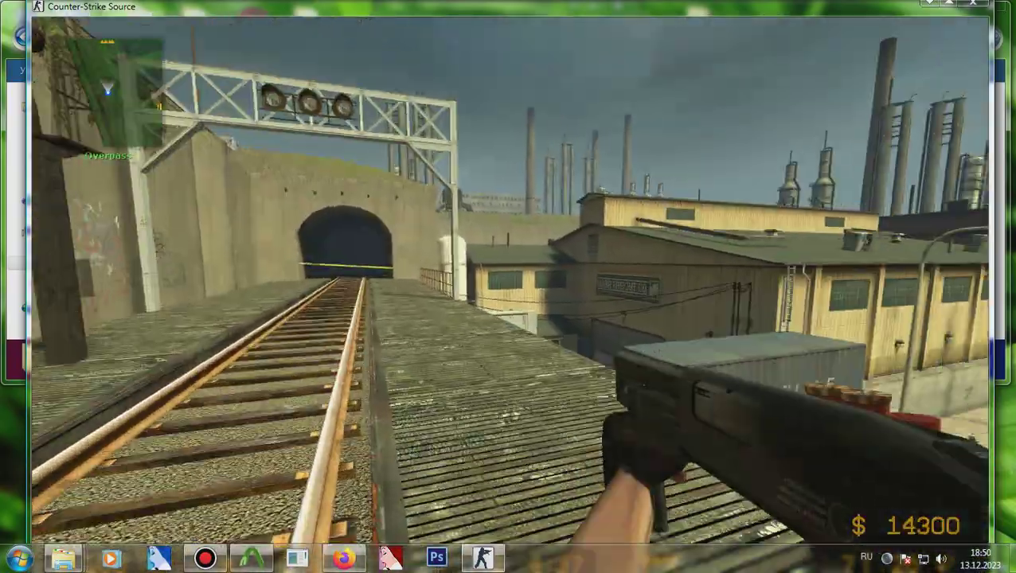
click(510, 305)
click(510, 304)
key(w)
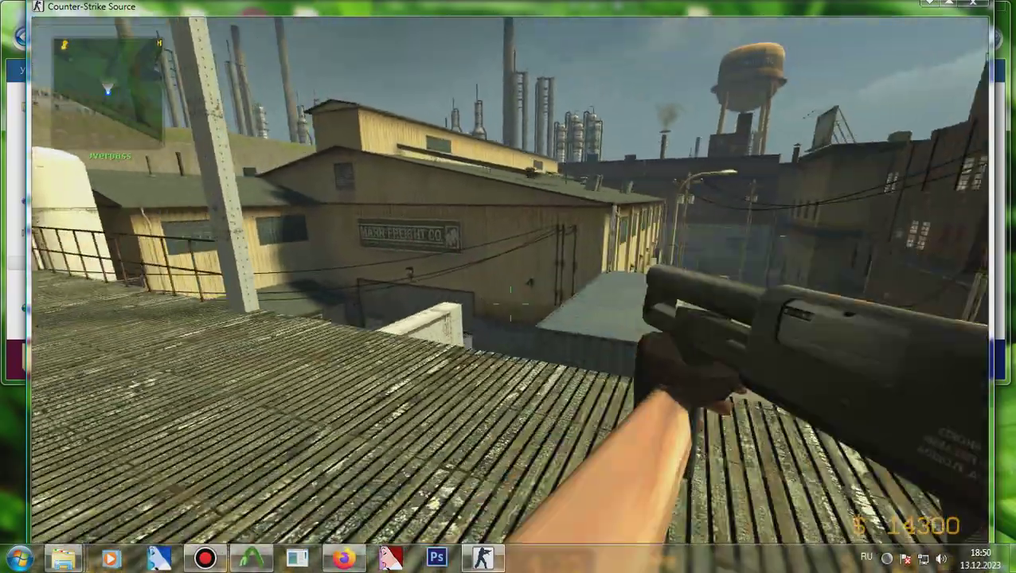
key(w)
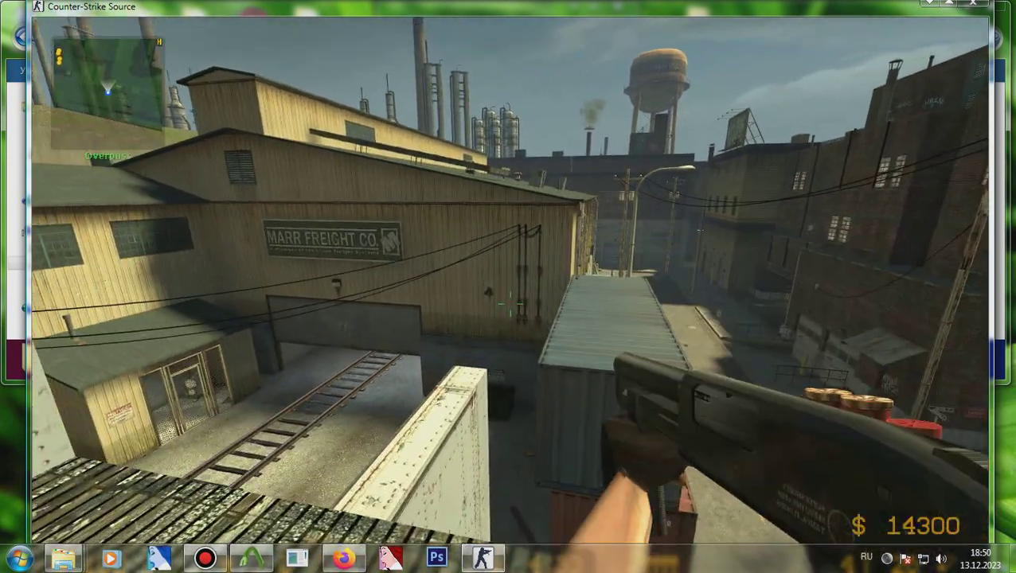
- Enable cheats with sv_cheats 1 in the developer console and run the thirdperson command
key(grave)
text(ершкв)
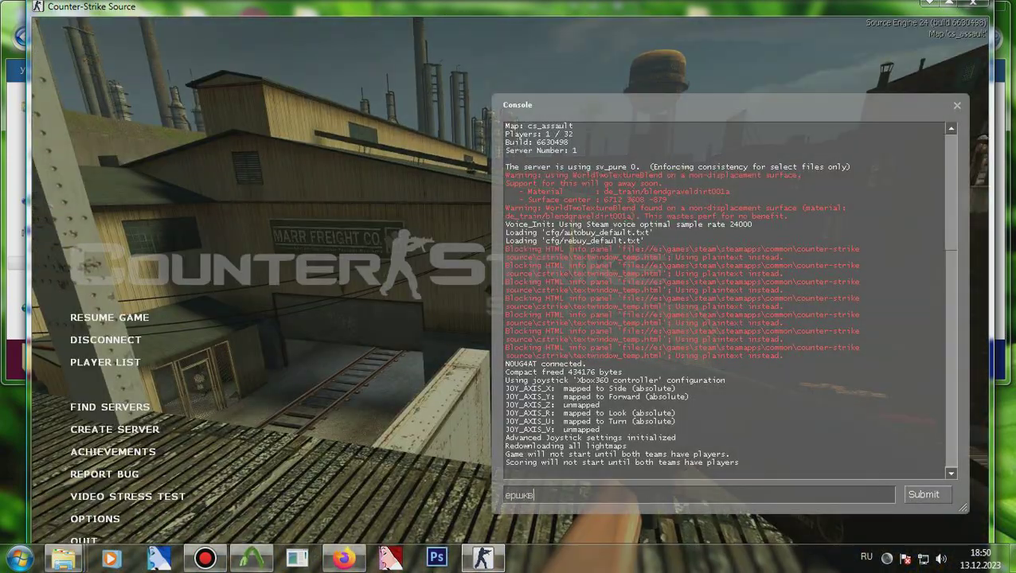
text(sv_cheas)
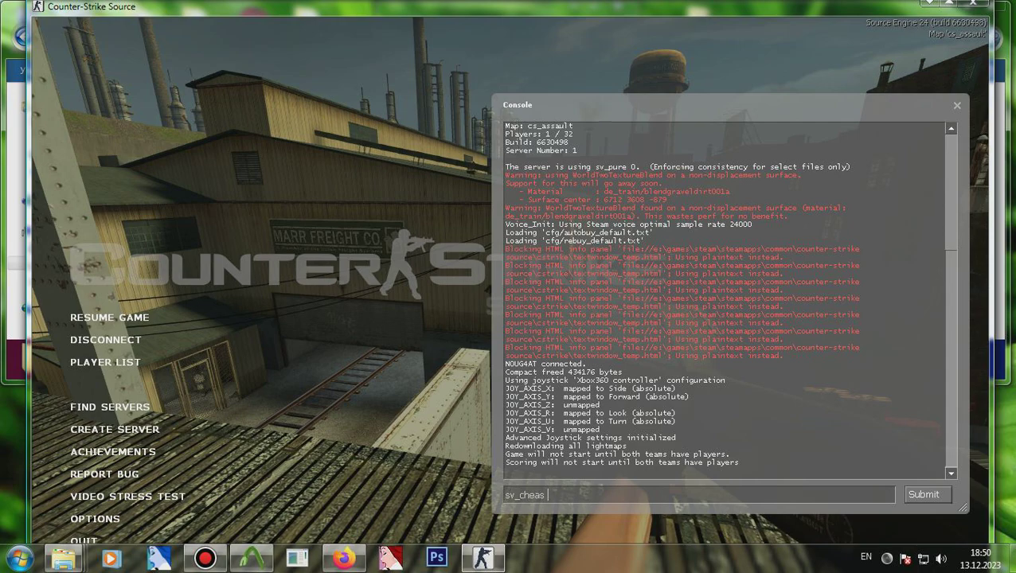
key(BackSpace)
key(BackSpace)
text(ts 1)
key(Return)
text(thirdperson)
key(Return)
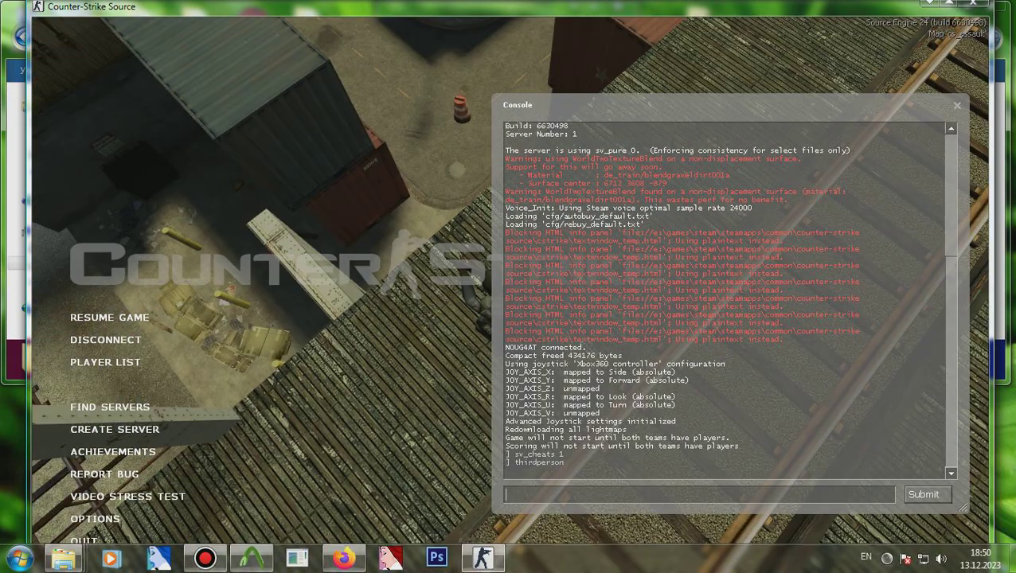
- Run the thirdperson command again and move the character to examine the shotgun's world model in its hands
key(grave)
key(grave)
text(th)
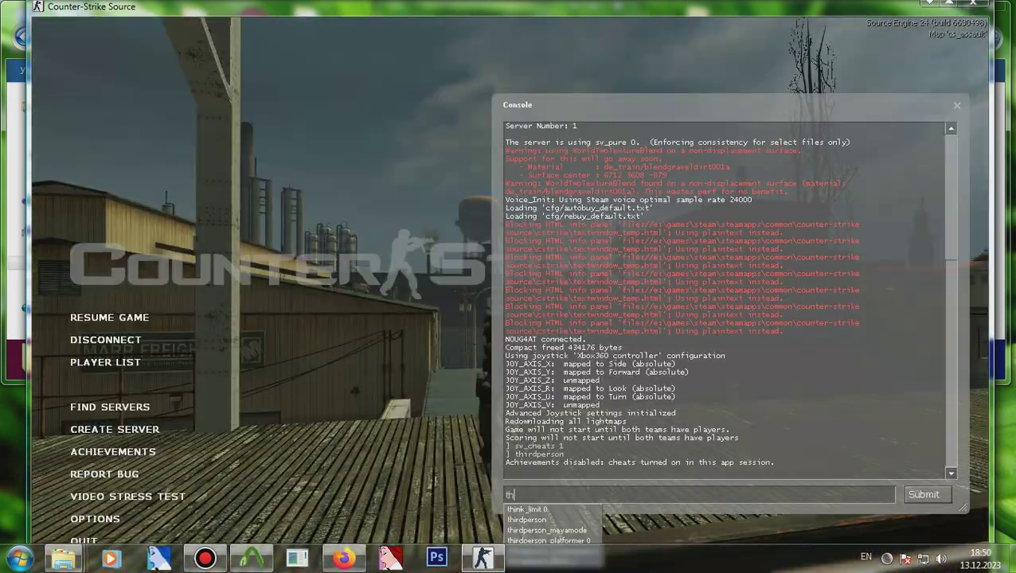
text(irdperson)
key(Return)
key(grave)
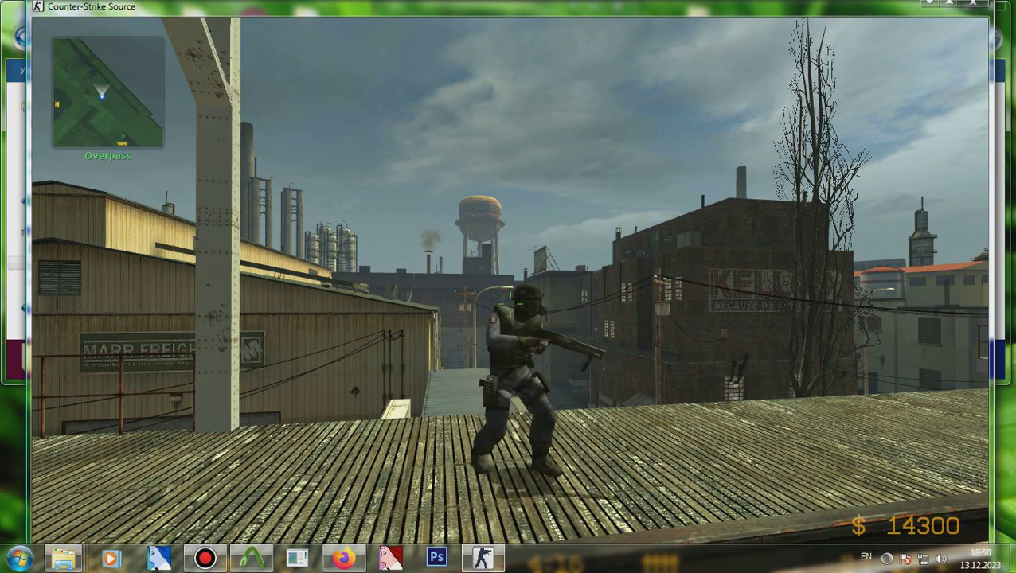
key(s)
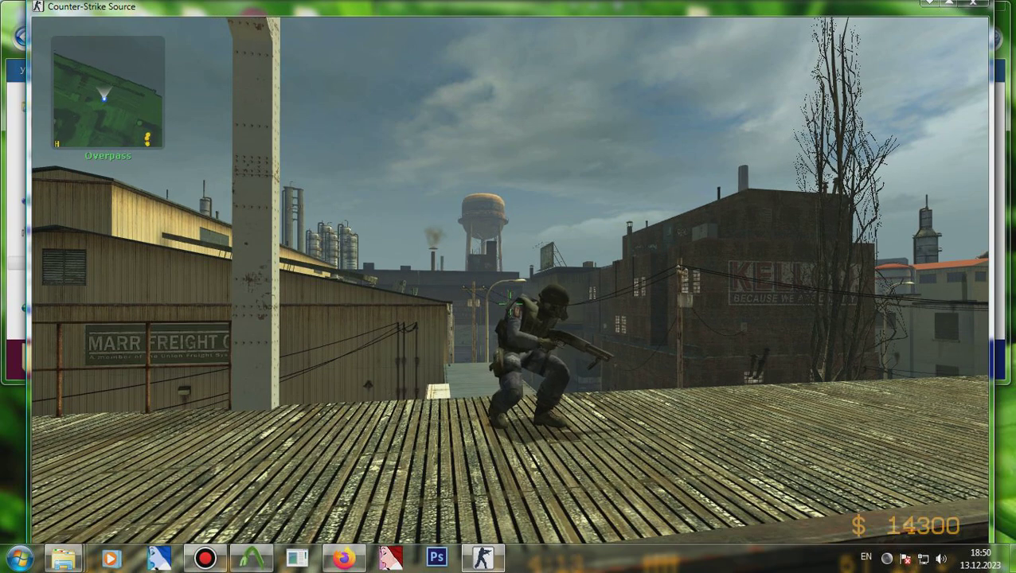